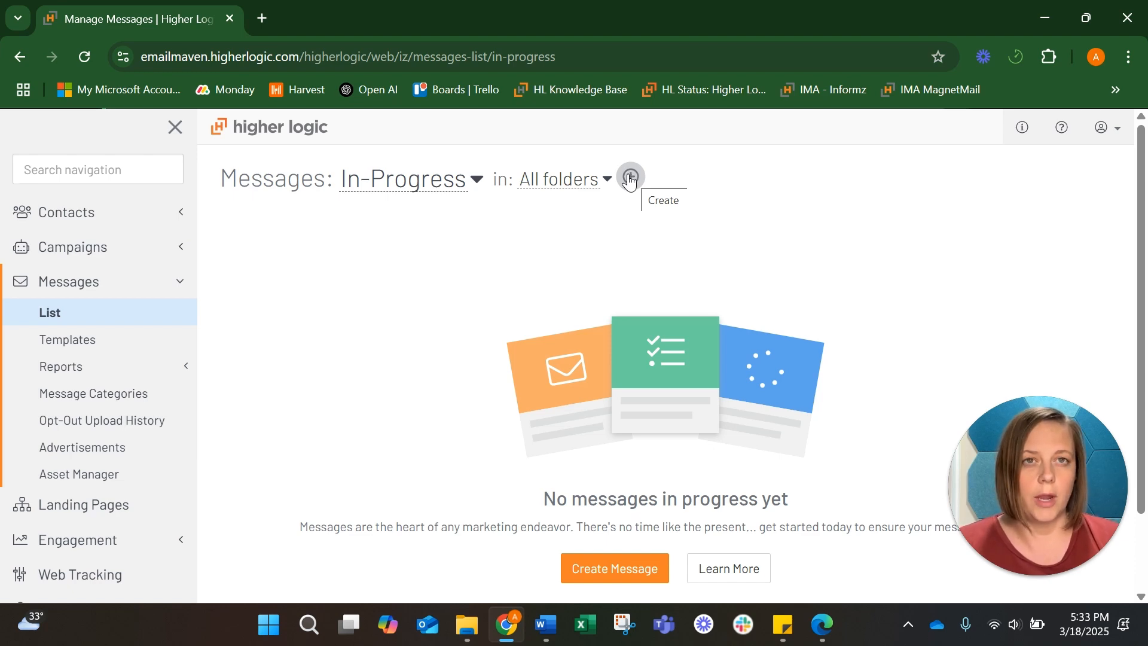
Create a new Message Designer message based on the New Base Template
{"action": "left_click", "coordinate": [631, 178]}
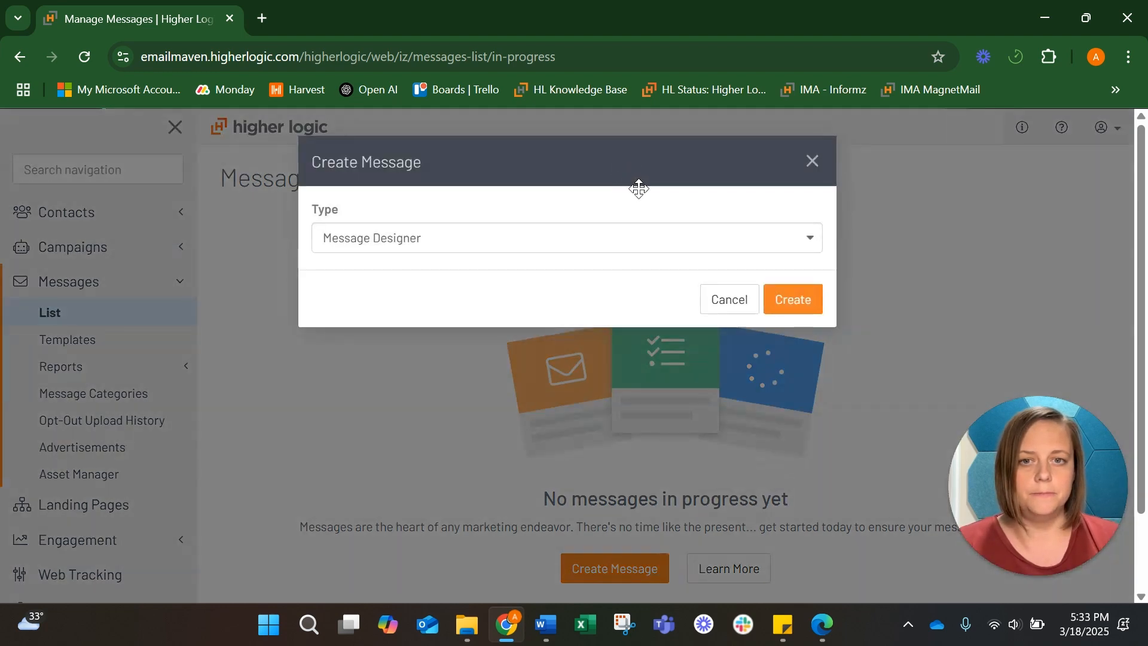
{"action": "left_click", "coordinate": [692, 251]}
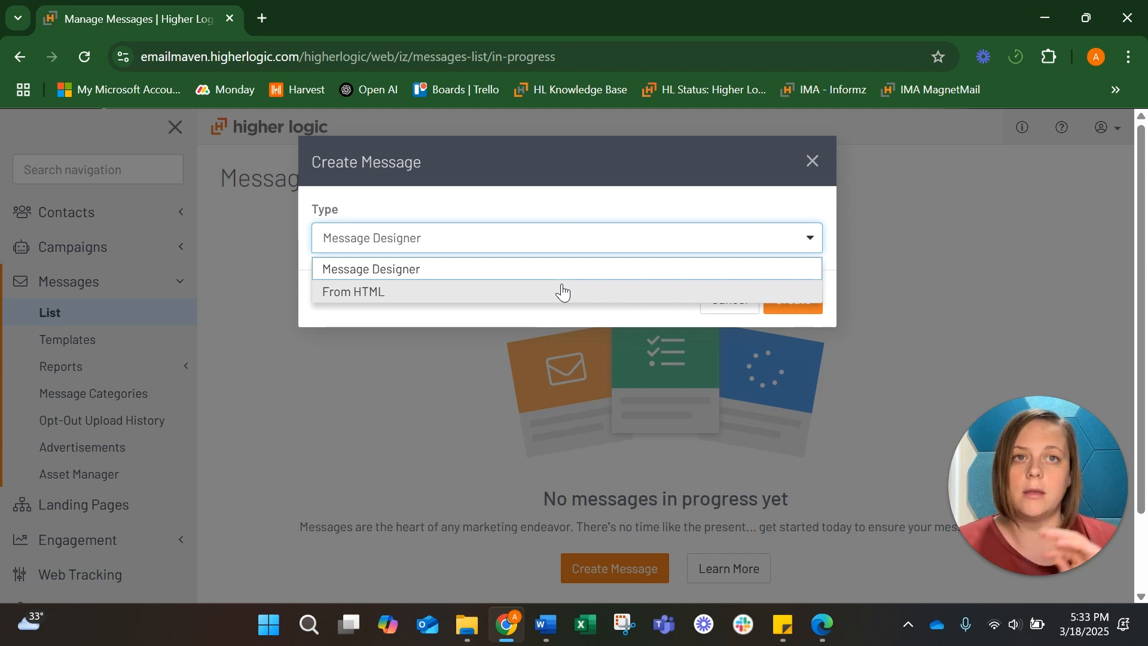
{"action": "left_click", "coordinate": [566, 267]}
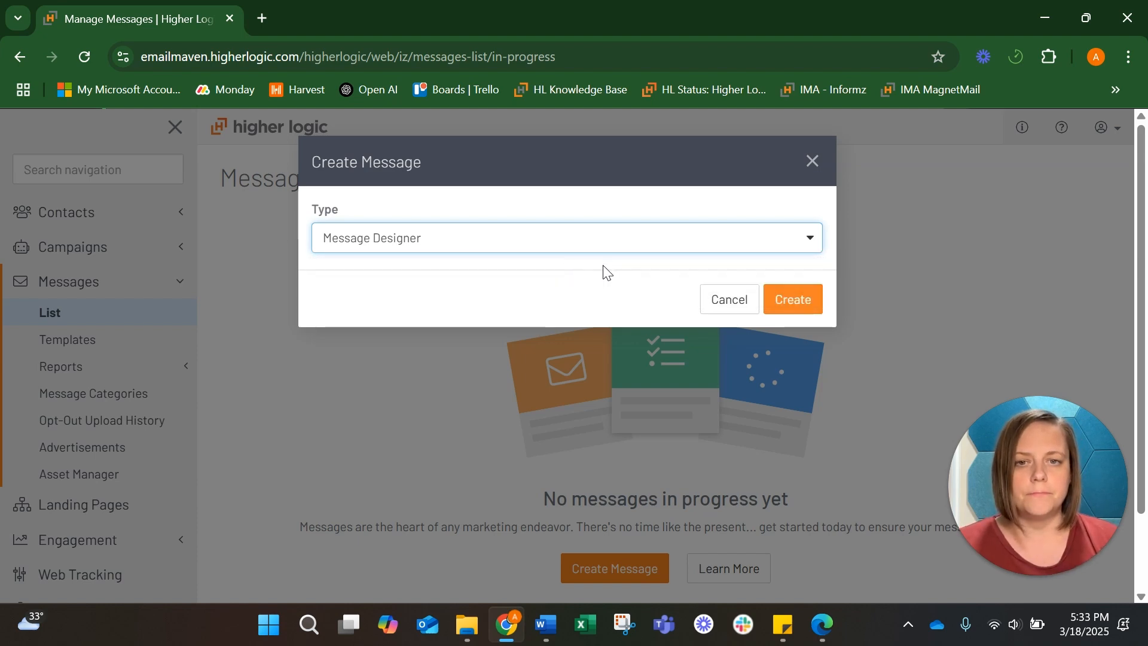
{"action": "left_click", "coordinate": [793, 305]}
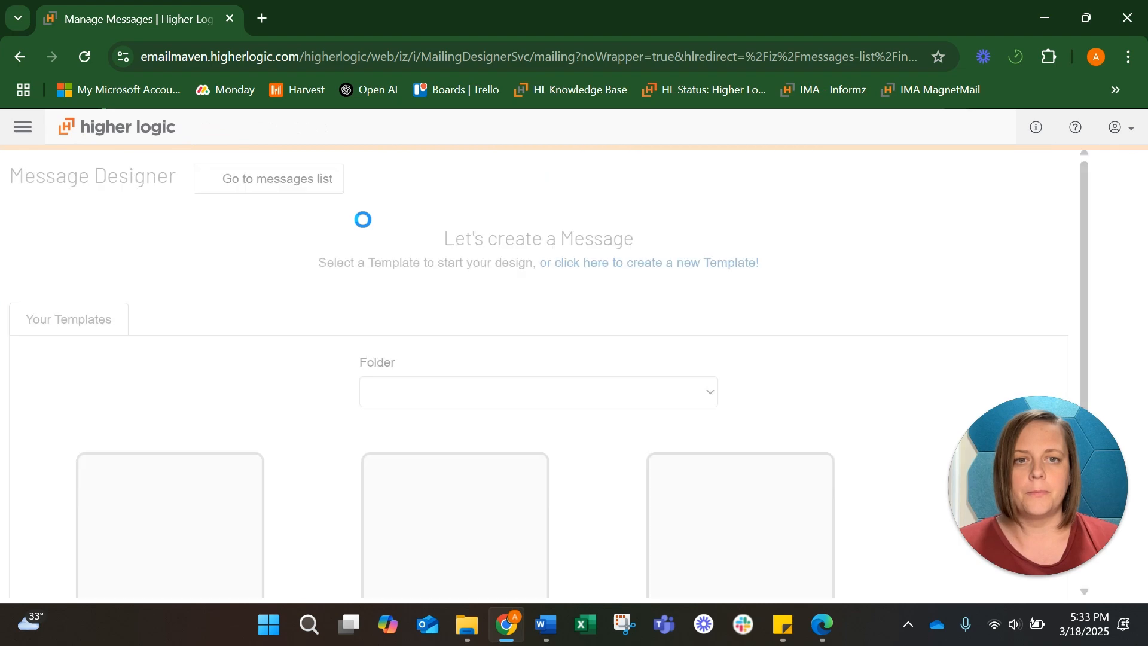
{"action": "scroll", "coordinate": [580, 270], "scroll_direction": "down", "scroll_amount": 3}
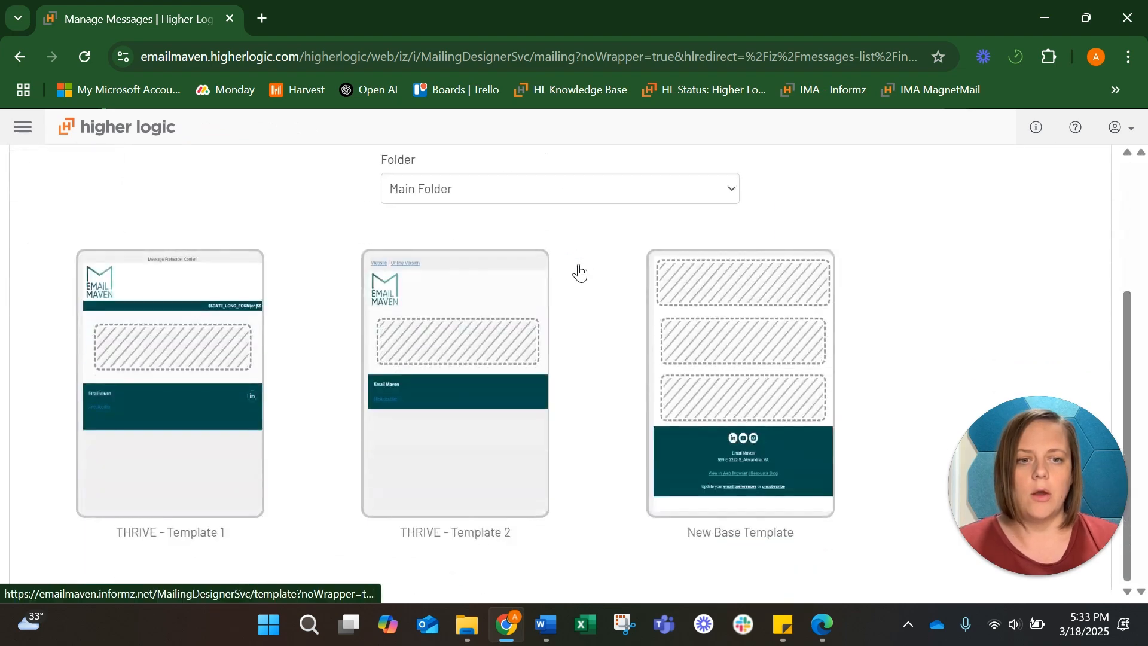
{"action": "left_click", "coordinate": [697, 474]}
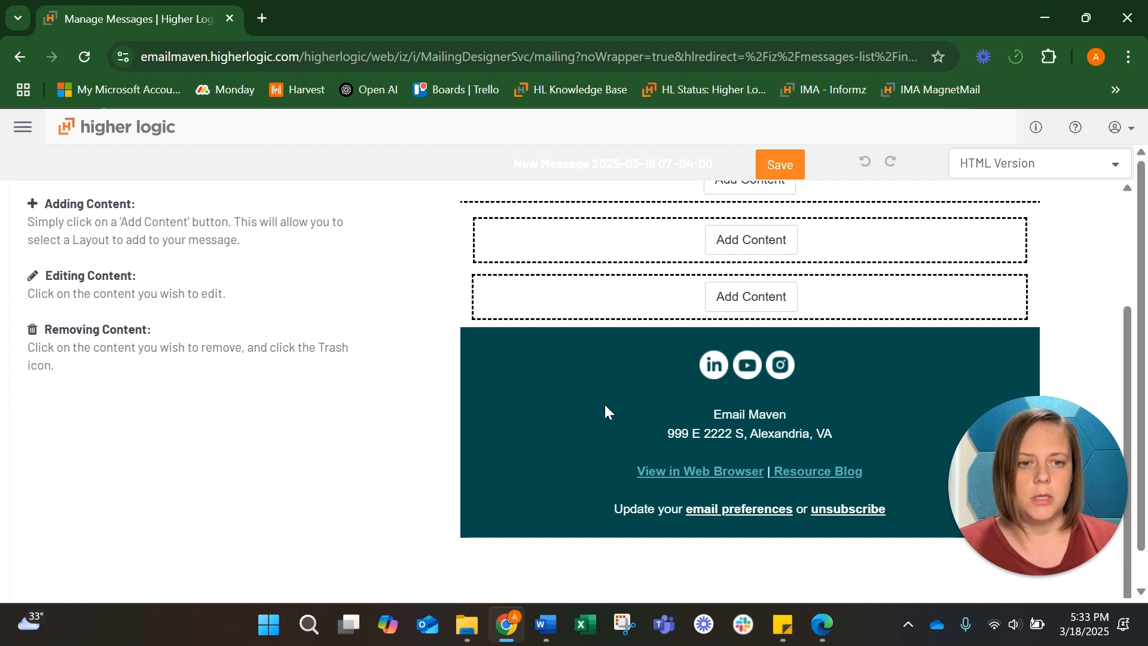
Rename the message as Membership Campaign Email in its properties
{"action": "scroll", "coordinate": [605, 411], "scroll_direction": "up", "scroll_amount": 3}
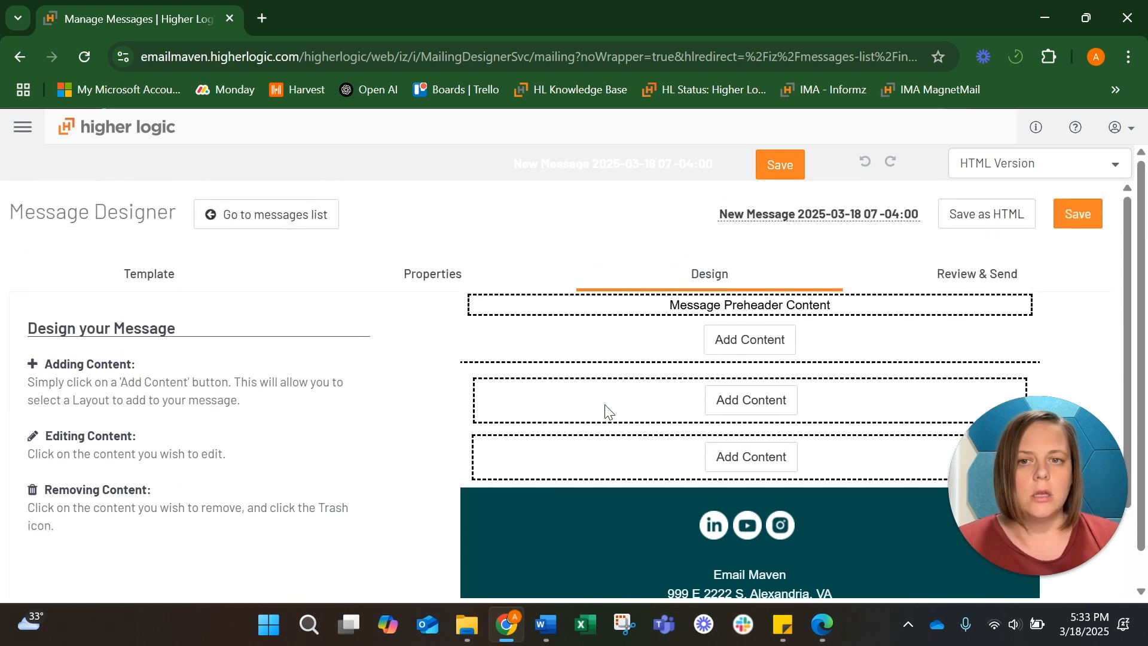
{"action": "left_click", "coordinate": [497, 276]}
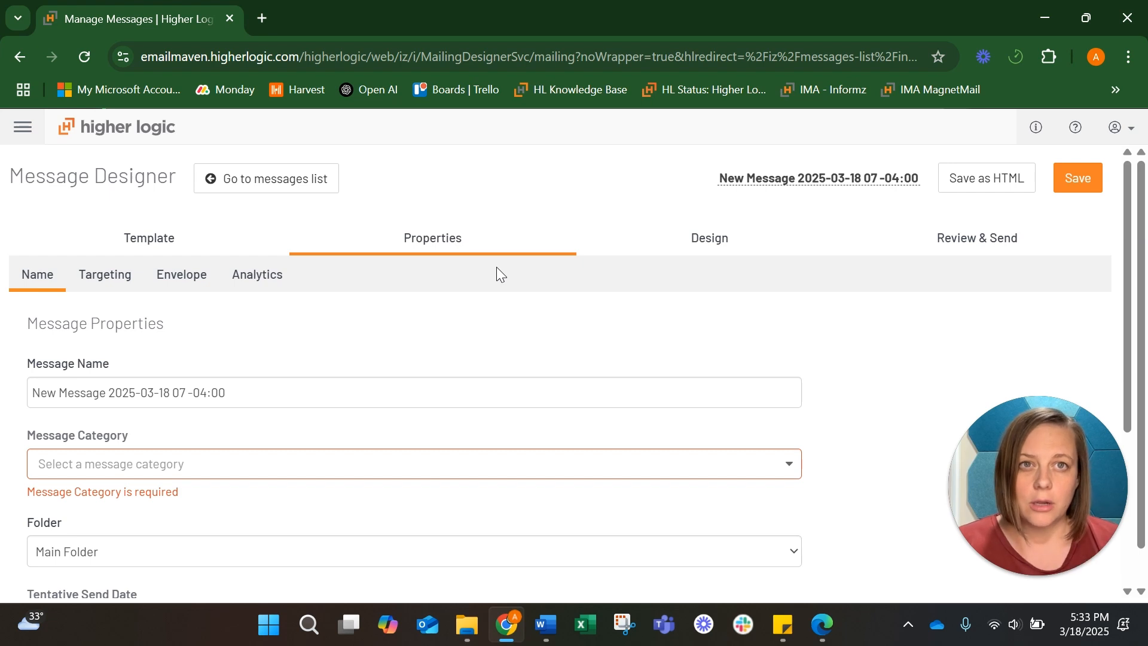
{"action": "scroll", "coordinate": [446, 345], "scroll_direction": "down", "scroll_amount": 1}
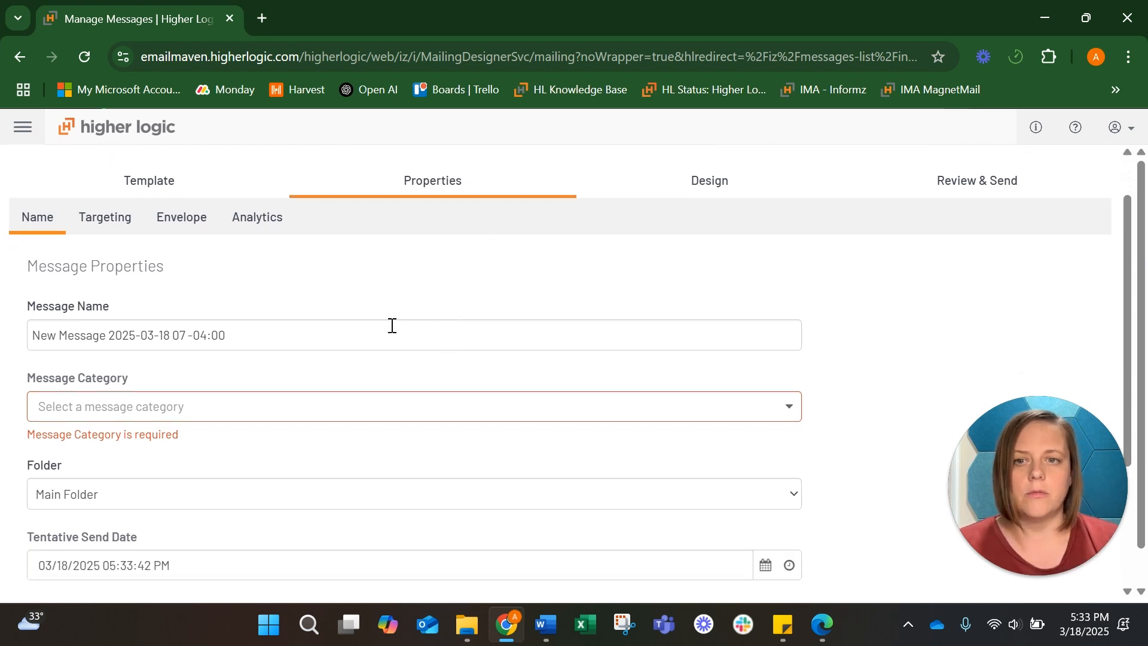
{"action": "left_click", "coordinate": [181, 327]}
{"action": "key", "text": "ctrl+a"}
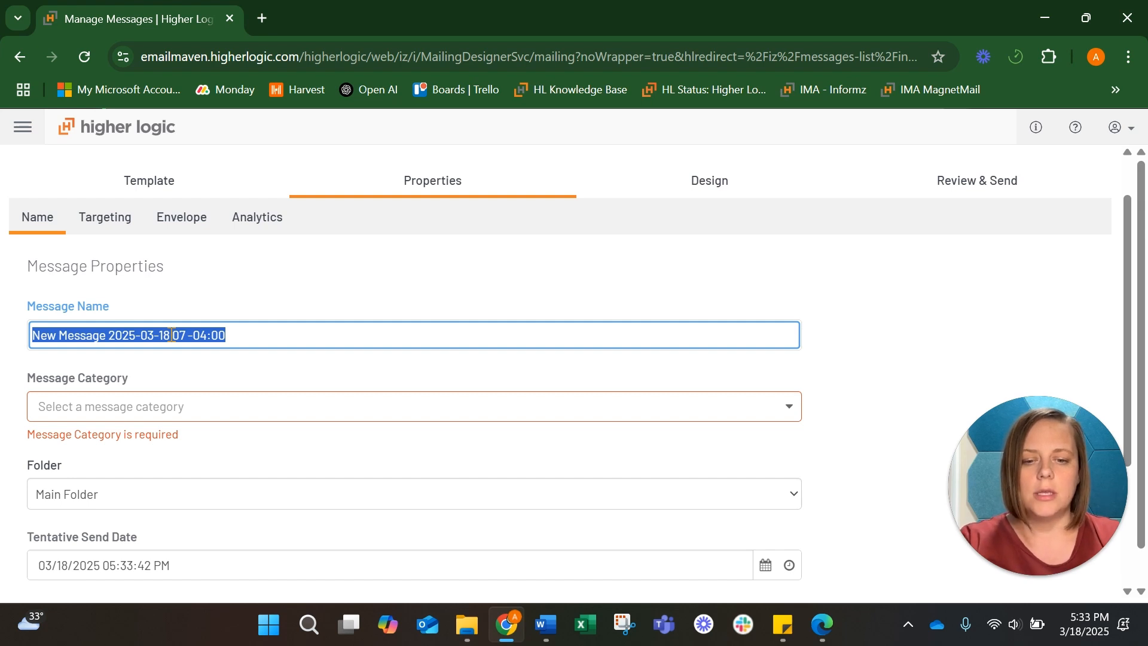
{"action": "type", "text": "M"}
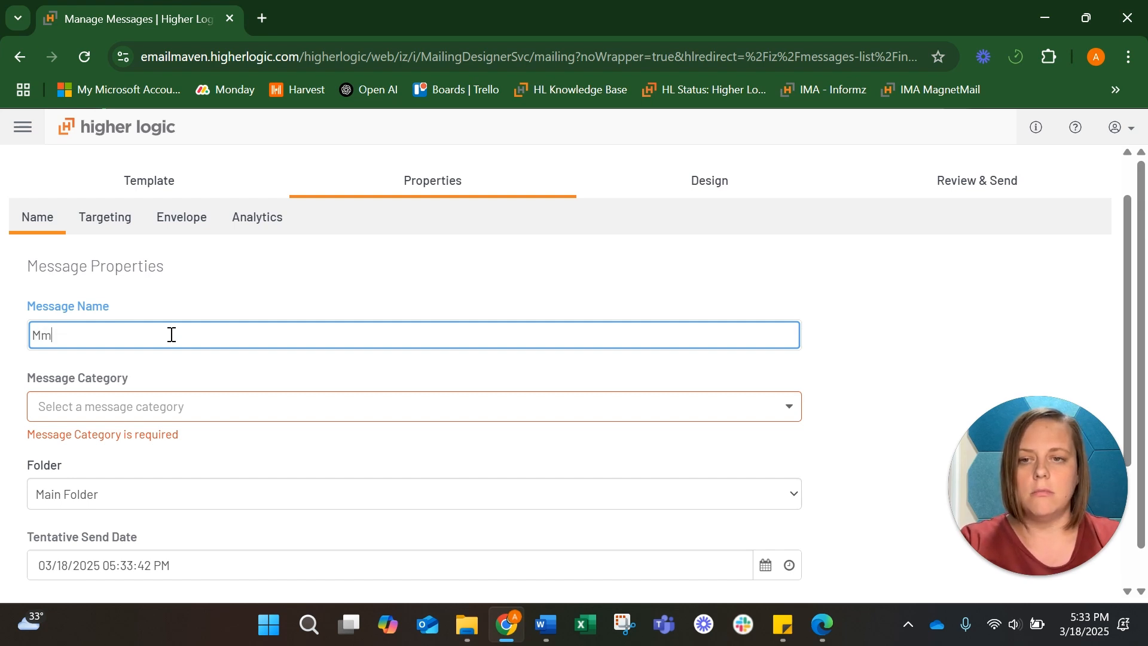
{"action": "type", "text": "embership Campa"}
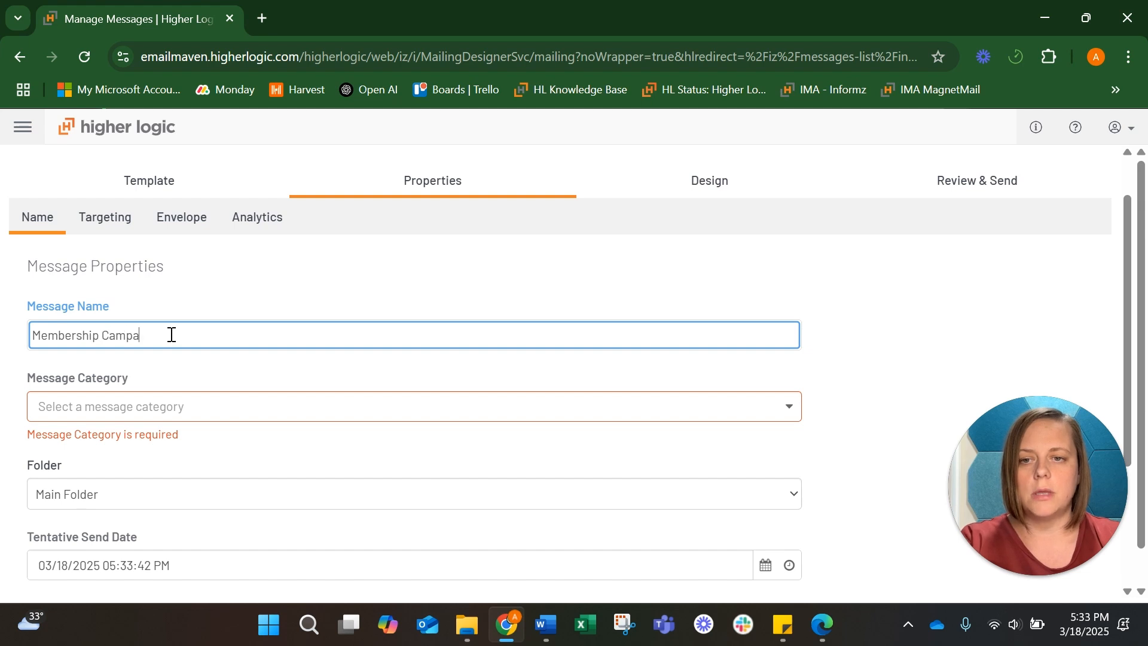
{"action": "type", "text": "ign Email"}
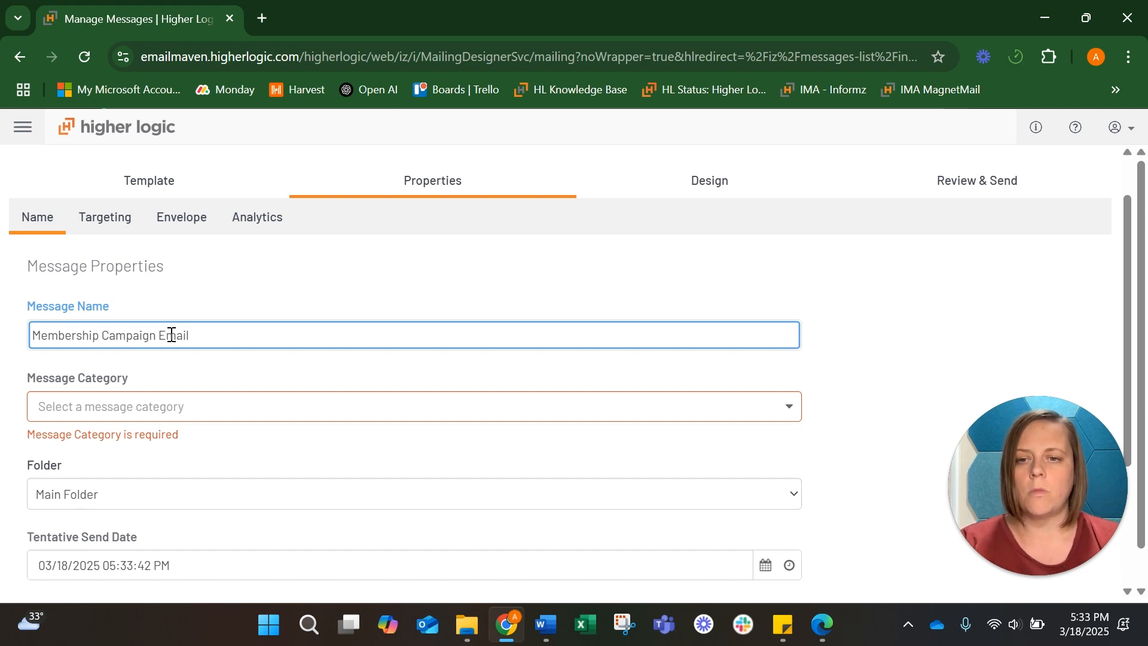
Set the message category to Opt Out: On demand and Webinar Learning
{"action": "scroll", "coordinate": [171, 335], "scroll_direction": "down", "scroll_amount": 1}
{"action": "left_click", "coordinate": [170, 334]}
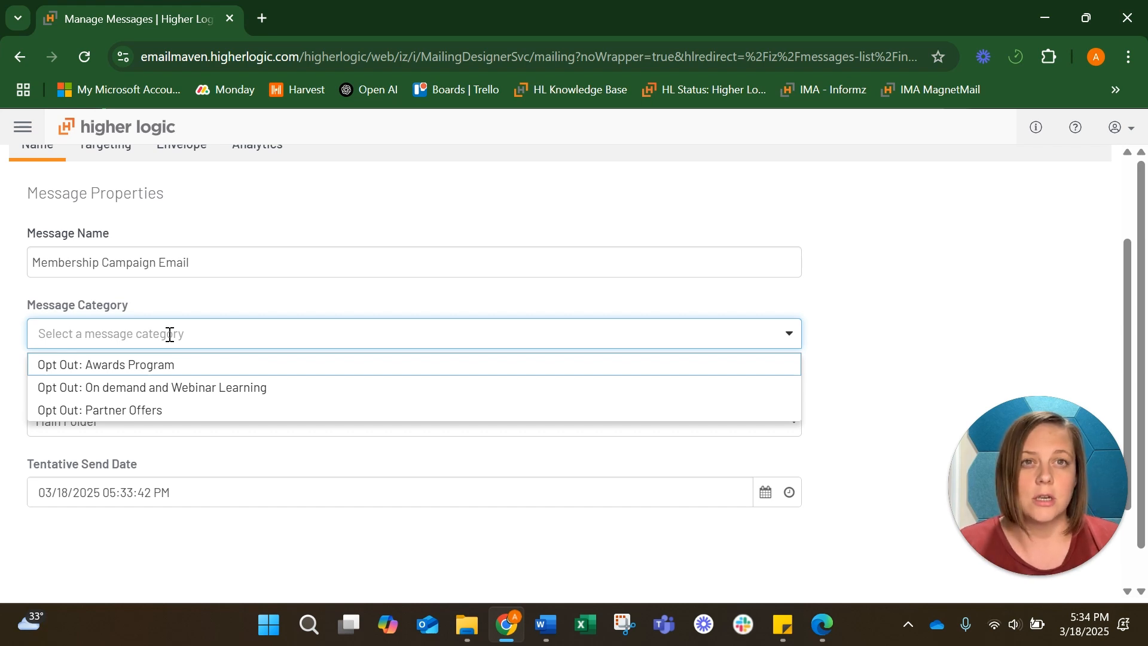
{"action": "left_click", "coordinate": [176, 389]}
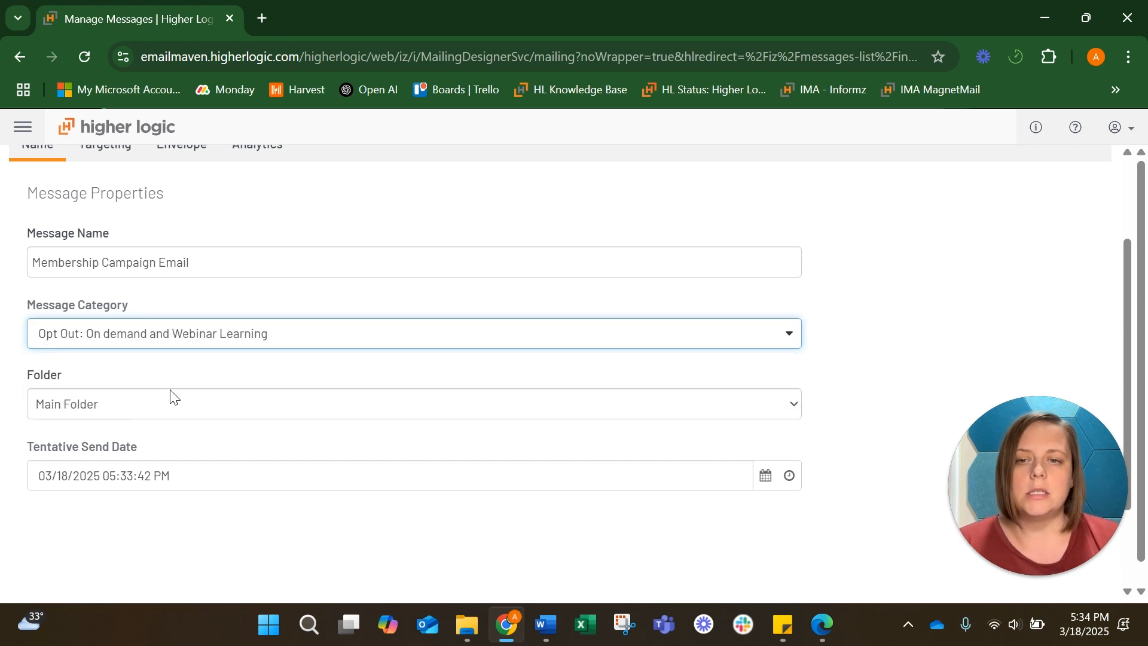
{"action": "left_click", "coordinate": [173, 404]}
{"action": "left_click", "coordinate": [172, 404]}
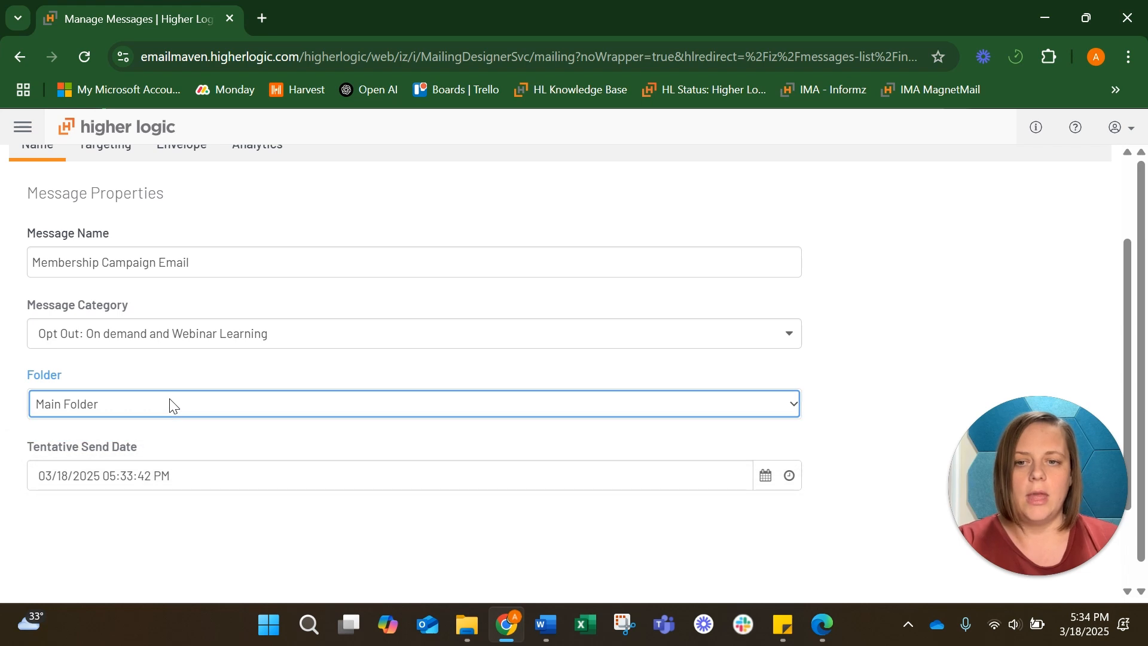
Include the 031725 - HubSpot Contacts group from the Interests folder in the message targeting
{"action": "scroll", "coordinate": [172, 403], "scroll_direction": "up", "scroll_amount": 3}
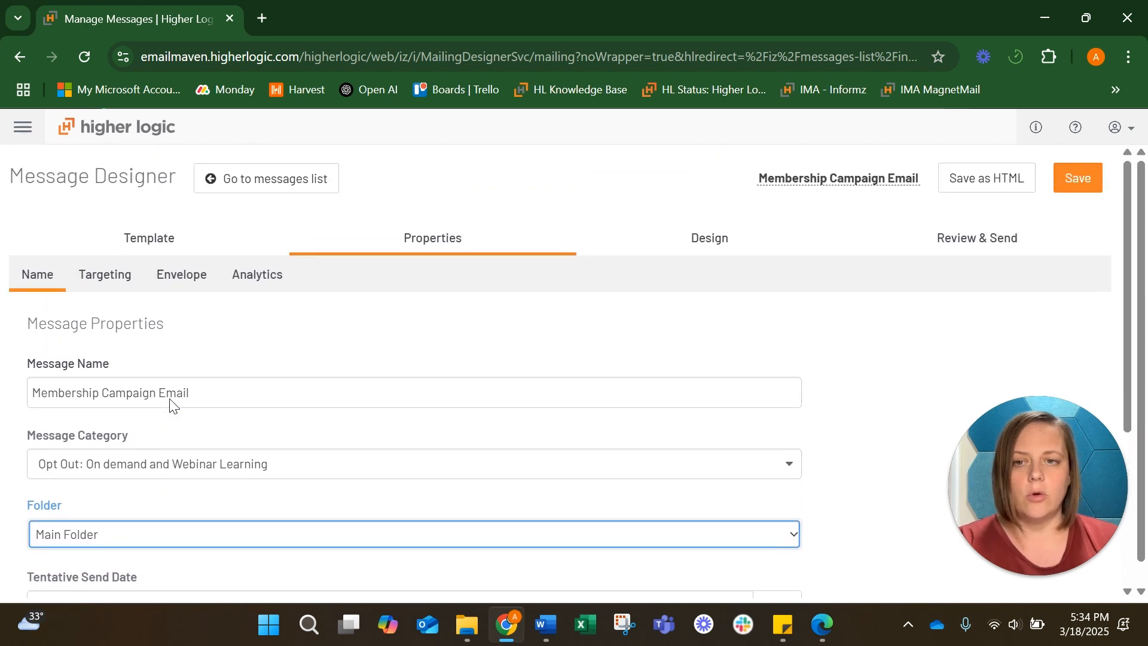
{"action": "left_click", "coordinate": [104, 277]}
{"action": "scroll", "coordinate": [383, 328], "scroll_direction": "down", "scroll_amount": 3}
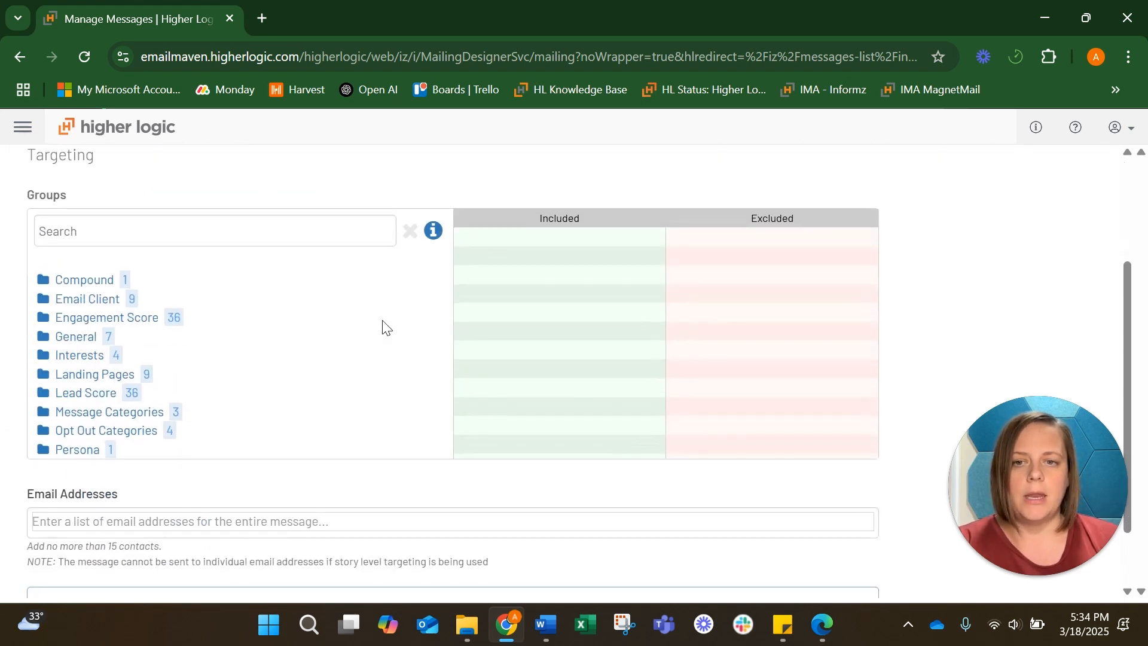
{"action": "left_click", "coordinate": [72, 356]}
{"action": "left_click", "coordinate": [59, 374]}
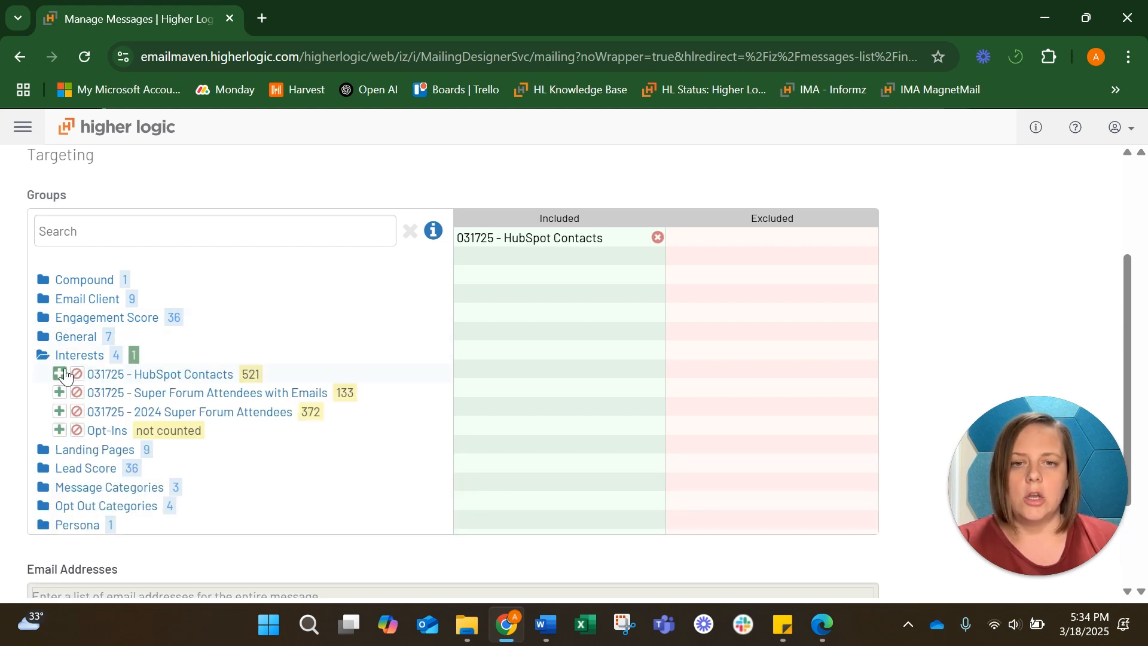
Expand the Opt Out Categories folder to review its targeting groups
{"action": "scroll", "coordinate": [227, 311], "scroll_direction": "down", "scroll_amount": 2}
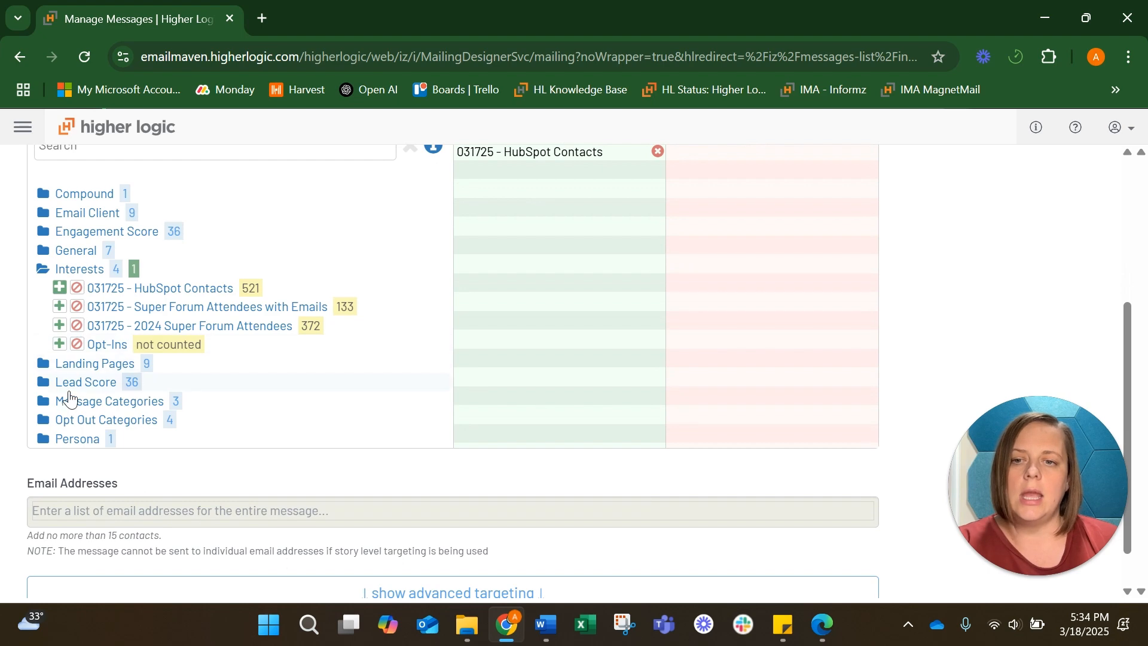
{"action": "left_click", "coordinate": [67, 421]}
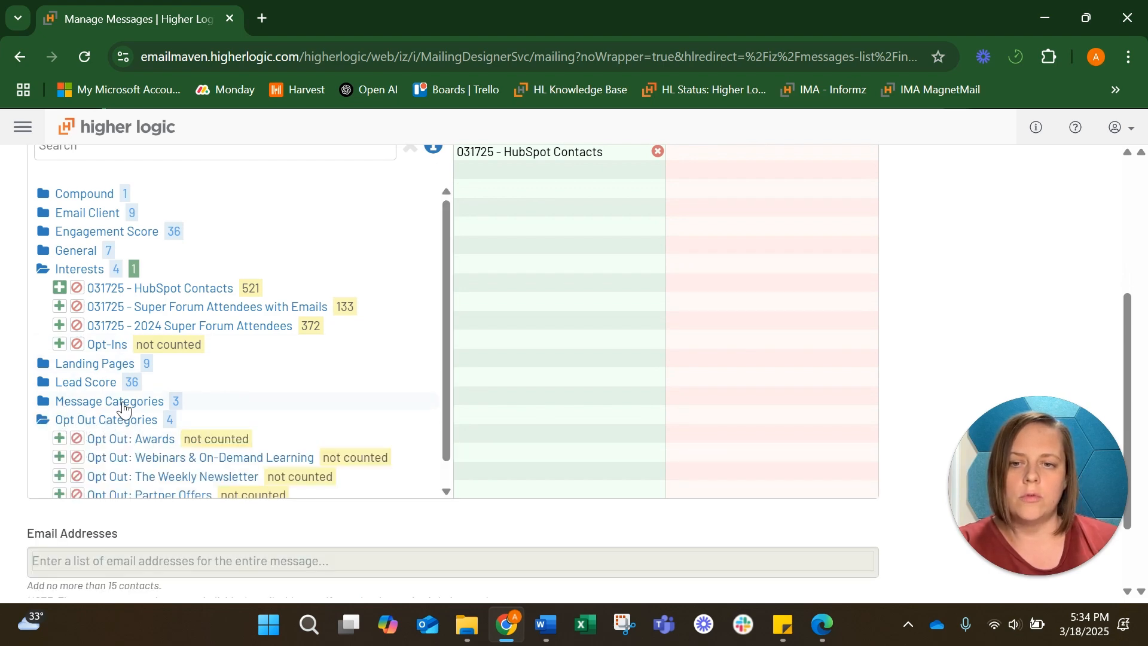
{"action": "left_click", "coordinate": [84, 422]}
{"action": "scroll", "coordinate": [87, 425], "scroll_direction": "up", "scroll_amount": 4}
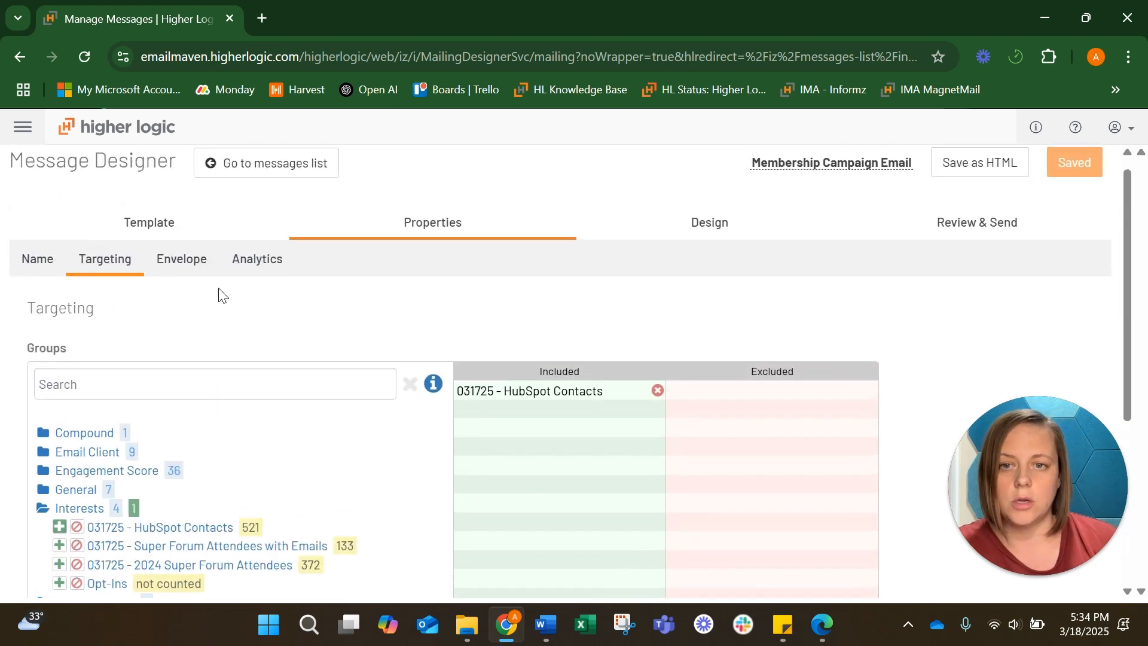
Set the envelope subject line to Winning Membership Campaigns
{"action": "left_click", "coordinate": [181, 262]}
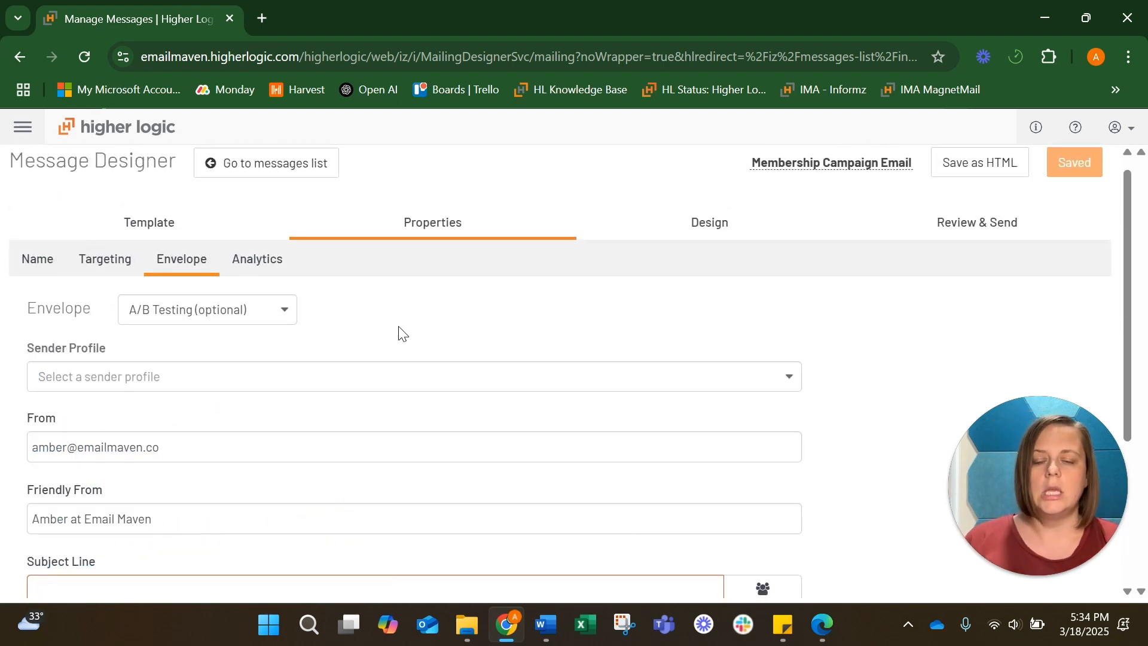
{"action": "scroll", "coordinate": [399, 333], "scroll_direction": "down", "scroll_amount": 3}
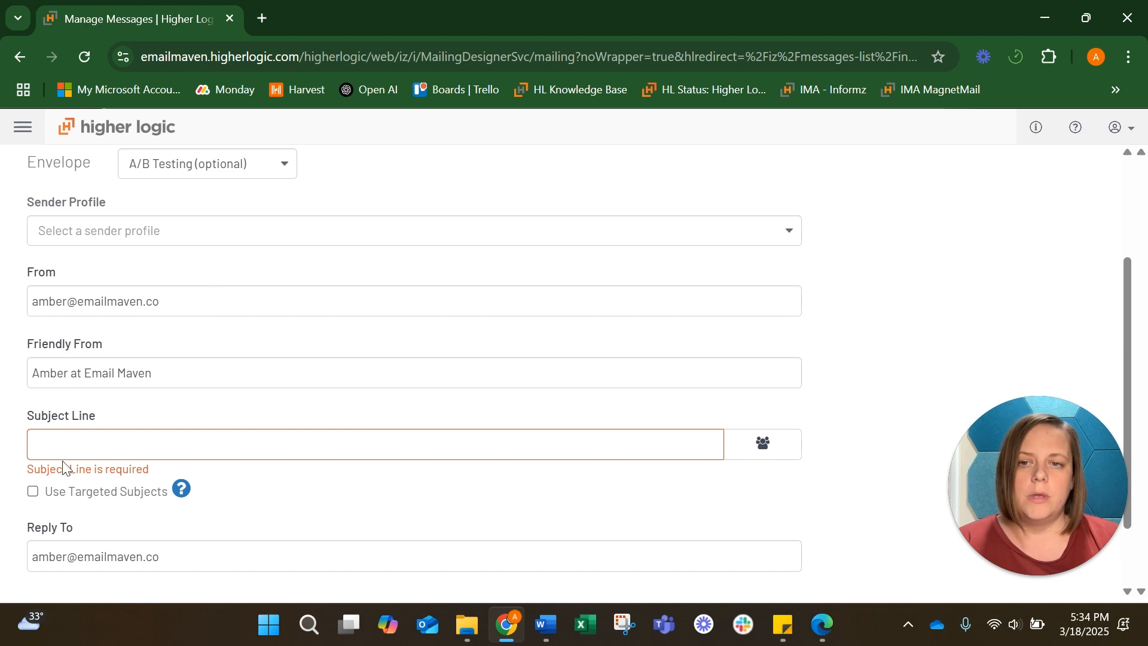
{"action": "scroll", "coordinate": [211, 452], "scroll_direction": "down", "scroll_amount": 1}
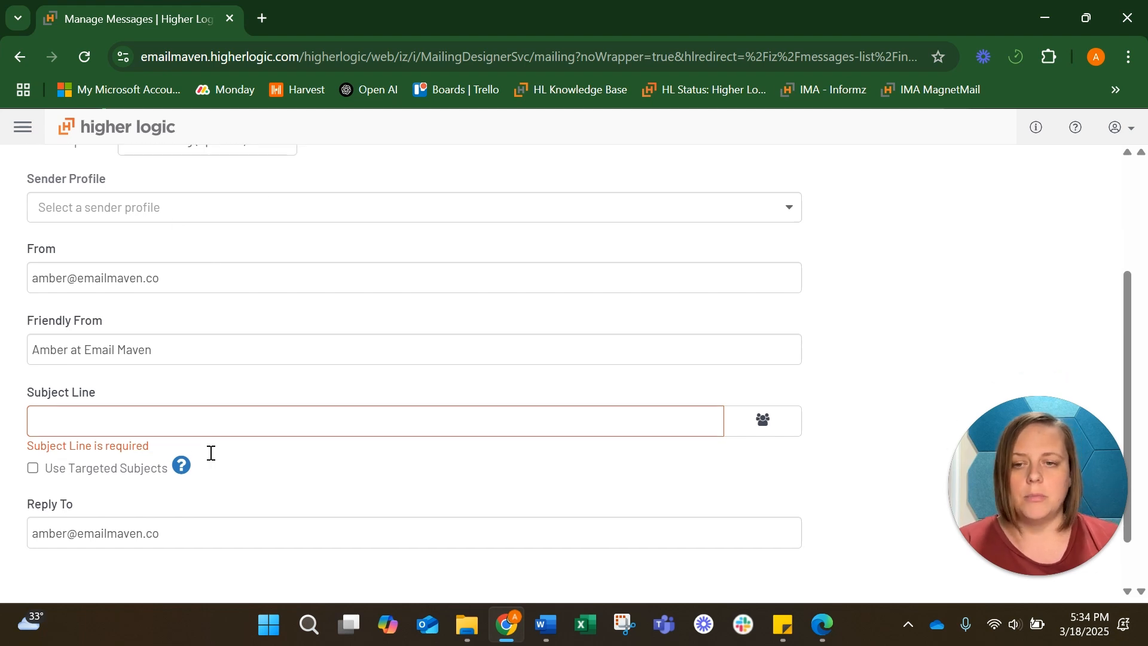
{"action": "left_click", "coordinate": [130, 423]}
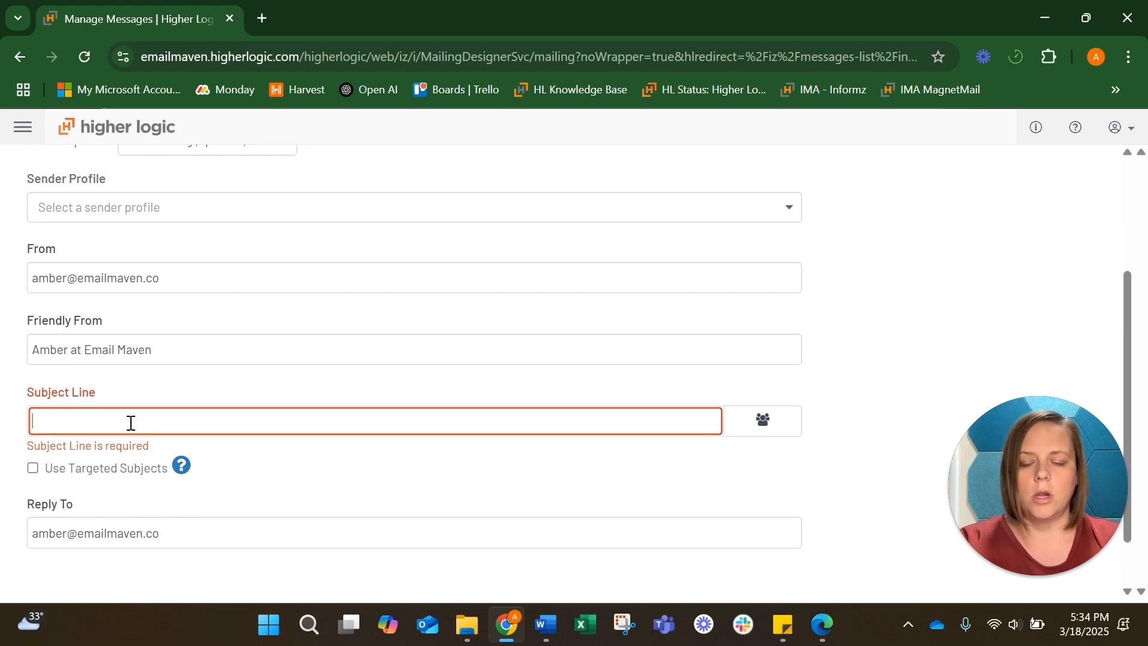
{"action": "type", "text": "Winning Memb"}
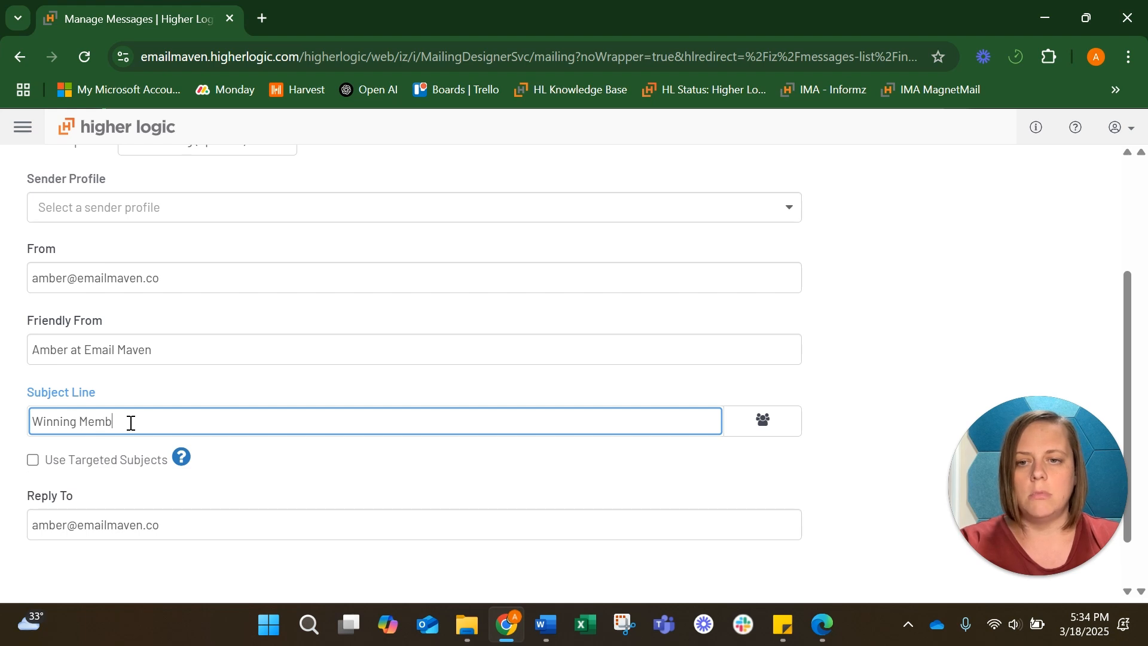
{"action": "type", "text": "ership Campaigns"}
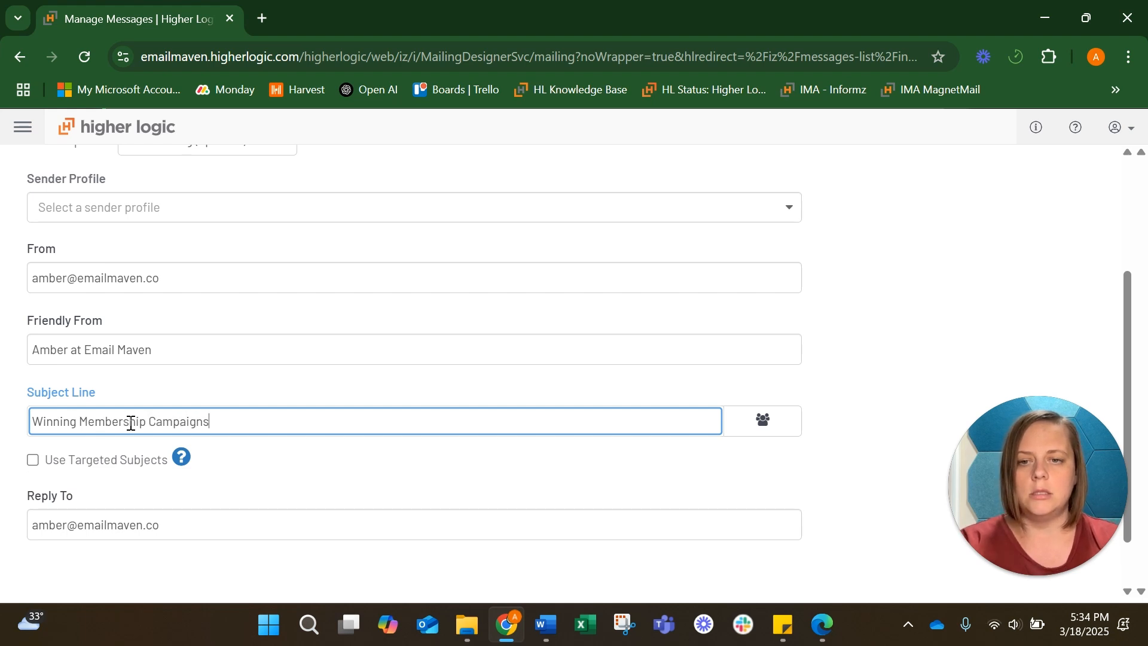
Review the envelope's A/B Testing options and the Analytics settings without changing them
{"action": "scroll", "coordinate": [341, 459], "scroll_direction": "up", "scroll_amount": 3}
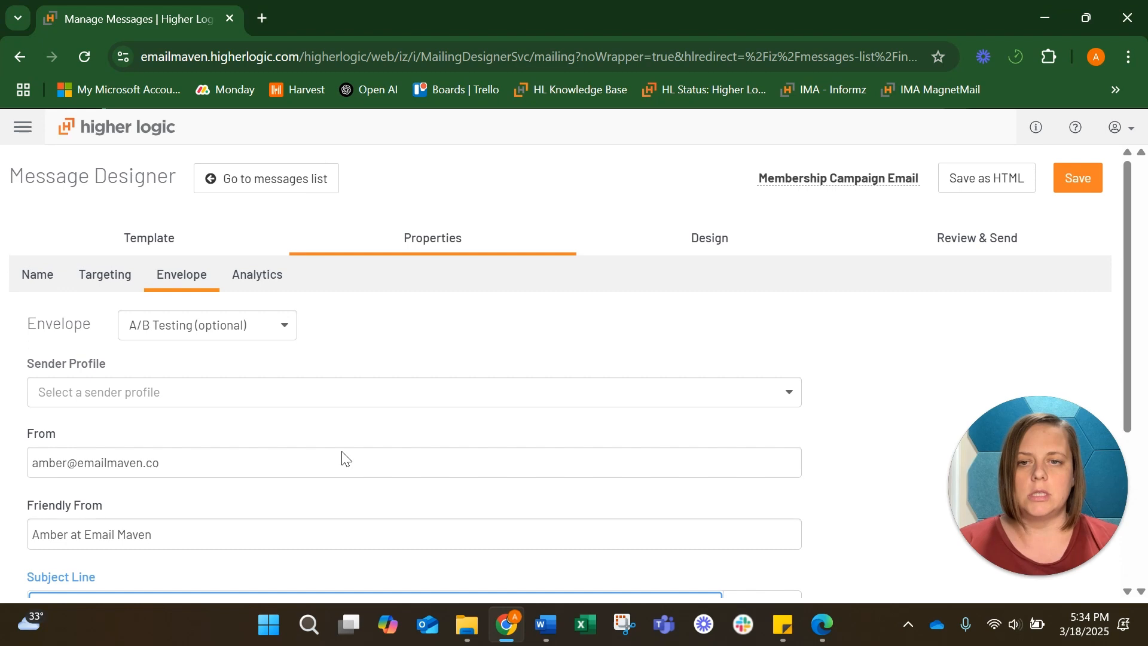
{"action": "left_click", "coordinate": [283, 338]}
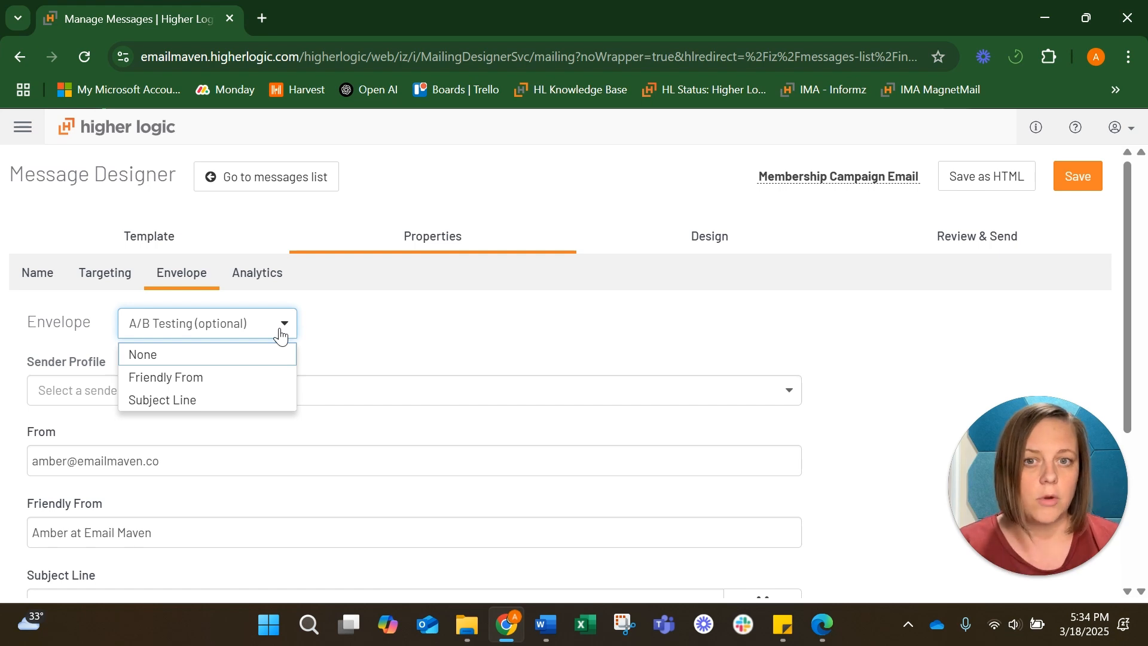
{"action": "left_click", "coordinate": [338, 313]}
{"action": "left_click", "coordinate": [256, 274]}
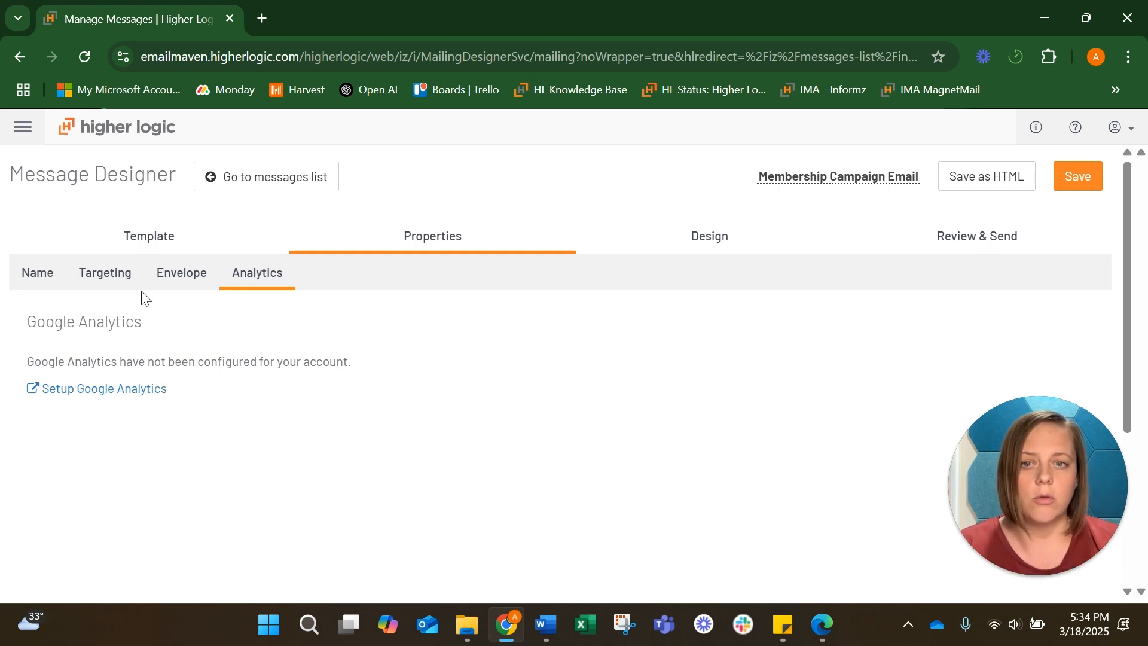
{"action": "left_click", "coordinate": [170, 285]}
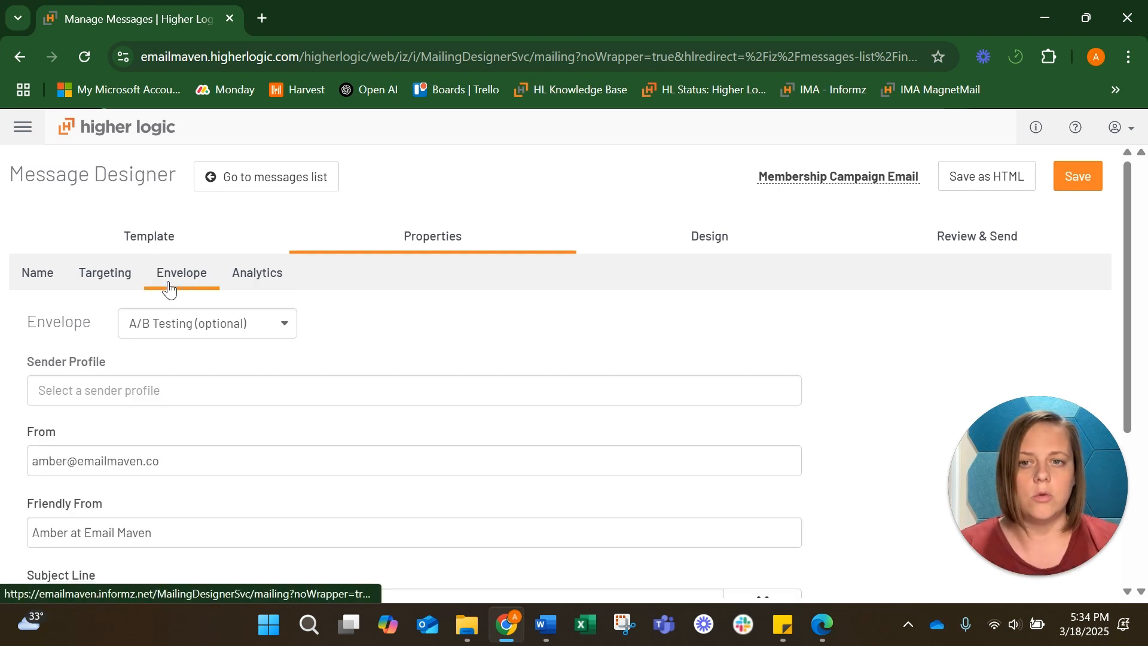
Open the message design and set the preheader text to "Renewals, onboarding and re-engagement"
{"action": "left_click", "coordinate": [701, 243]}
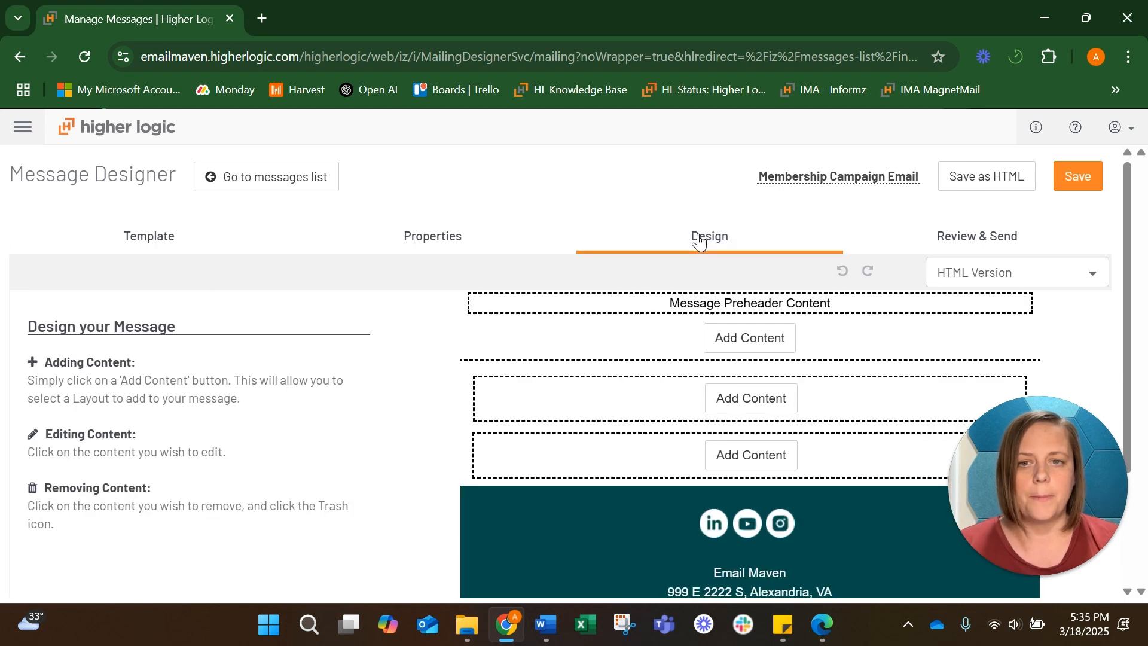
{"action": "left_click", "coordinate": [720, 297]}
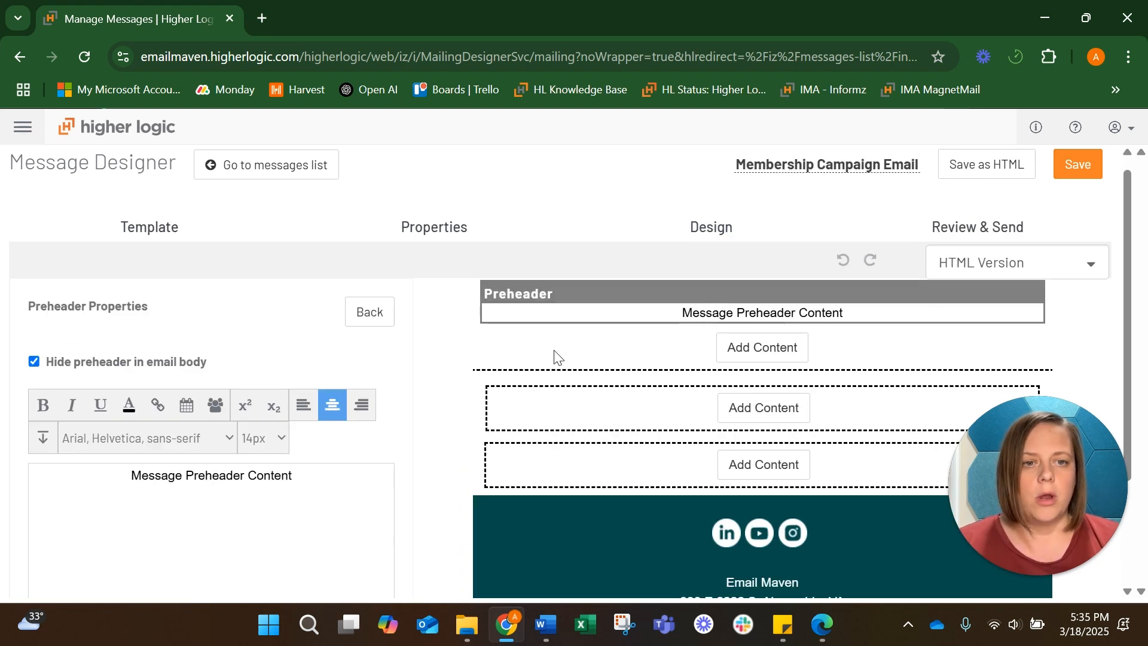
{"action": "left_click_drag", "start_coordinate": [293, 478], "coordinate": [128, 483]}
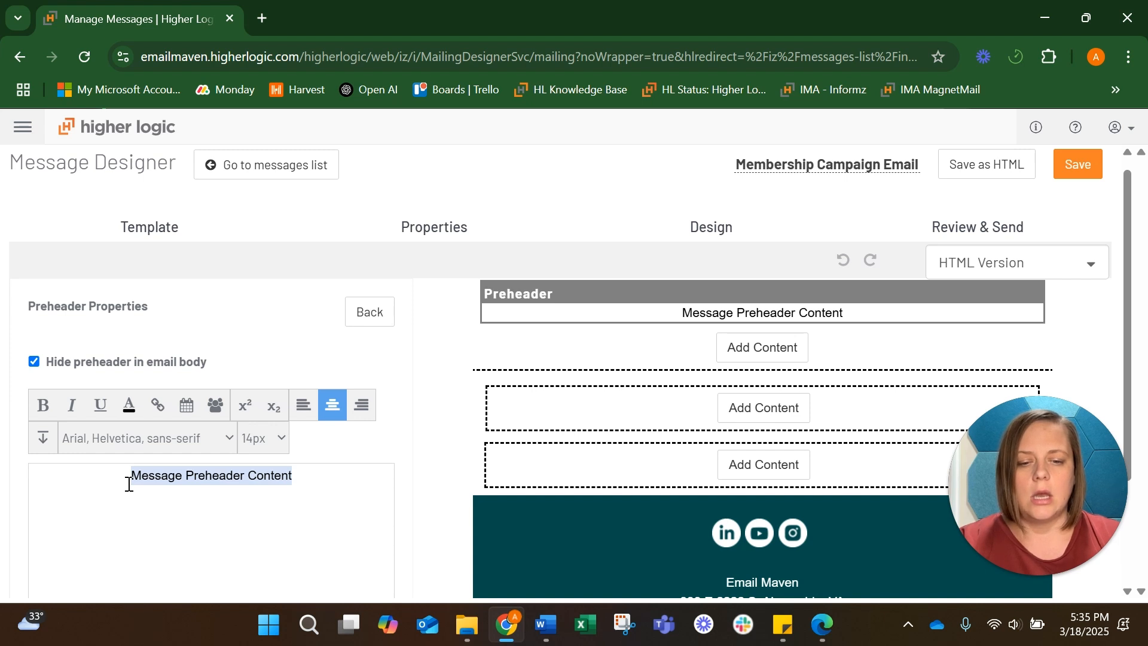
{"action": "type", "text": "Renewals"}
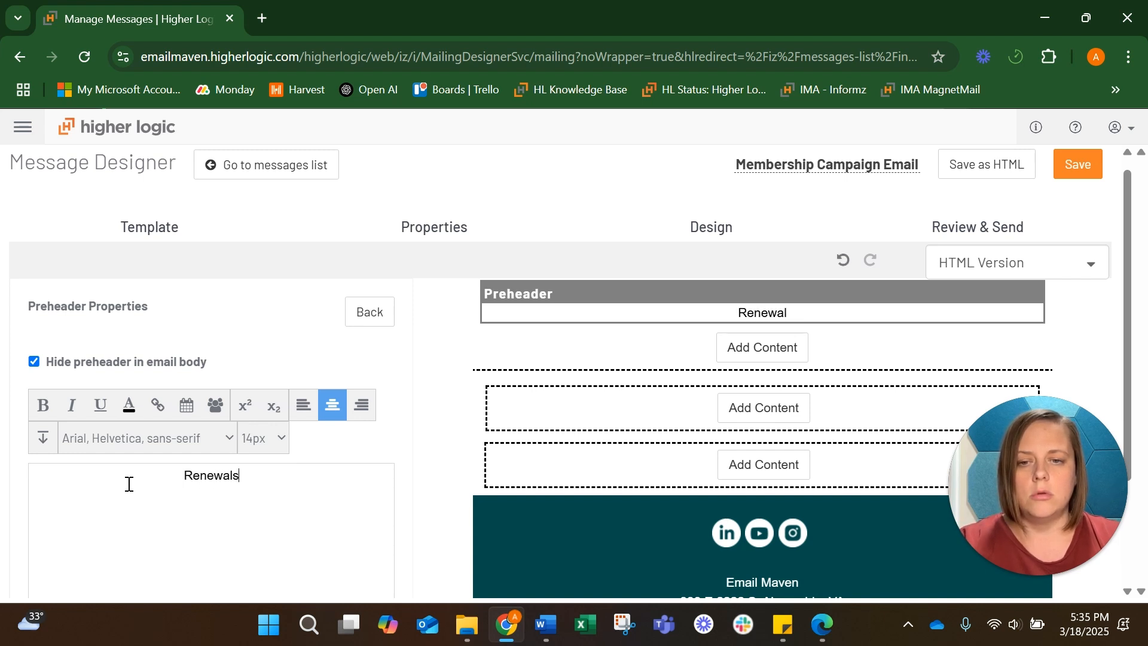
{"action": "type", "text": ", onboardin"}
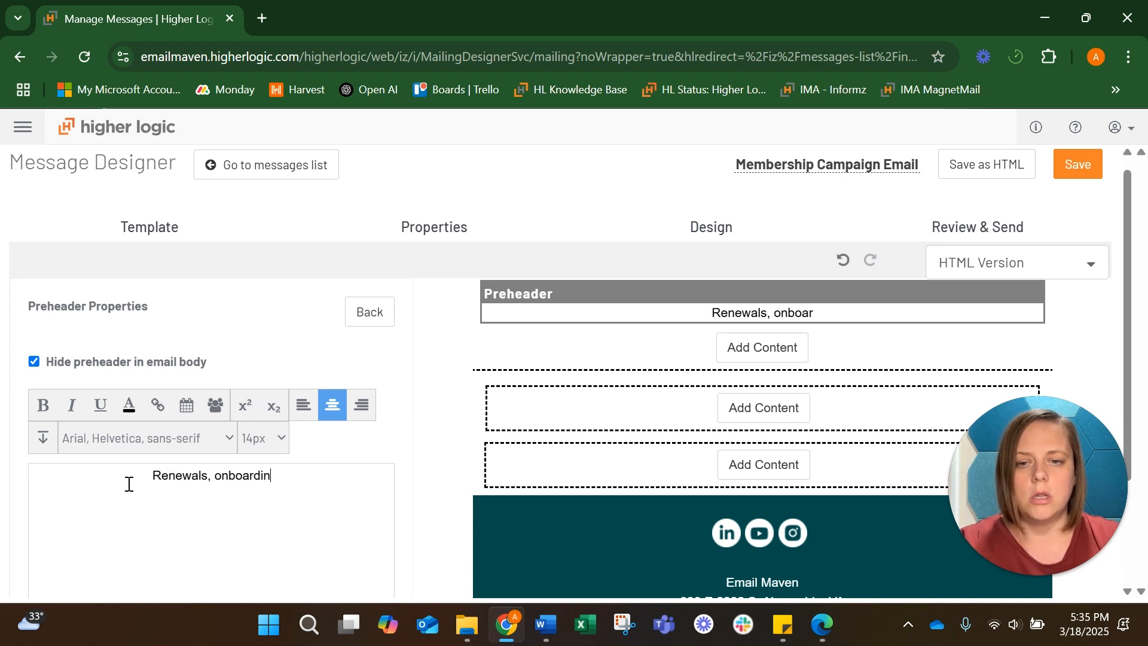
{"action": "type", "text": "g and ree"}
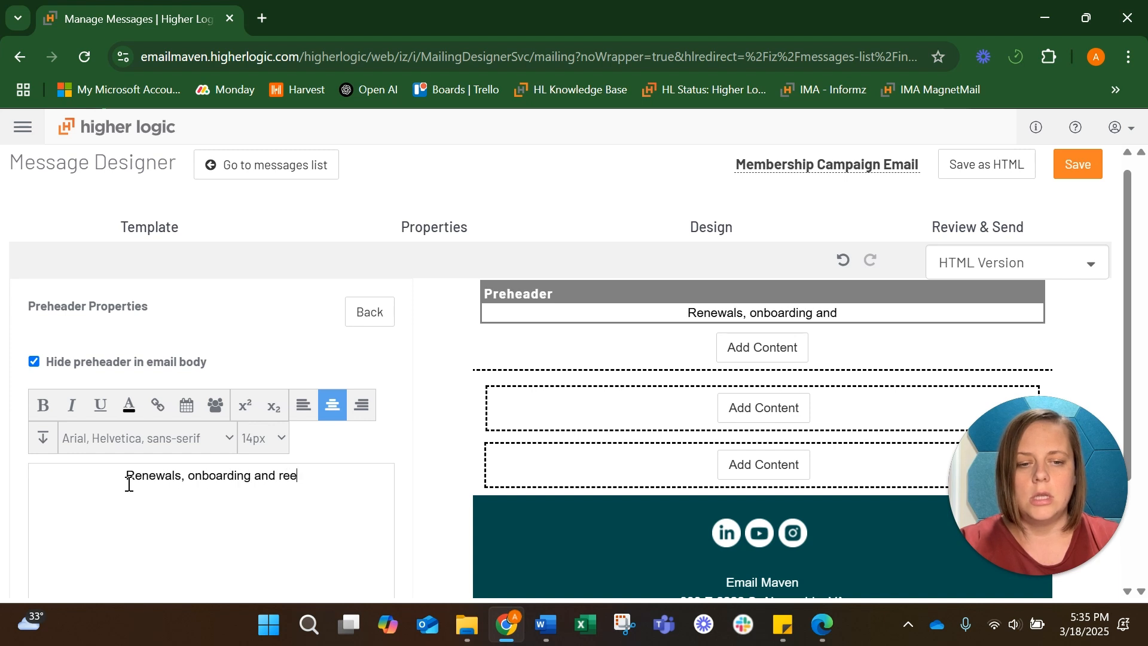
{"action": "key", "text": "BackSpace"}
{"action": "type", "text": "-engagement"}
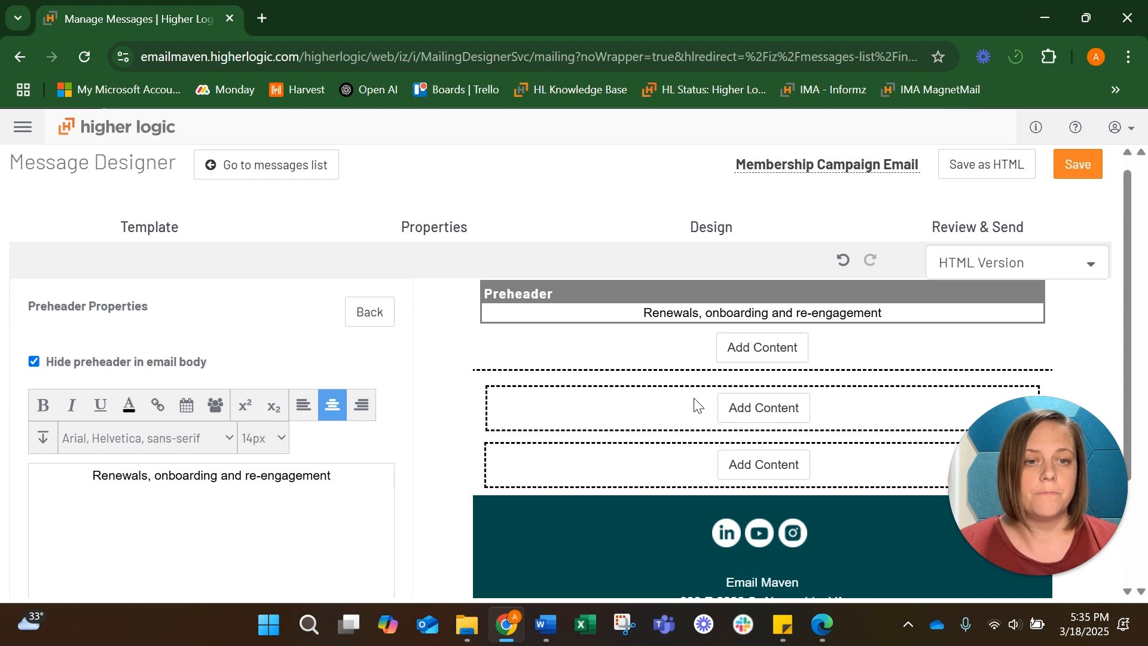
Add an image block below the preheader using the Email Header (1000 x 250 px) (1).png image
{"action": "left_click", "coordinate": [731, 352]}
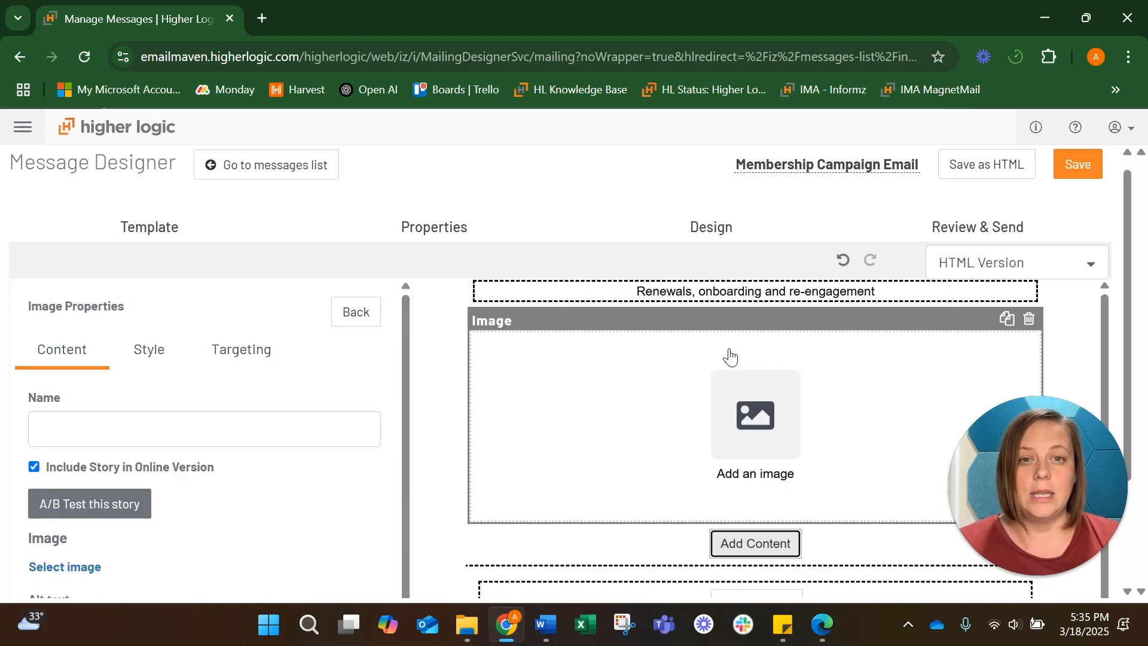
{"action": "scroll", "coordinate": [344, 442], "scroll_direction": "down", "scroll_amount": 2}
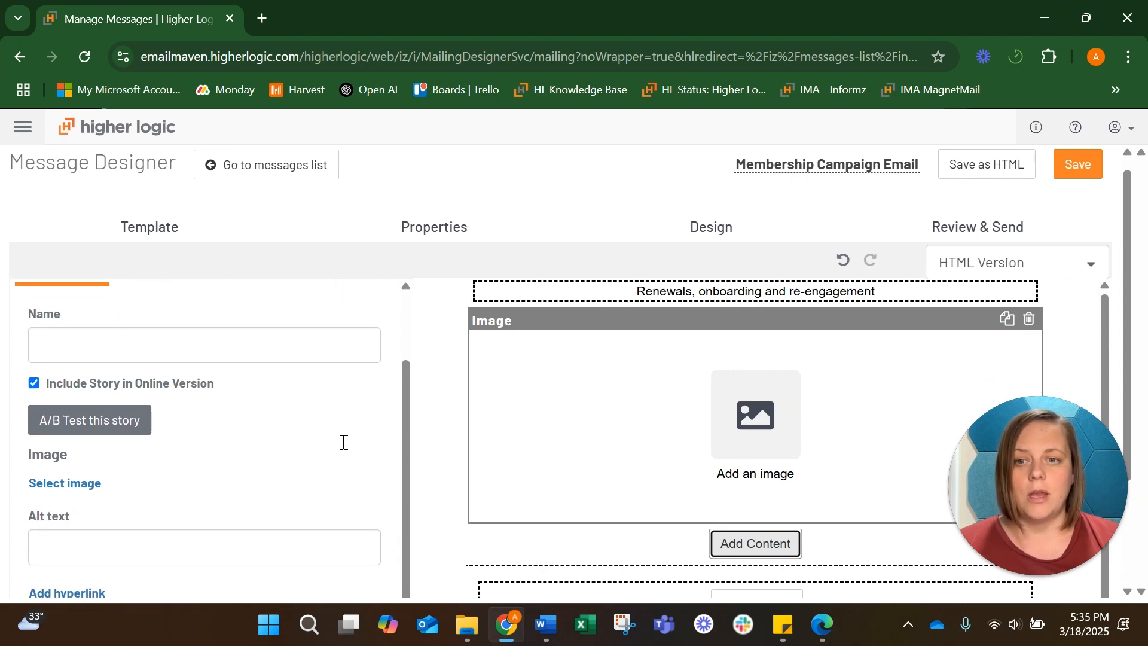
{"action": "scroll", "coordinate": [344, 442], "scroll_direction": "down", "scroll_amount": 2}
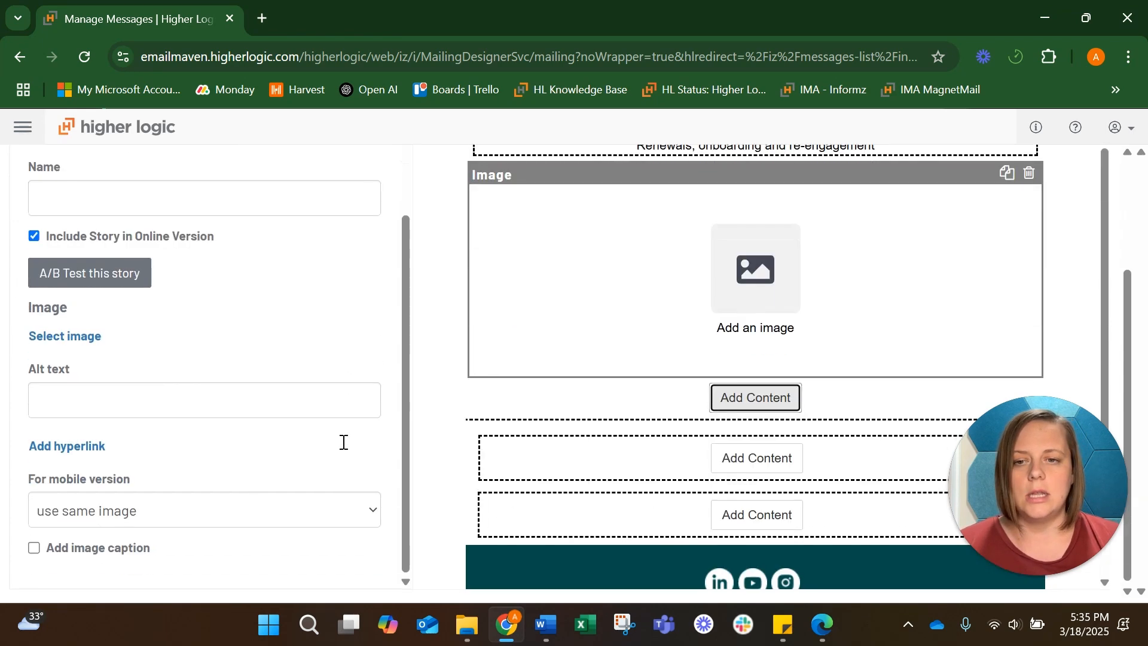
{"action": "left_click", "coordinate": [75, 338]}
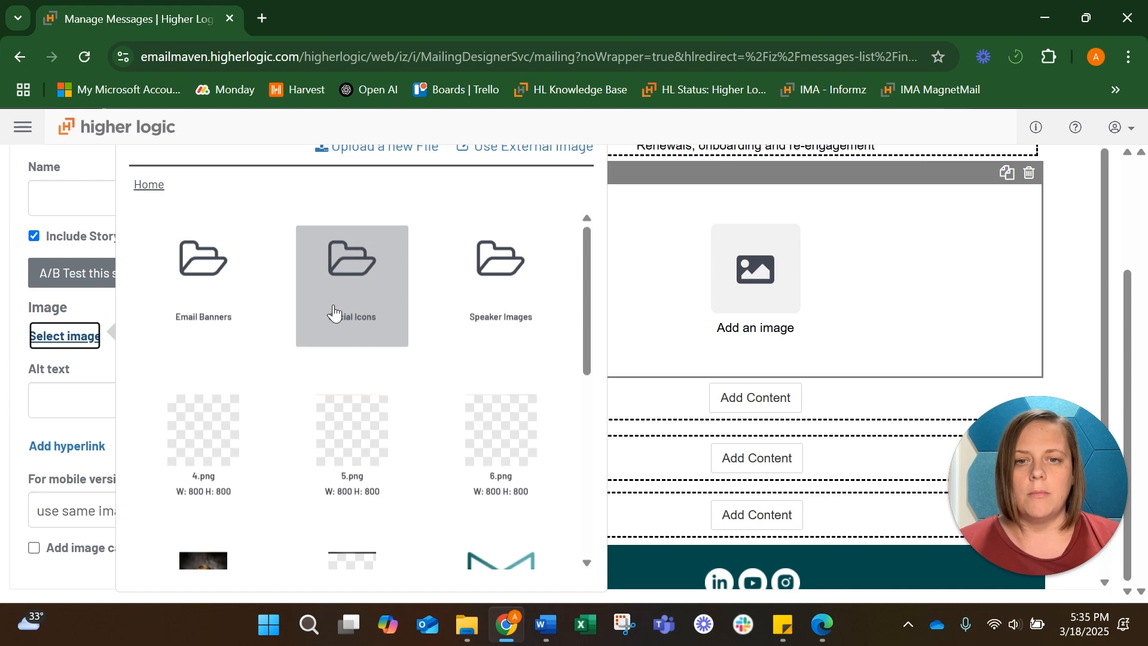
{"action": "scroll", "coordinate": [485, 293], "scroll_direction": "down", "scroll_amount": 3}
{"action": "scroll", "coordinate": [486, 293], "scroll_direction": "down", "scroll_amount": 3}
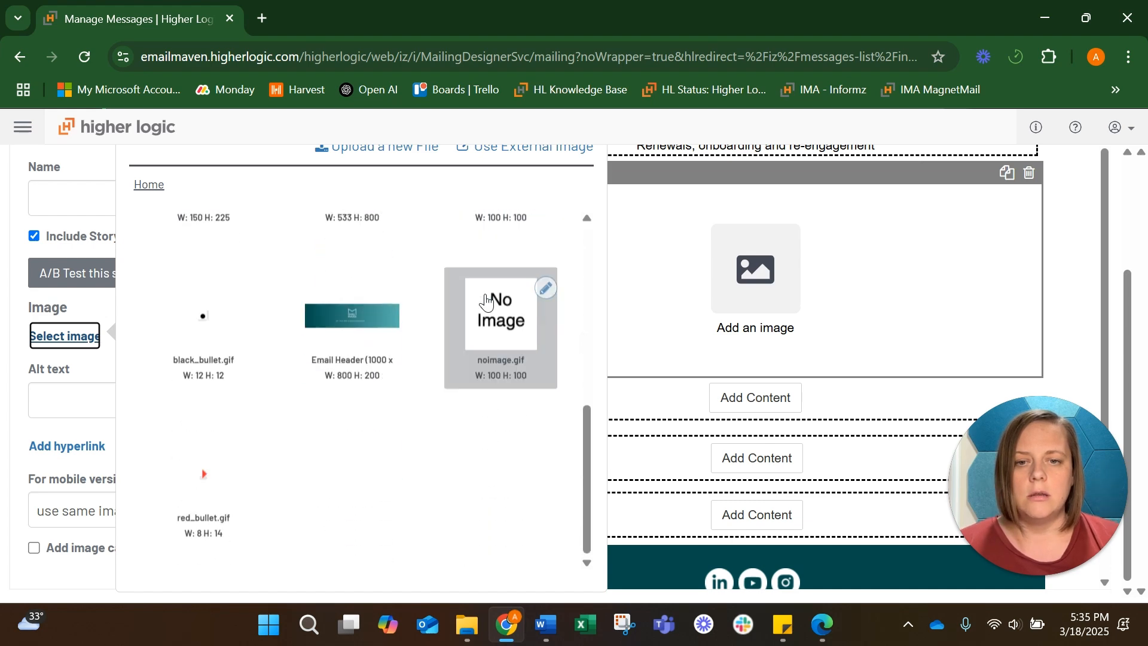
{"action": "left_click", "coordinate": [350, 321]}
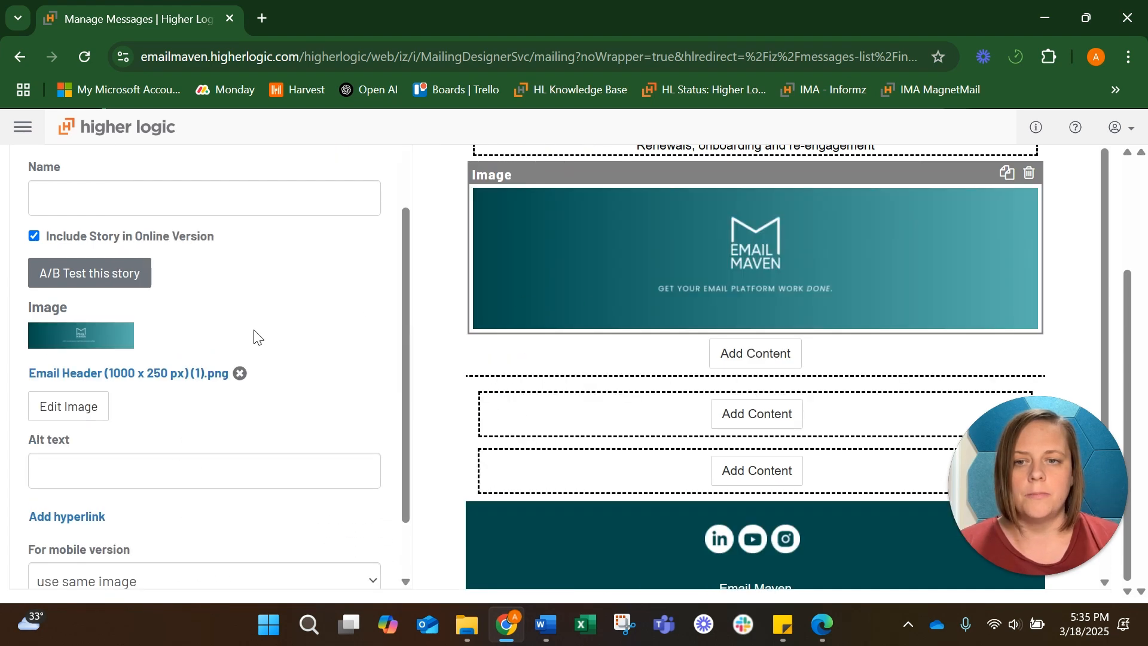
Set the image's alt text to "Email Maven Get Your Email Platform Work Done"
{"action": "scroll", "coordinate": [254, 333], "scroll_direction": "down", "scroll_amount": 1}
{"action": "left_click", "coordinate": [121, 431]}
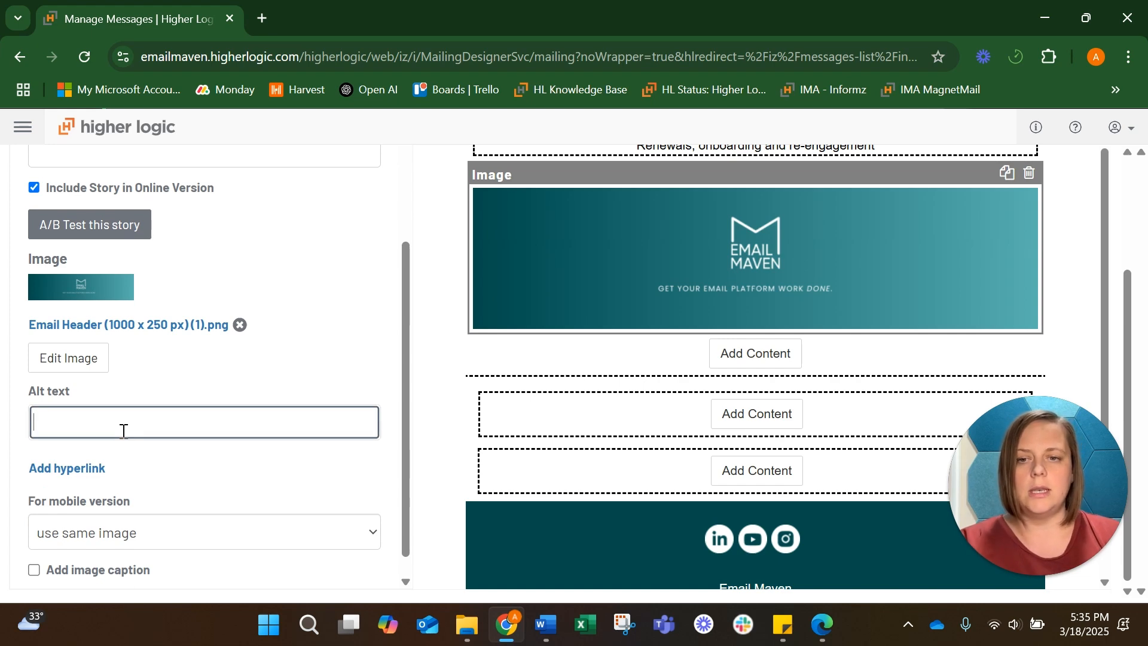
{"action": "type", "text": "Emai"}
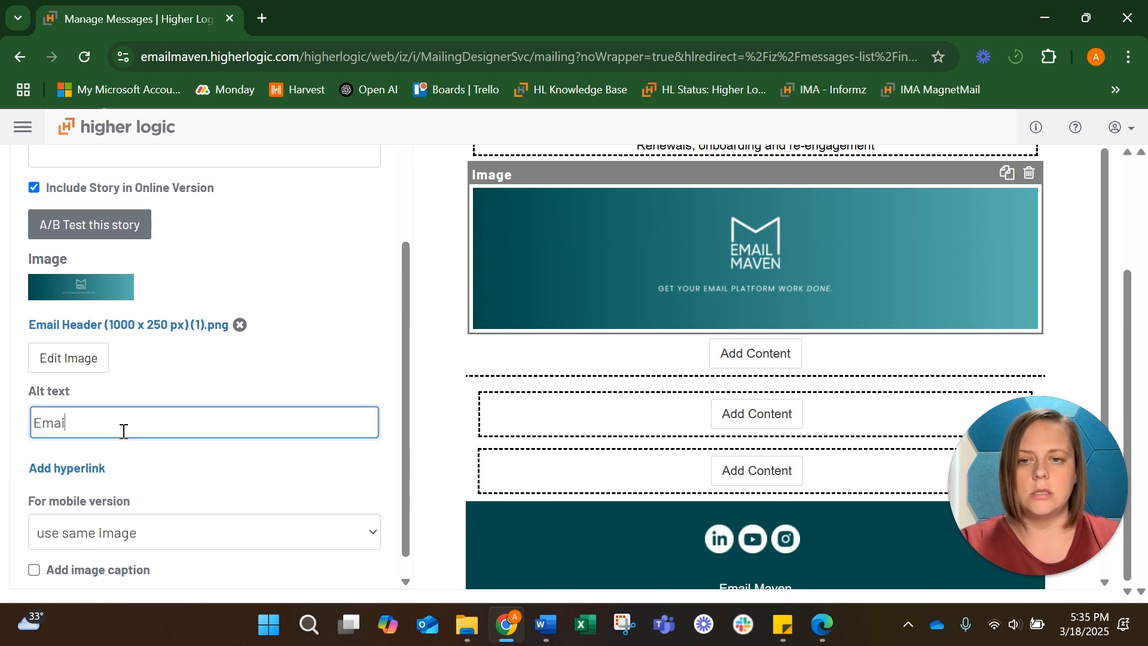
{"action": "type", "text": "l Maven Get"}
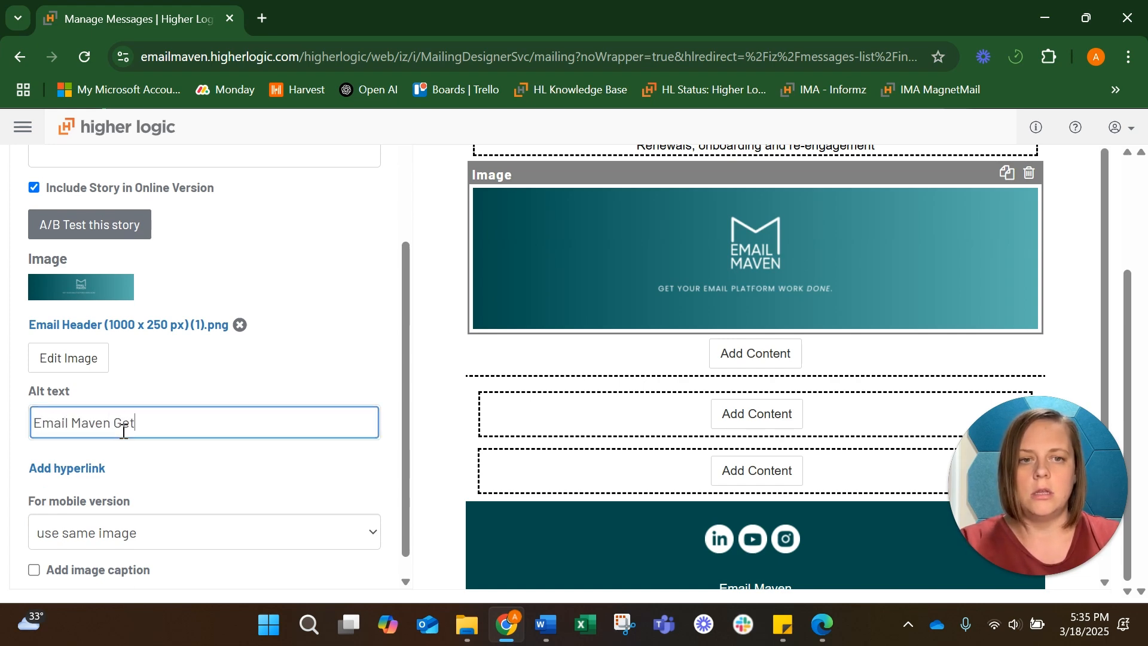
{"action": "type", "text": " Your Email Plat"}
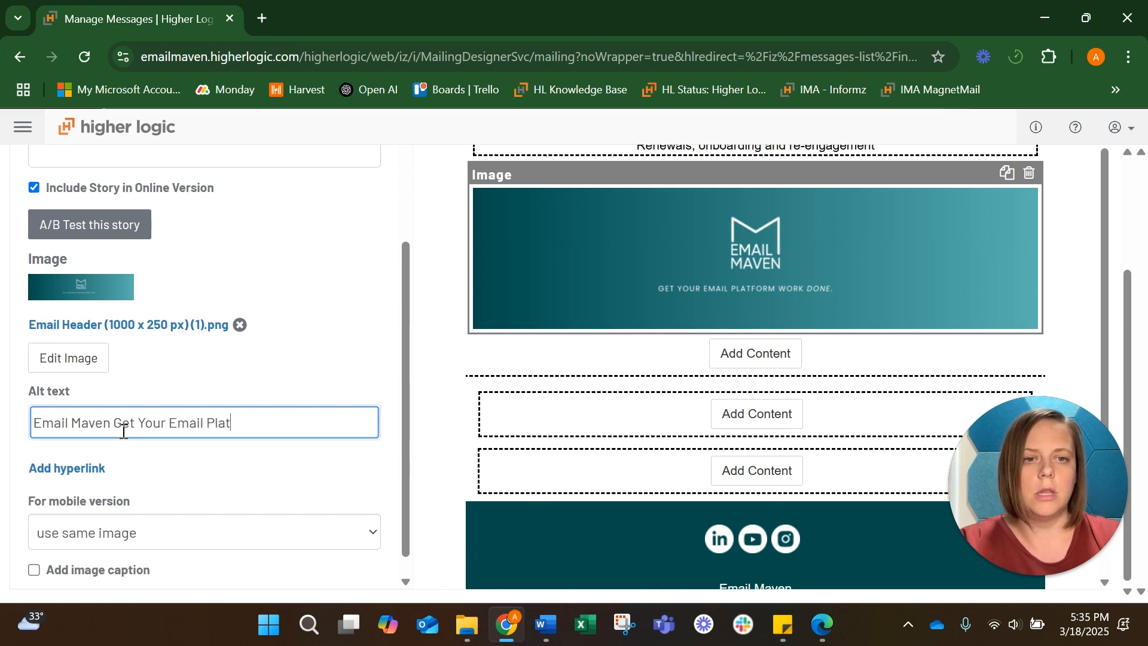
{"action": "type", "text": "form Work Done"}
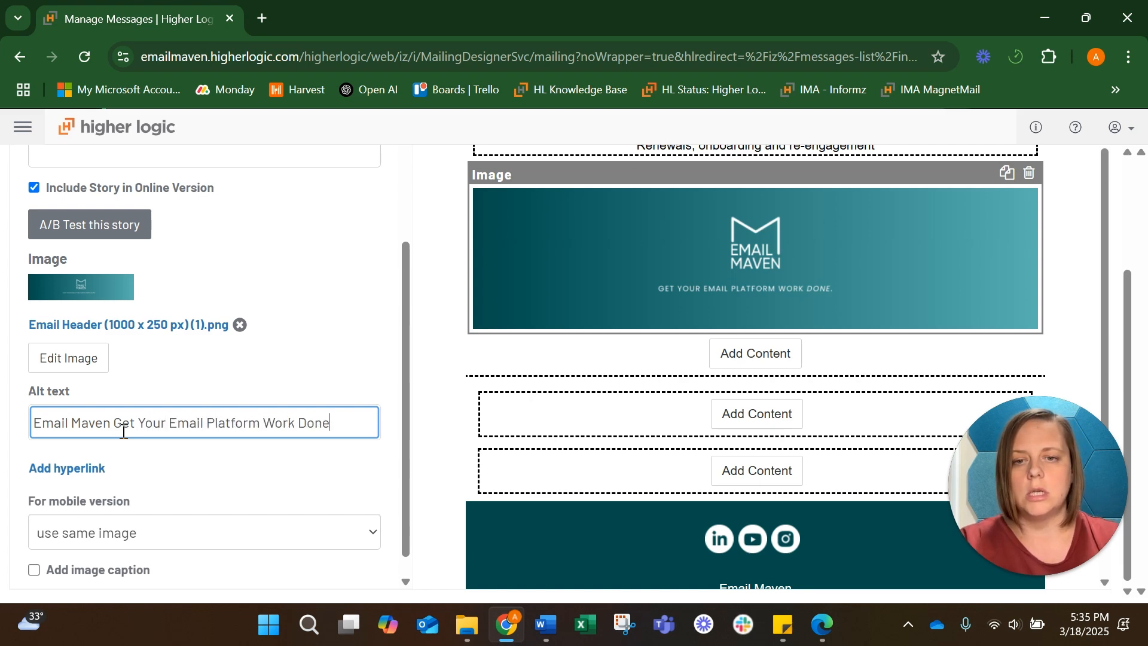
{"action": "left_click", "coordinate": [99, 469]}
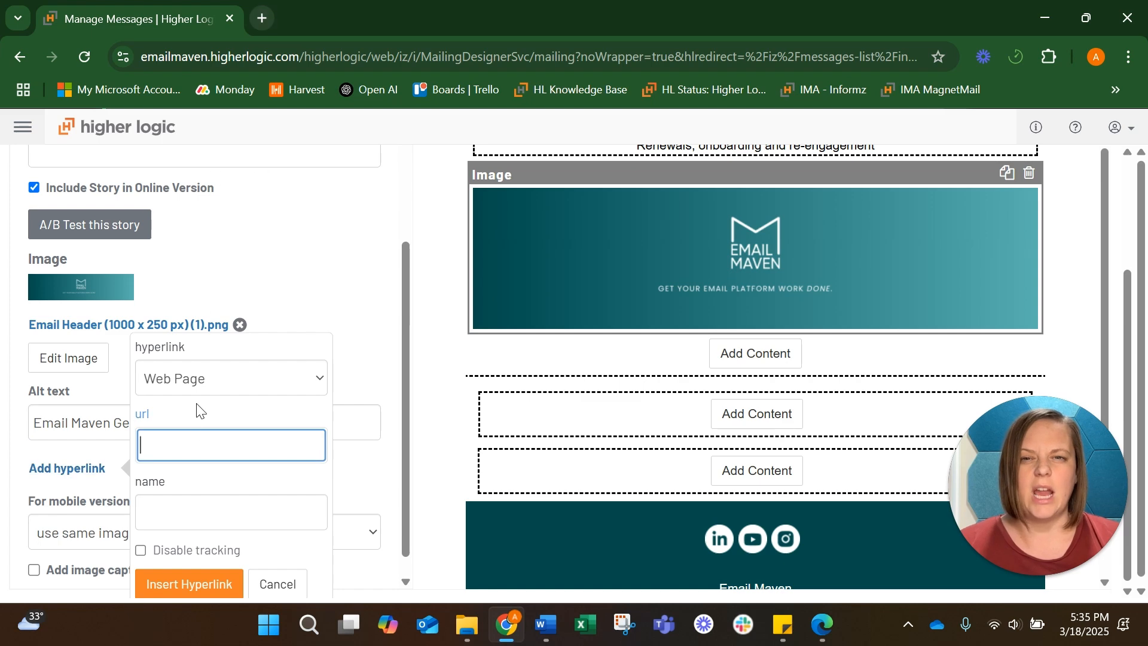
{"action": "left_click", "coordinate": [271, 19]}
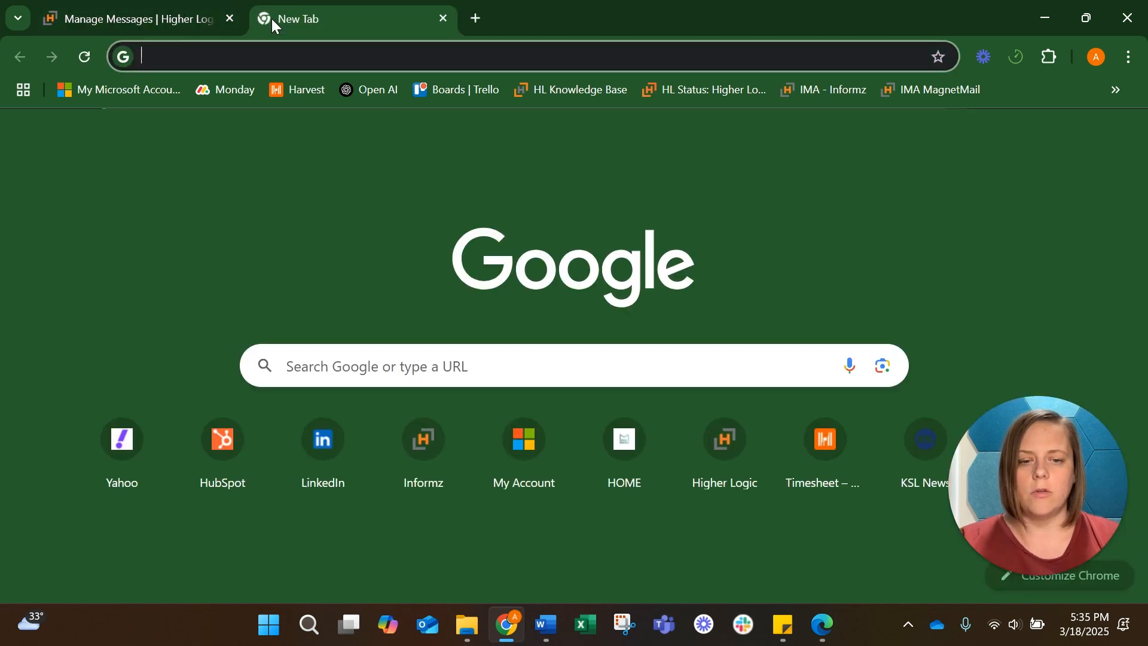
{"action": "type", "text": "em"}
{"action": "key", "text": "Return"}
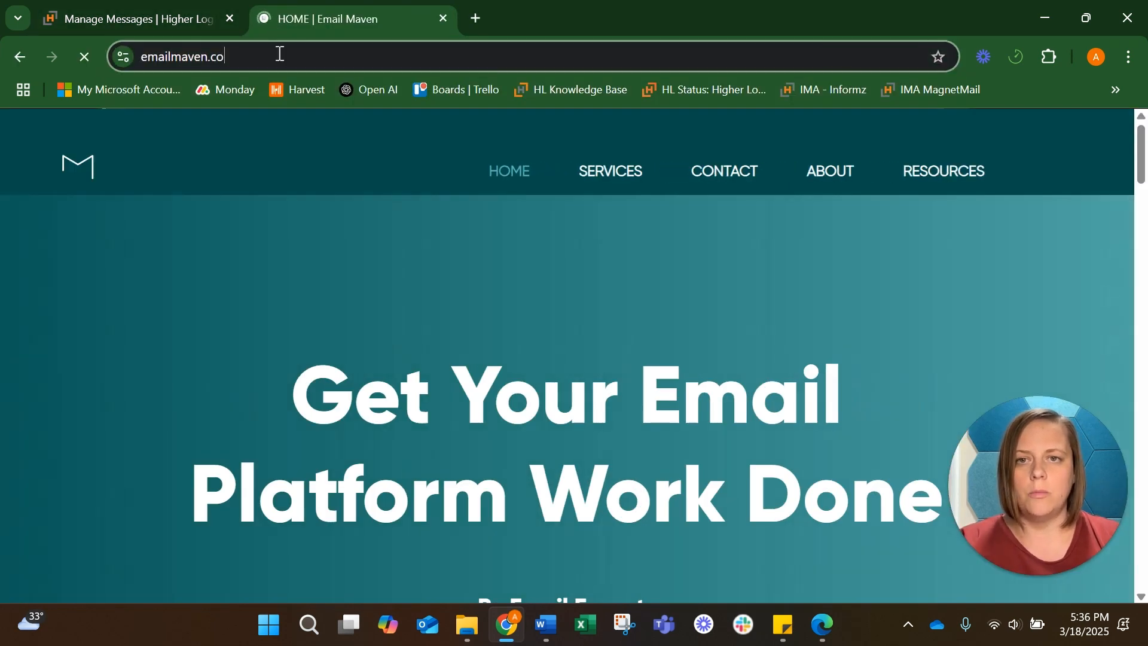
{"action": "left_click", "coordinate": [277, 56]}
{"action": "key", "text": "ctrl+c"}
{"action": "left_click", "coordinate": [159, 18]}
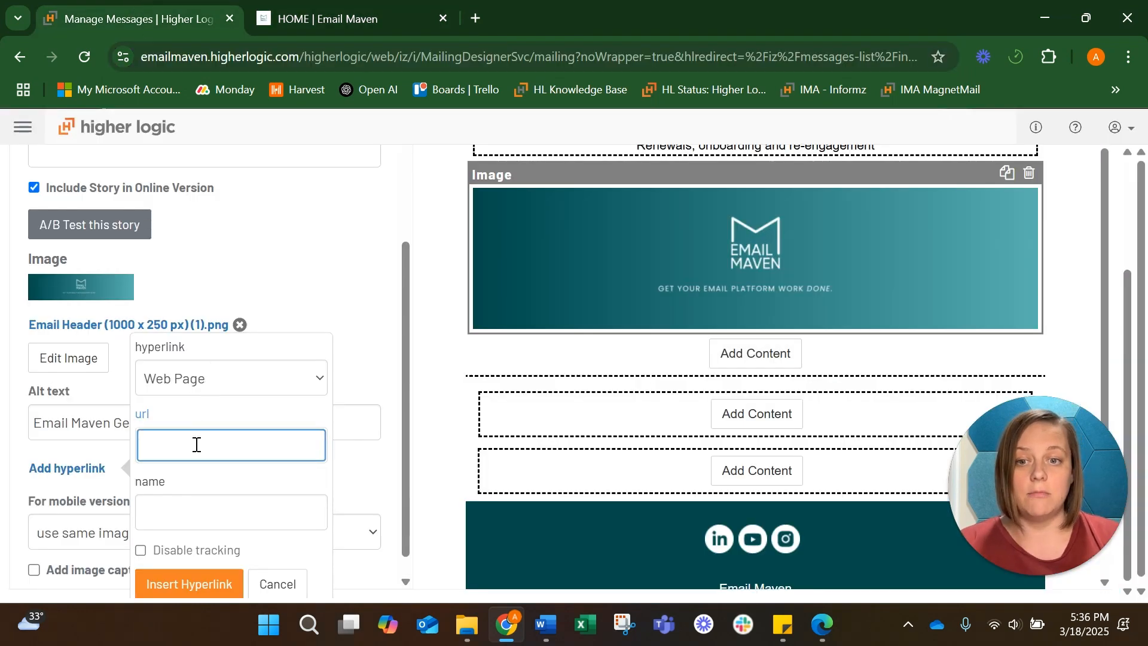
{"action": "key", "text": "ctrl+v"}
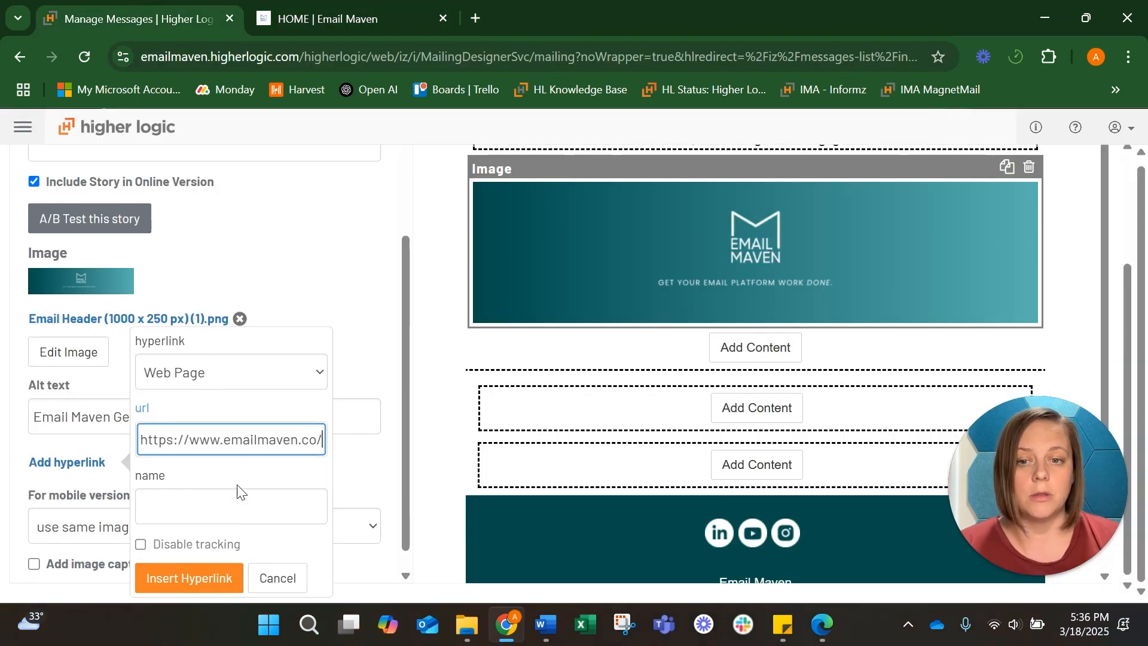
{"action": "left_click", "coordinate": [181, 578]}
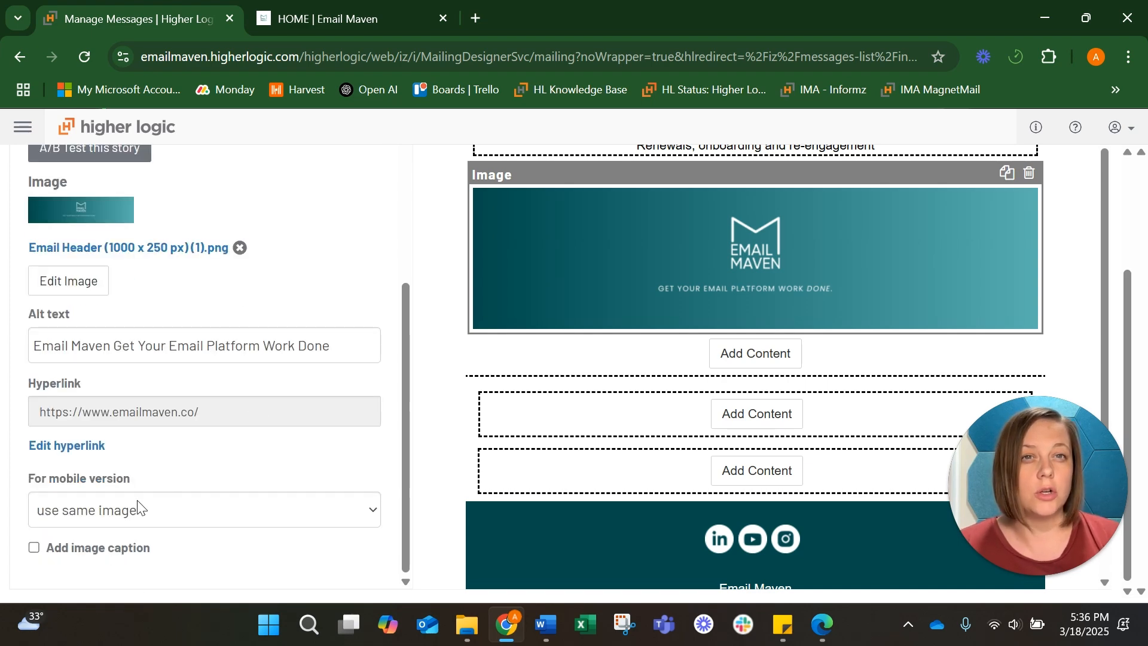
Review the image block's Style and Targeting options, then leave its properties
{"action": "scroll", "coordinate": [248, 472], "scroll_direction": "up", "scroll_amount": 1}
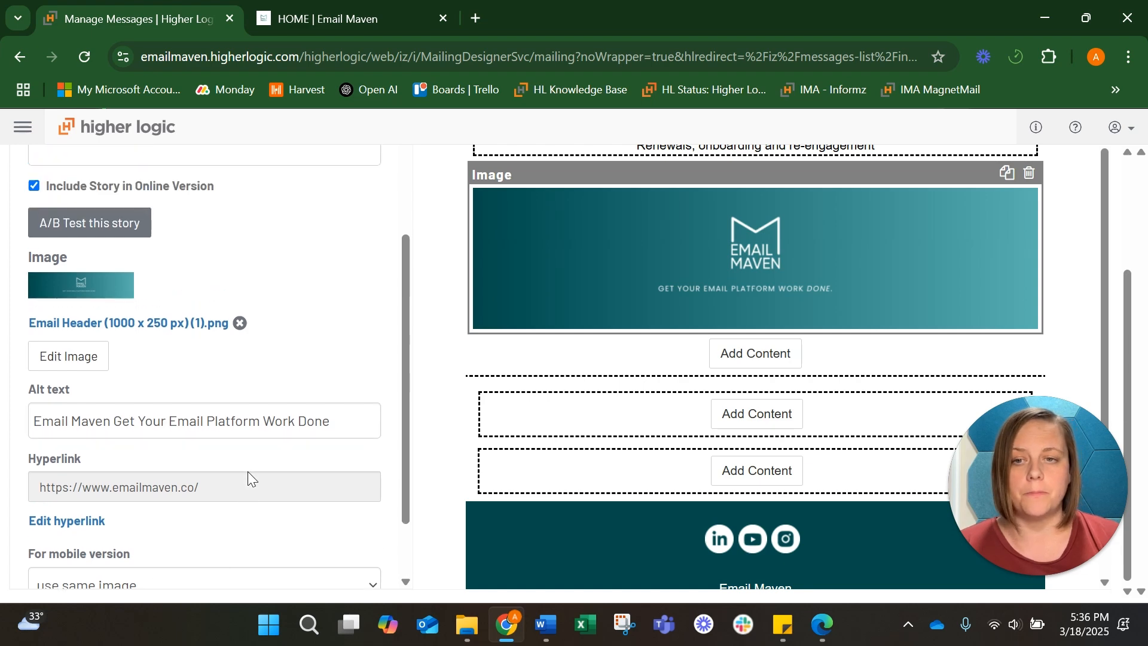
{"action": "scroll", "coordinate": [248, 471], "scroll_direction": "up", "scroll_amount": 3}
{"action": "left_click", "coordinate": [156, 291]}
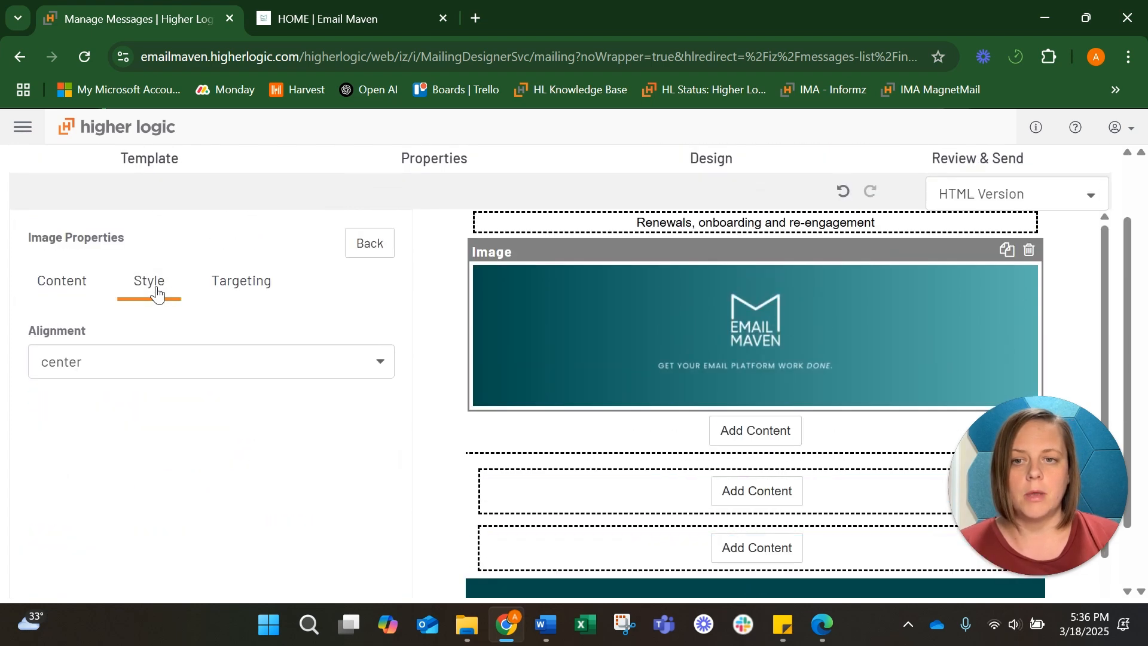
{"action": "left_click", "coordinate": [253, 293]}
{"action": "left_click", "coordinate": [370, 249]}
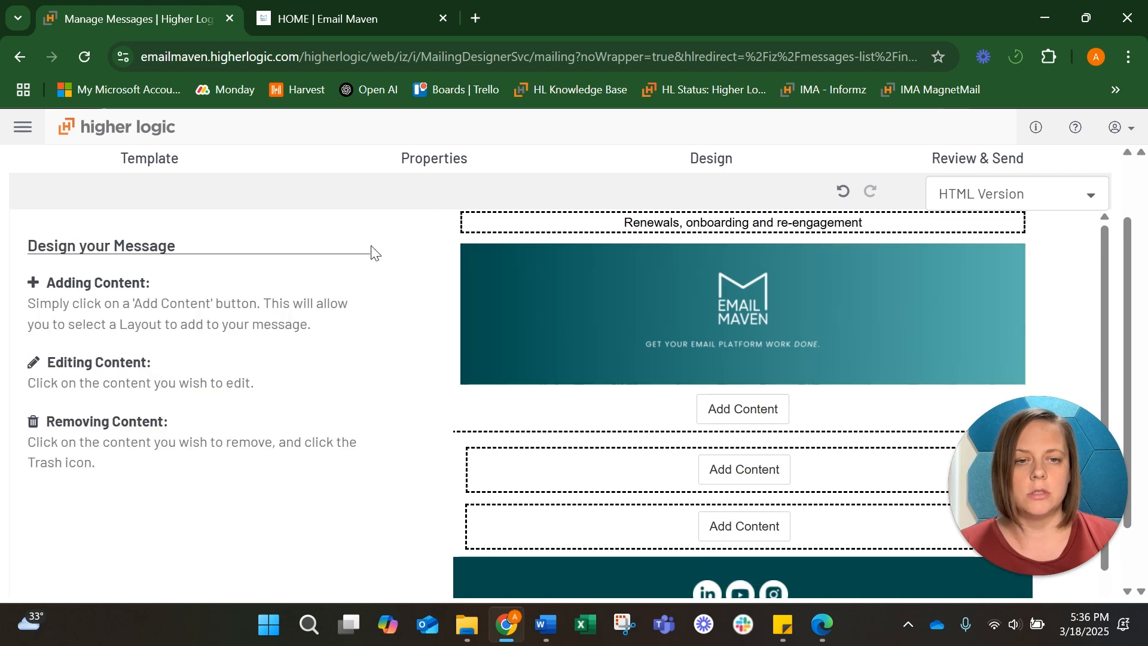
Add a Text with Headline block to the main content section below the header image
{"action": "scroll", "coordinate": [615, 328], "scroll_direction": "down", "scroll_amount": 1}
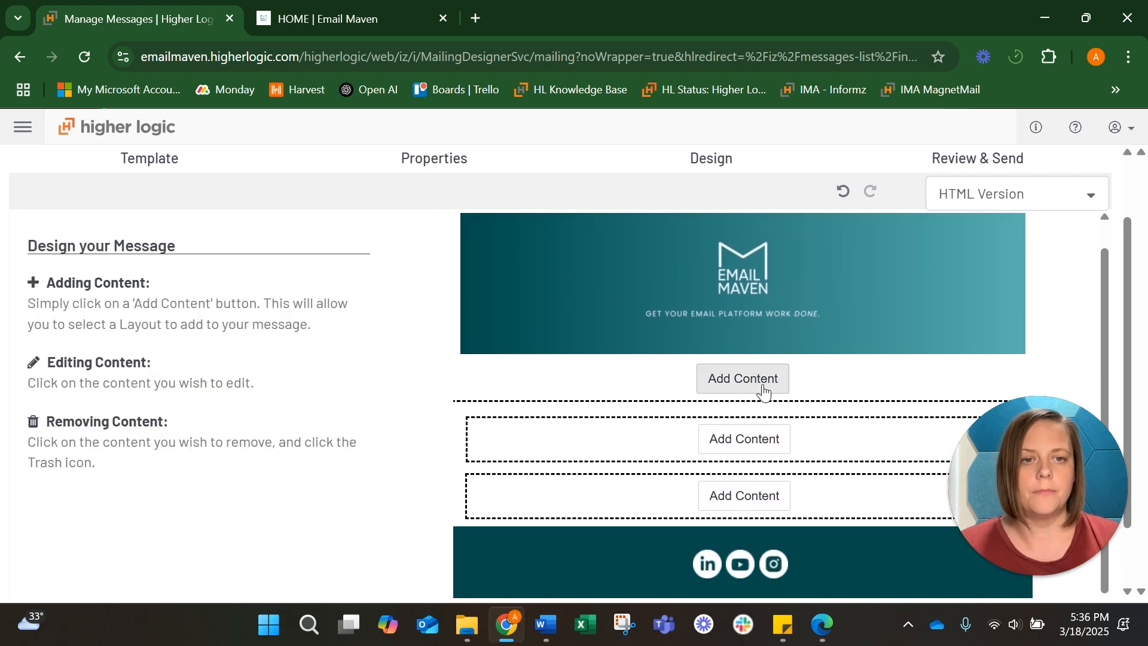
{"action": "scroll", "coordinate": [763, 392], "scroll_direction": "down", "scroll_amount": 2}
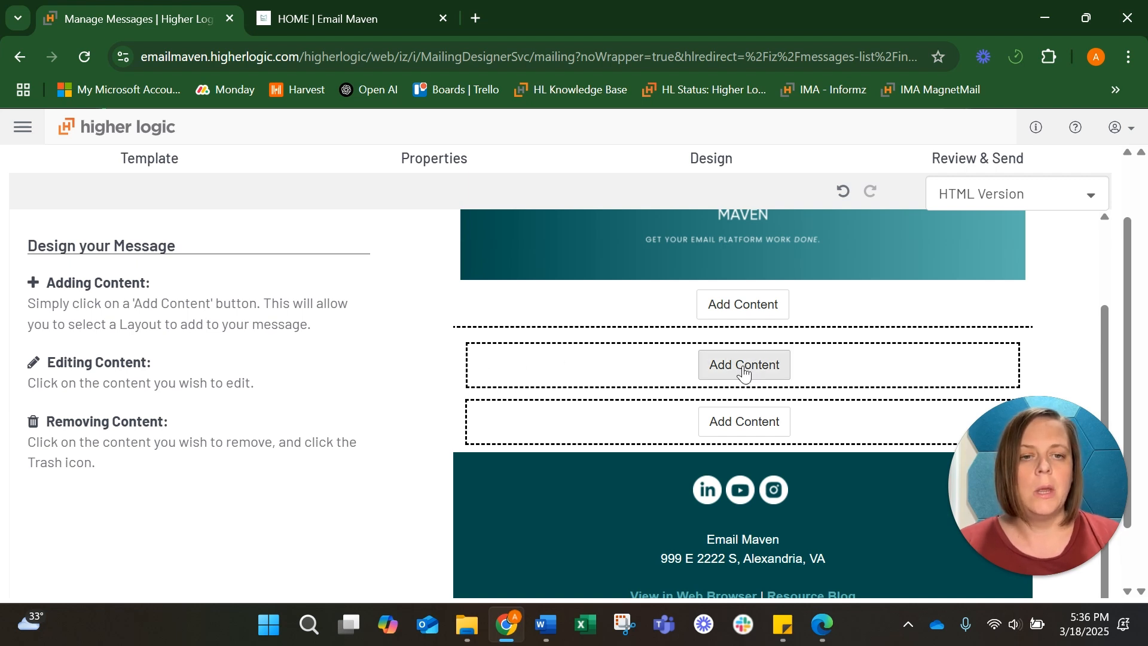
{"action": "left_click", "coordinate": [744, 366]}
{"action": "scroll", "coordinate": [745, 372], "scroll_direction": "down", "scroll_amount": 1}
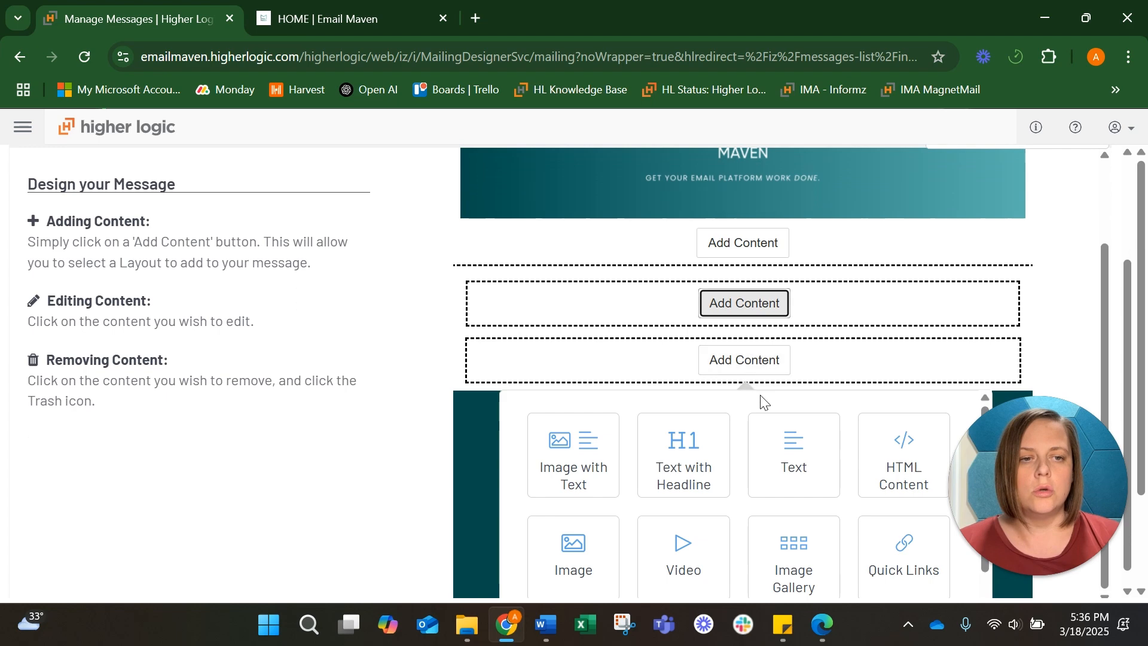
{"action": "left_click", "coordinate": [683, 431]}
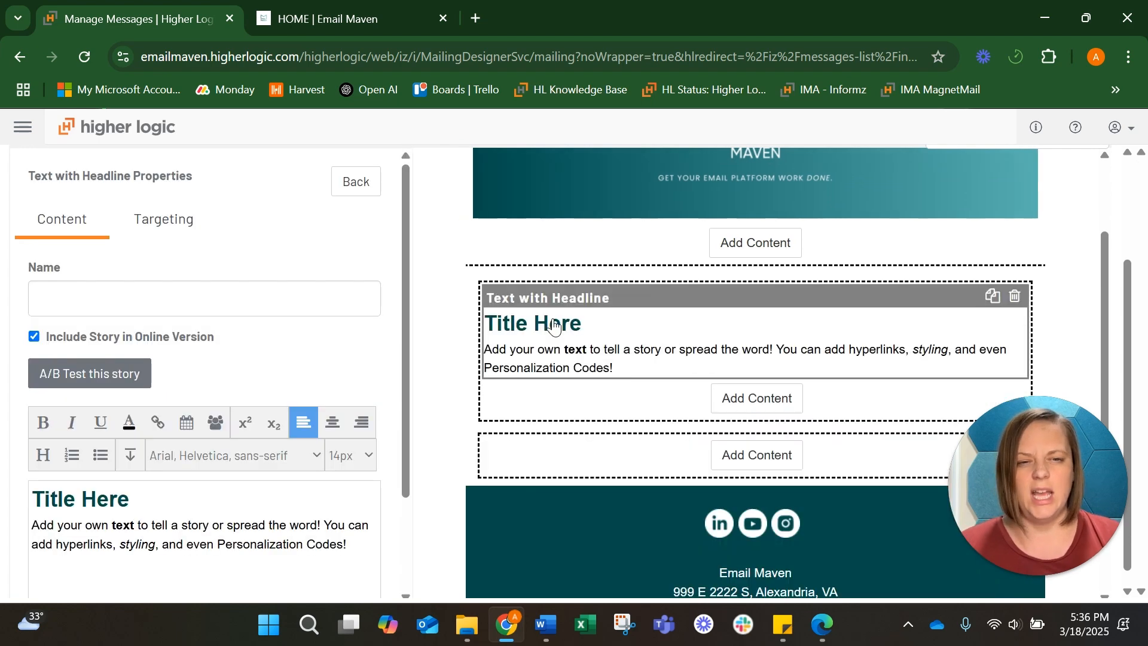
Replace the block's "Title Here" headline with How to Build Membership Campaigns, pasted from the Word document
{"action": "scroll", "coordinate": [270, 473], "scroll_direction": "down", "scroll_amount": 1}
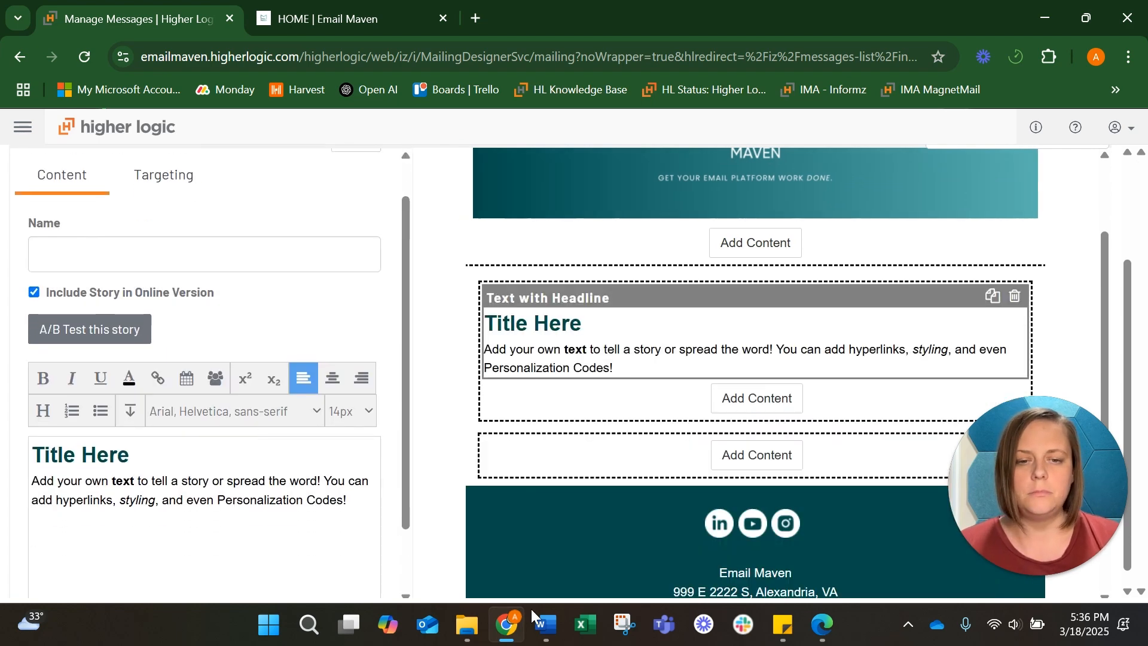
{"action": "left_click", "coordinate": [547, 626]}
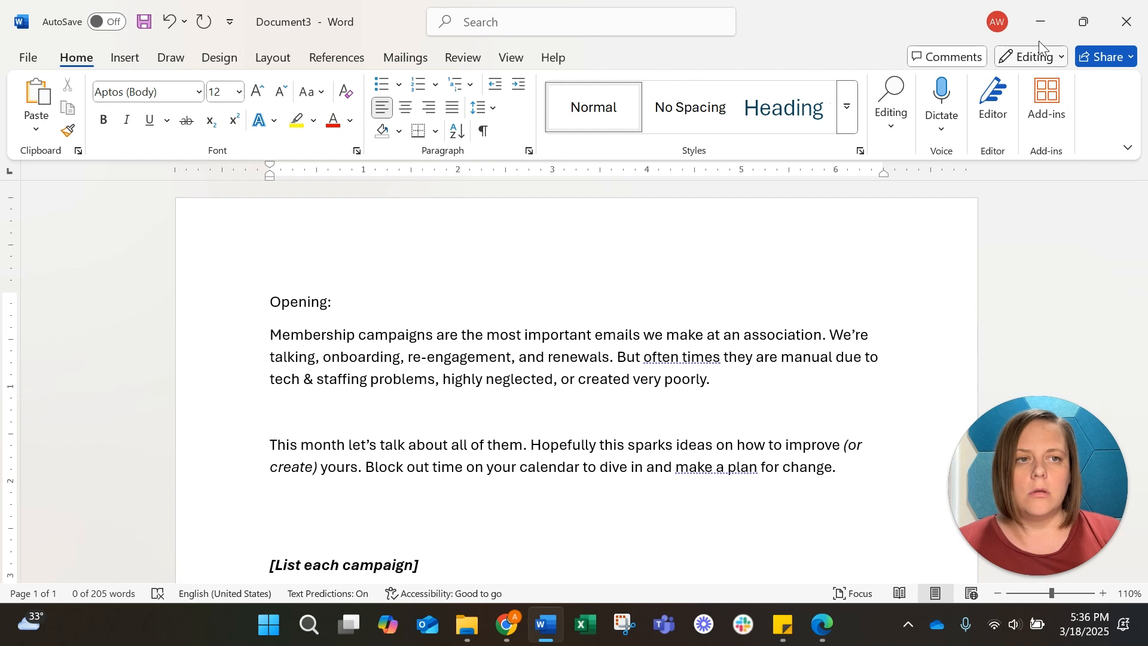
{"action": "left_click", "coordinate": [1040, 21]}
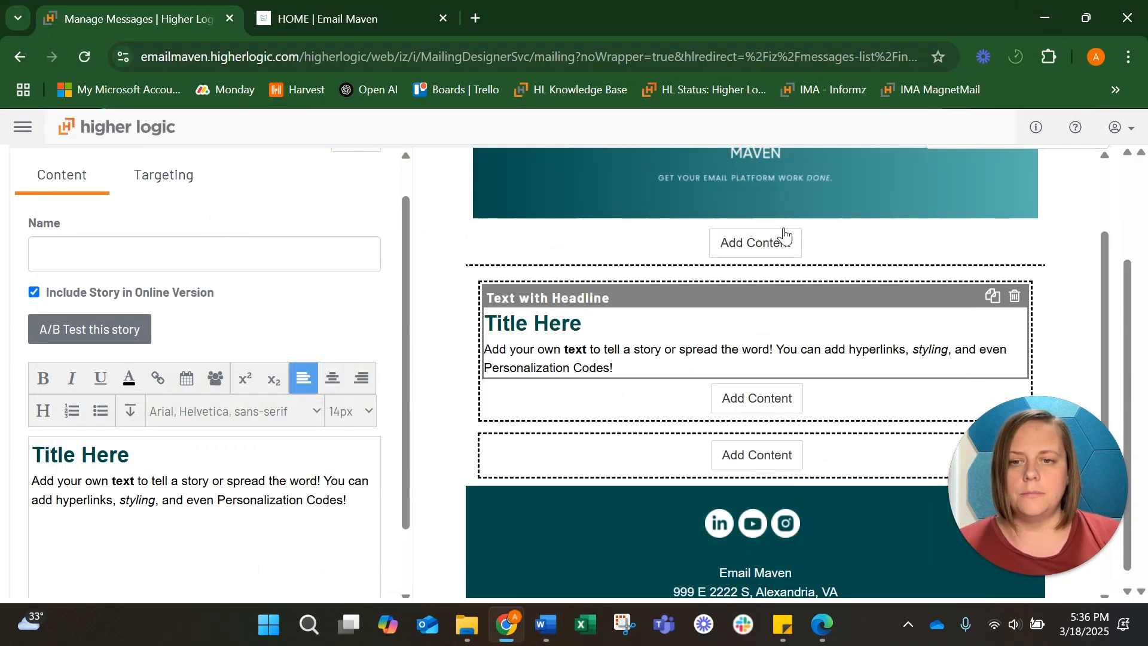
{"action": "left_click_drag", "start_coordinate": [130, 455], "coordinate": [26, 463]}
{"action": "type", "text": "How to Build Membership Campaigns"}
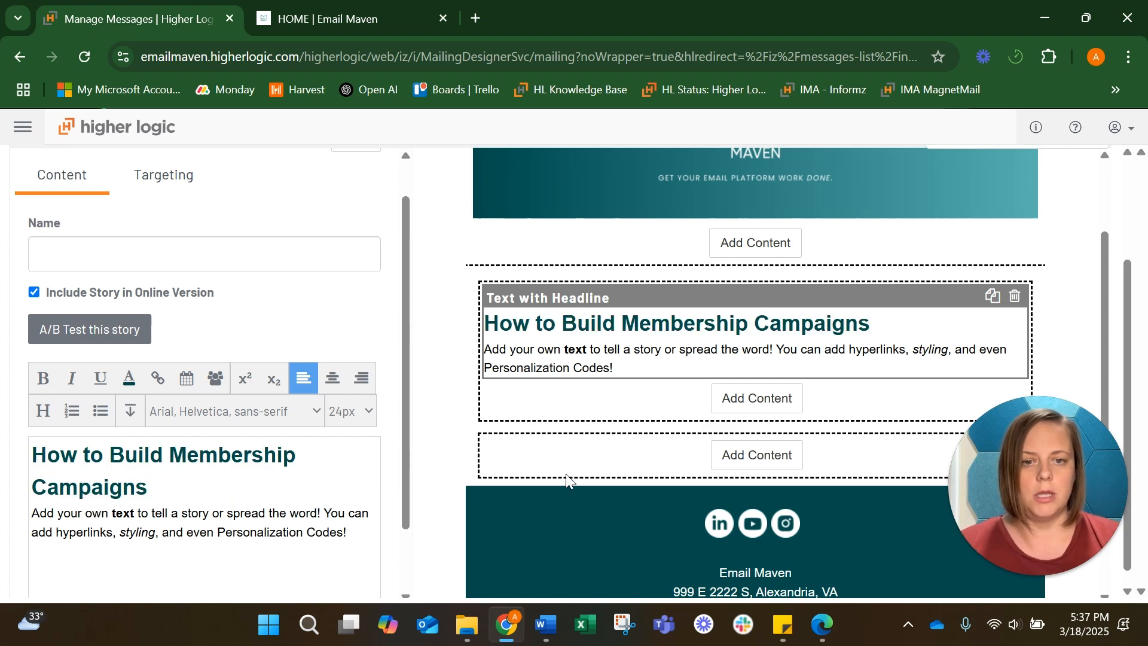
Replace the headline block's placeholder body text with the opening paragraph copied from the Word document
{"action": "left_click", "coordinate": [546, 625]}
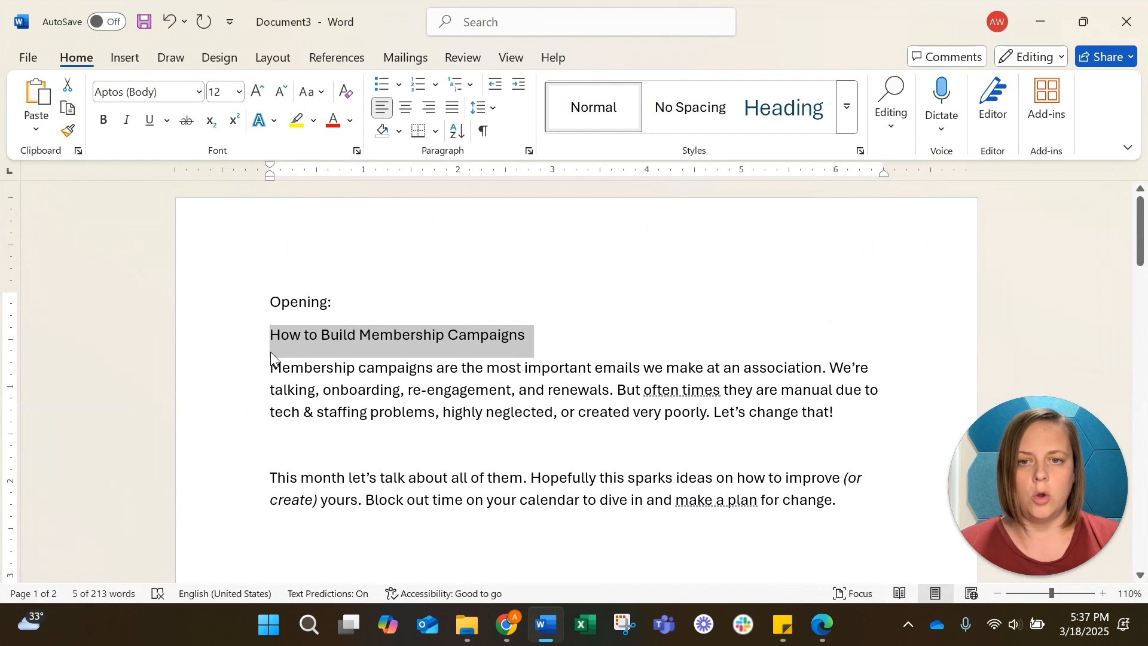
{"action": "left_click_drag", "start_coordinate": [271, 359], "coordinate": [857, 411]}
{"action": "key", "text": "ctrl+c"}
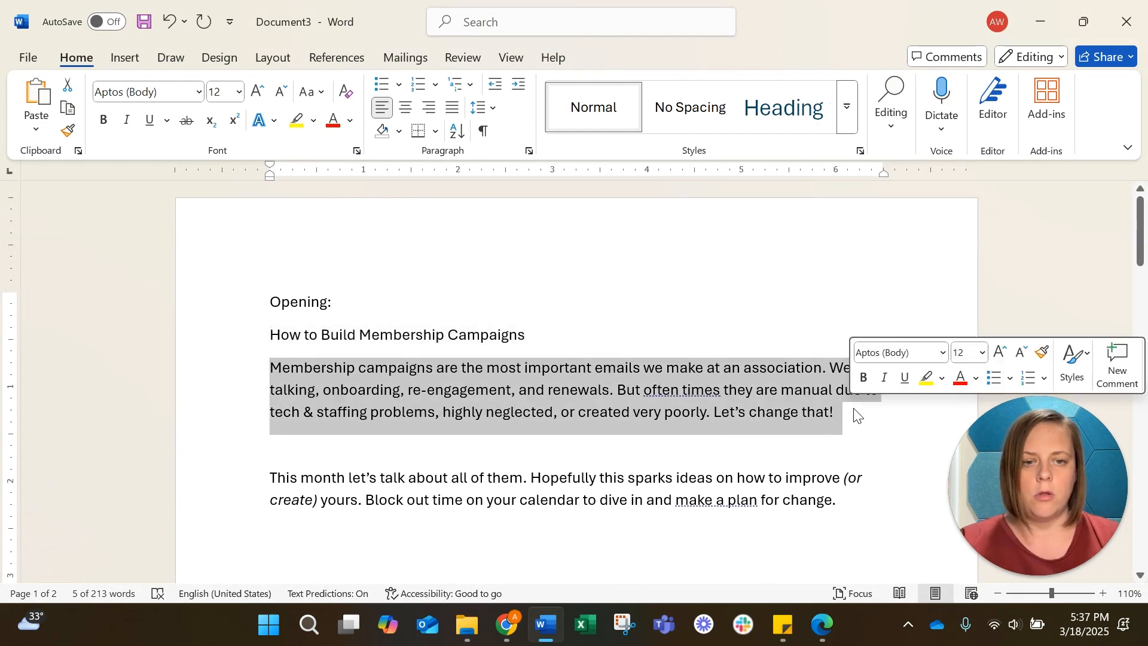
{"action": "left_click", "coordinate": [1056, 21]}
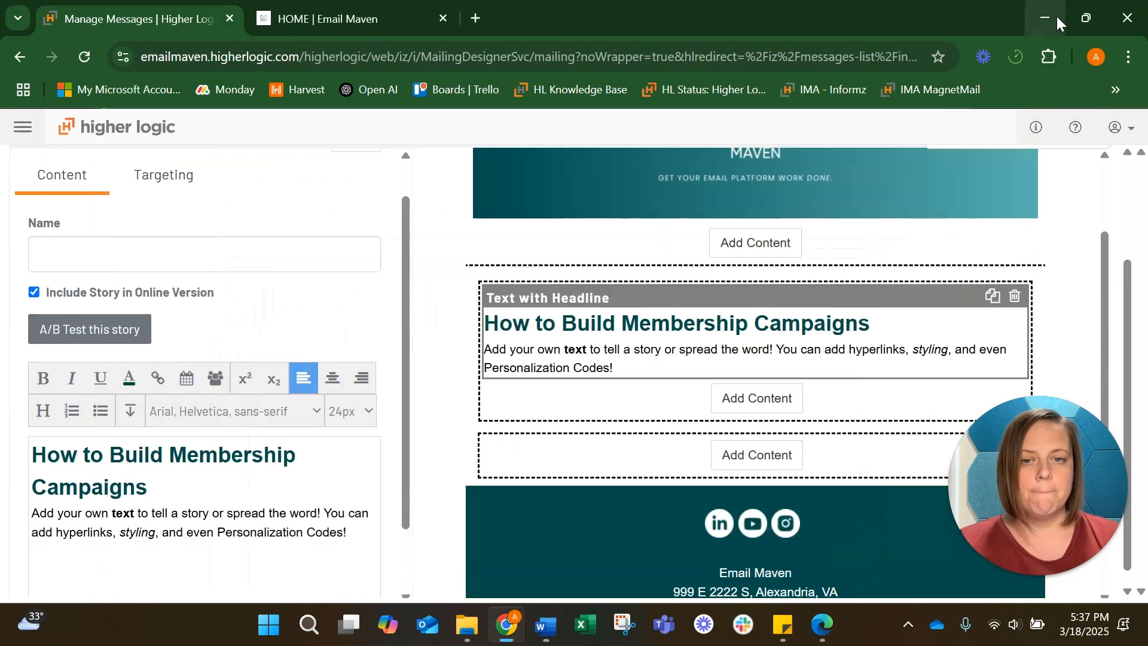
{"action": "left_click_drag", "start_coordinate": [359, 539], "coordinate": [22, 527]}
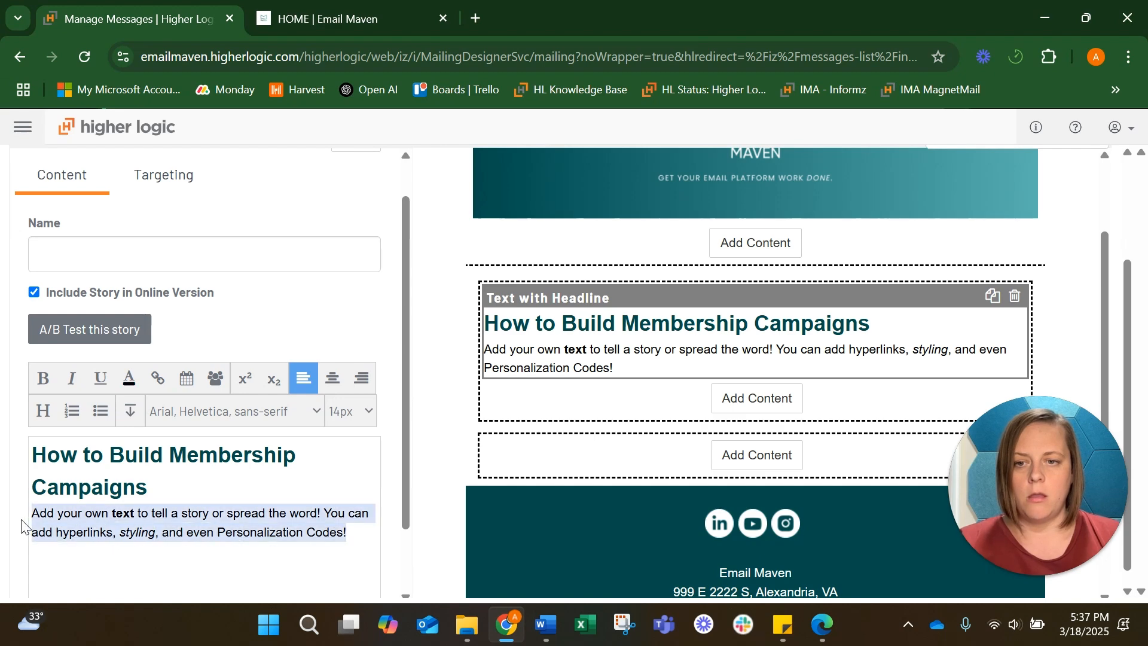
{"action": "key", "text": "ctrl+v"}
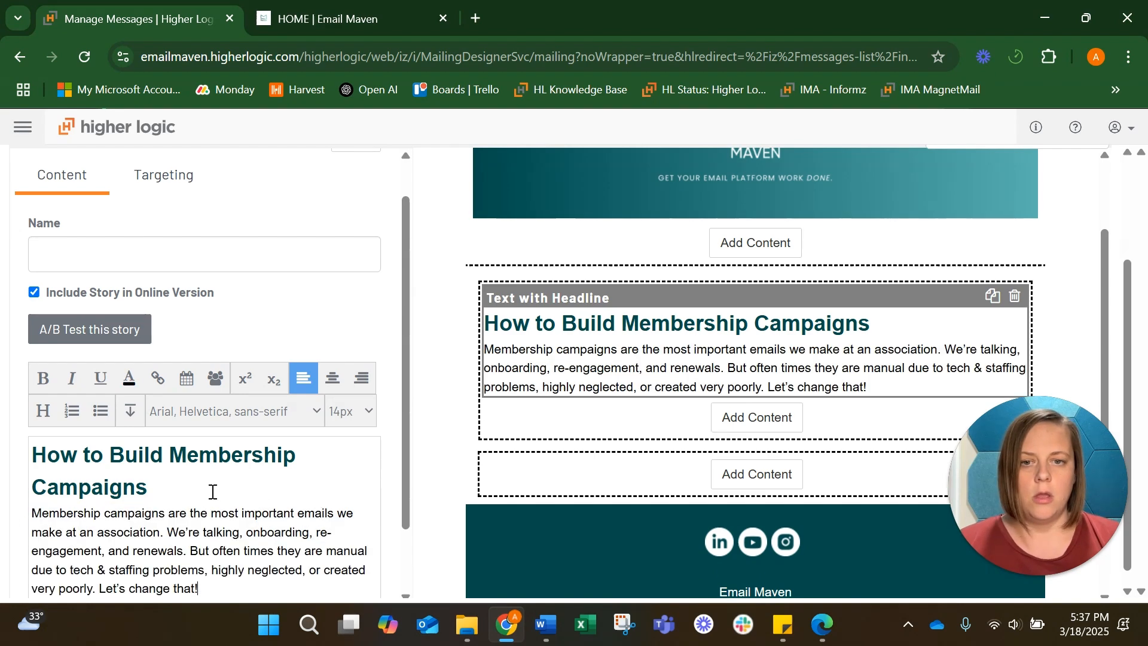
Open the text block in the expanded editor and the AI Assistant panel to view them, closing each
{"action": "scroll", "coordinate": [213, 492], "scroll_direction": "down", "scroll_amount": 1}
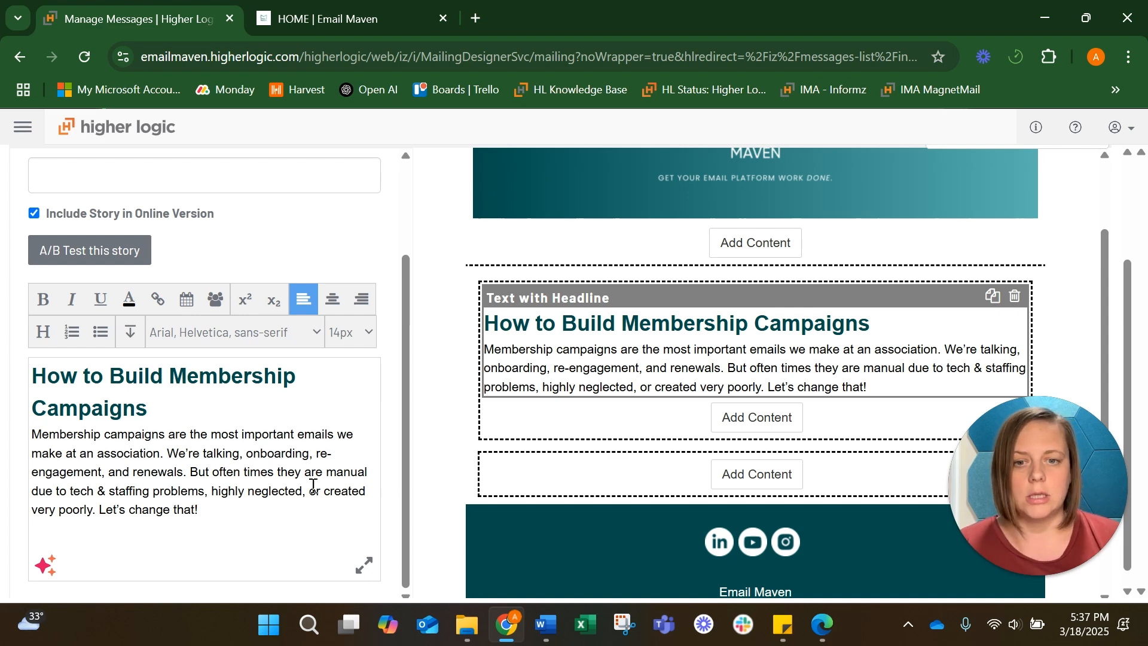
{"action": "left_click", "coordinate": [365, 567]}
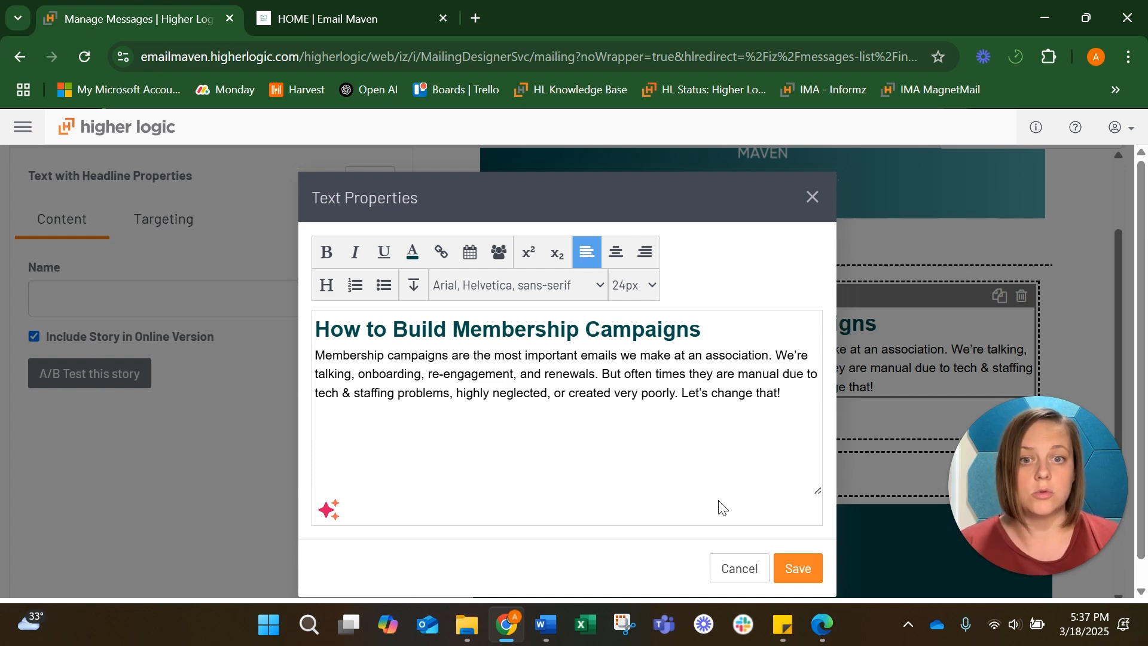
{"action": "left_click", "coordinate": [804, 569]}
{"action": "scroll", "coordinate": [245, 439], "scroll_direction": "down", "scroll_amount": 2}
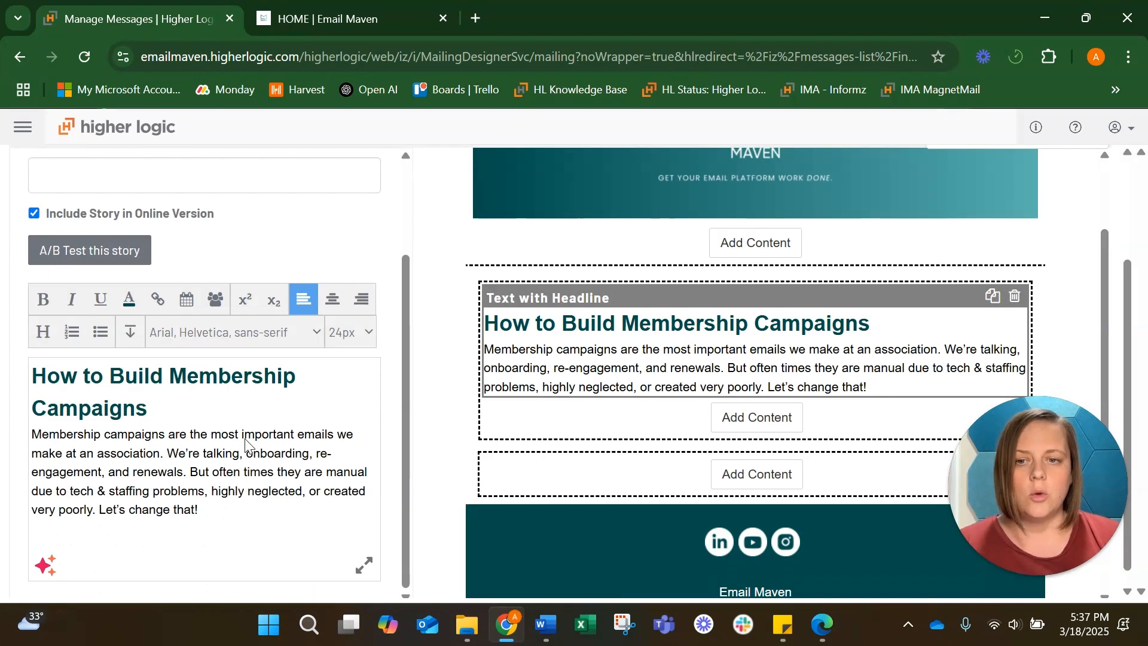
{"action": "left_click", "coordinate": [42, 565]}
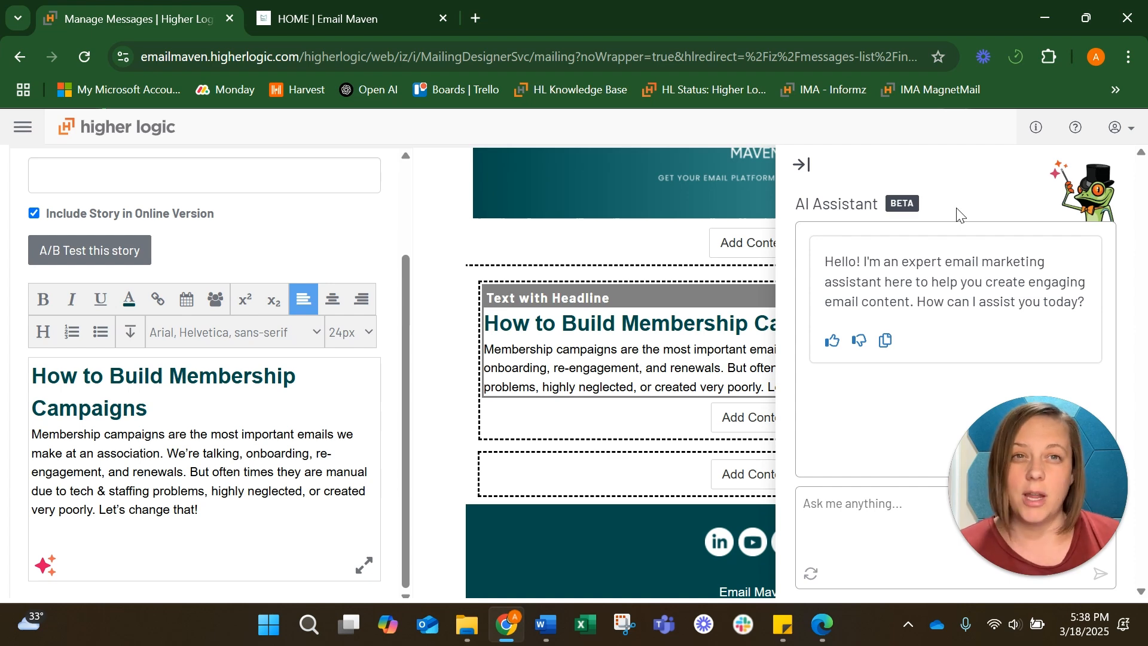
{"action": "left_click", "coordinate": [802, 165]}
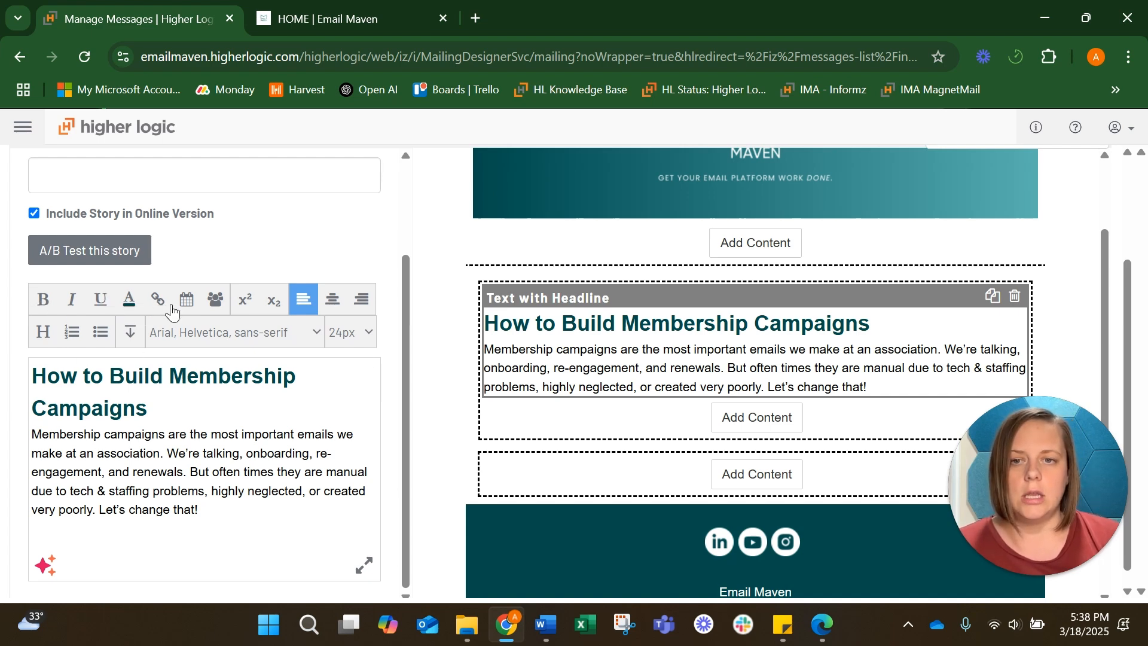
Inspect the headline's heading style and font size options in the text editor
{"action": "left_click_drag", "start_coordinate": [157, 410], "coordinate": [34, 376]}
{"action": "left_click", "coordinate": [34, 378]}
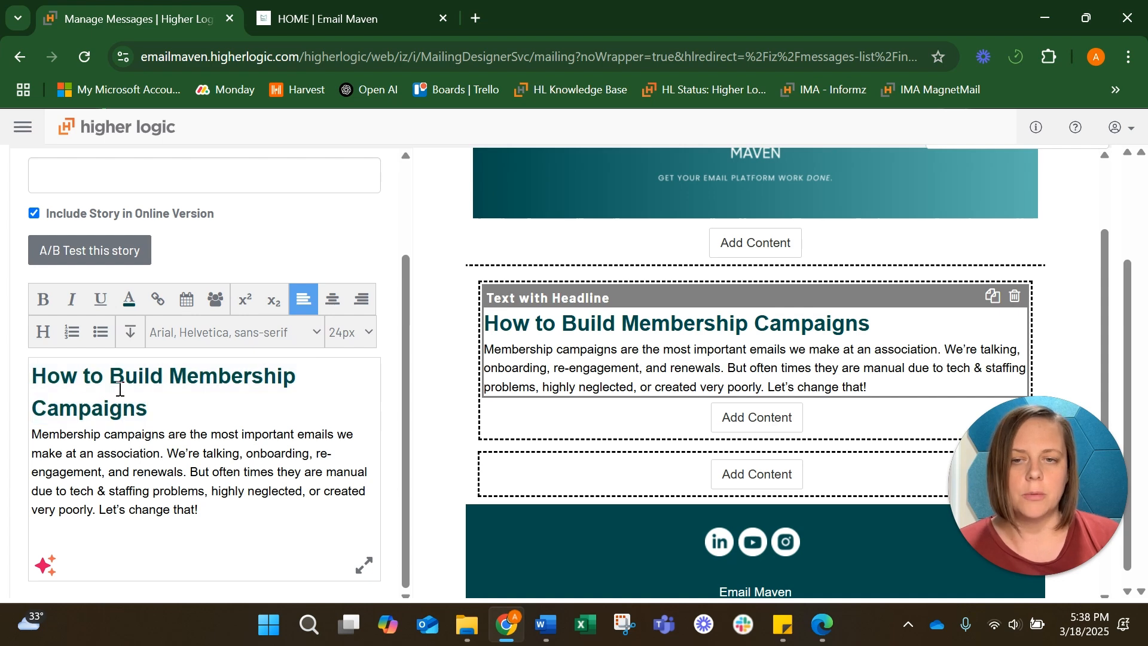
{"action": "left_click_drag", "start_coordinate": [145, 412], "coordinate": [29, 388]}
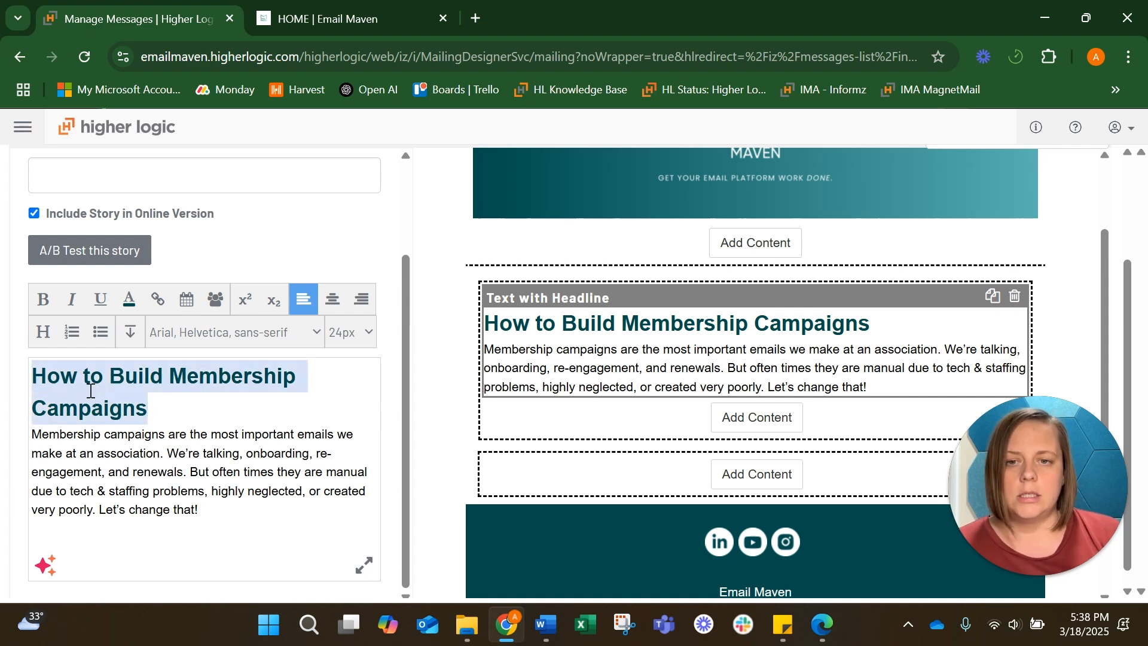
{"action": "left_click", "coordinate": [43, 335]}
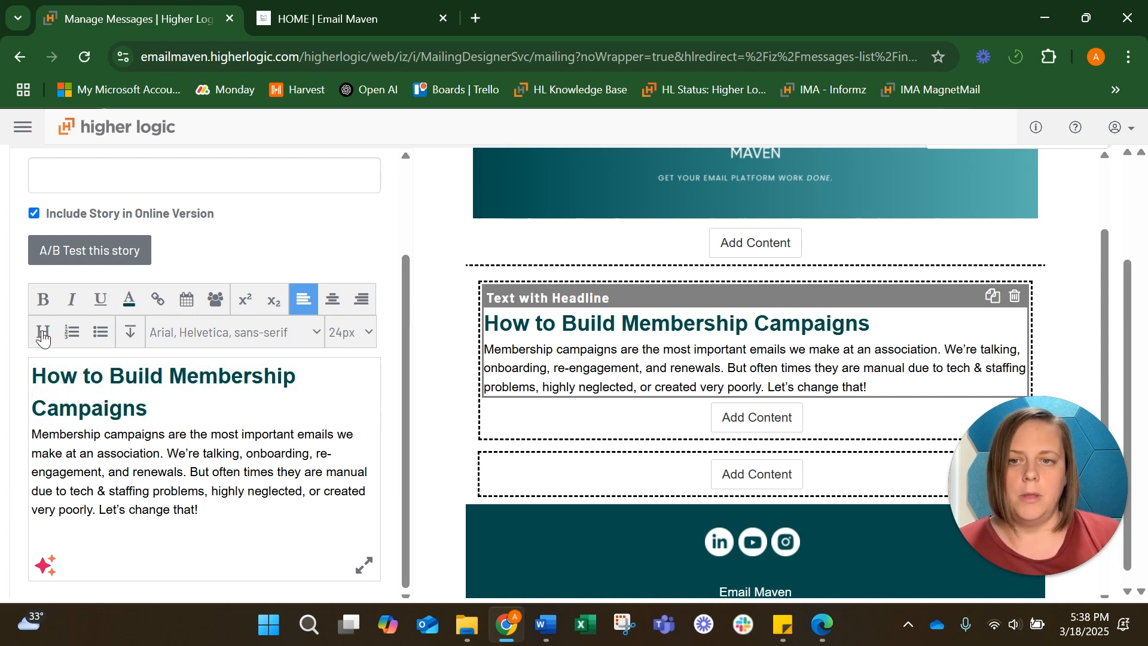
{"action": "left_click", "coordinate": [255, 319]}
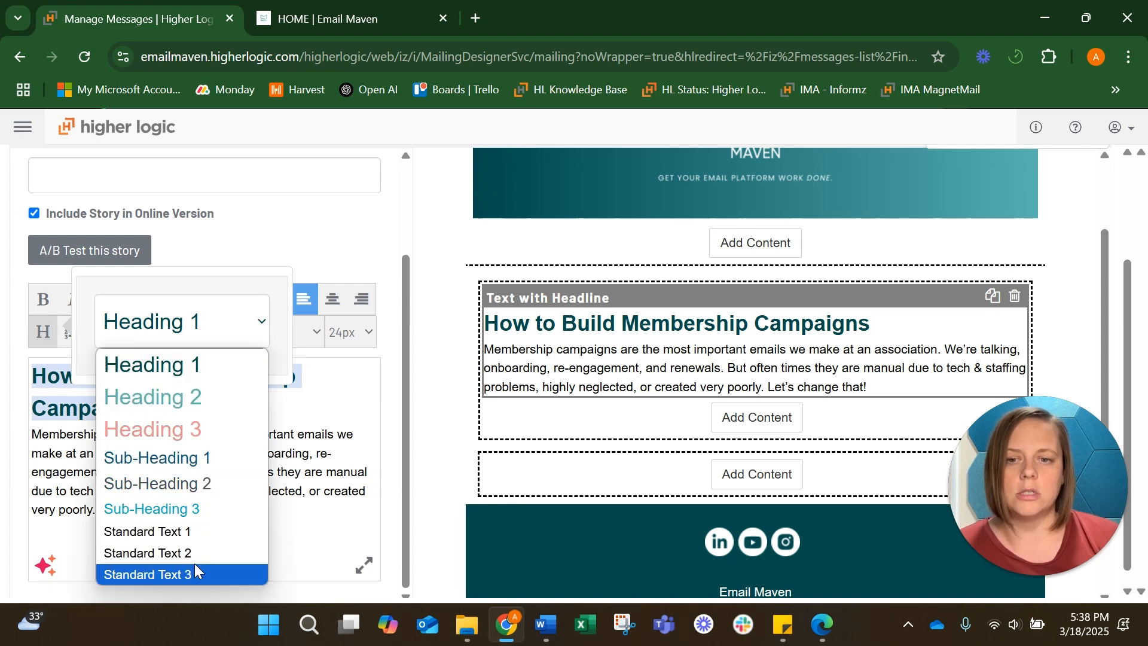
{"action": "left_click", "coordinate": [299, 442]}
{"action": "left_click", "coordinate": [314, 441]}
{"action": "left_click", "coordinate": [164, 432]}
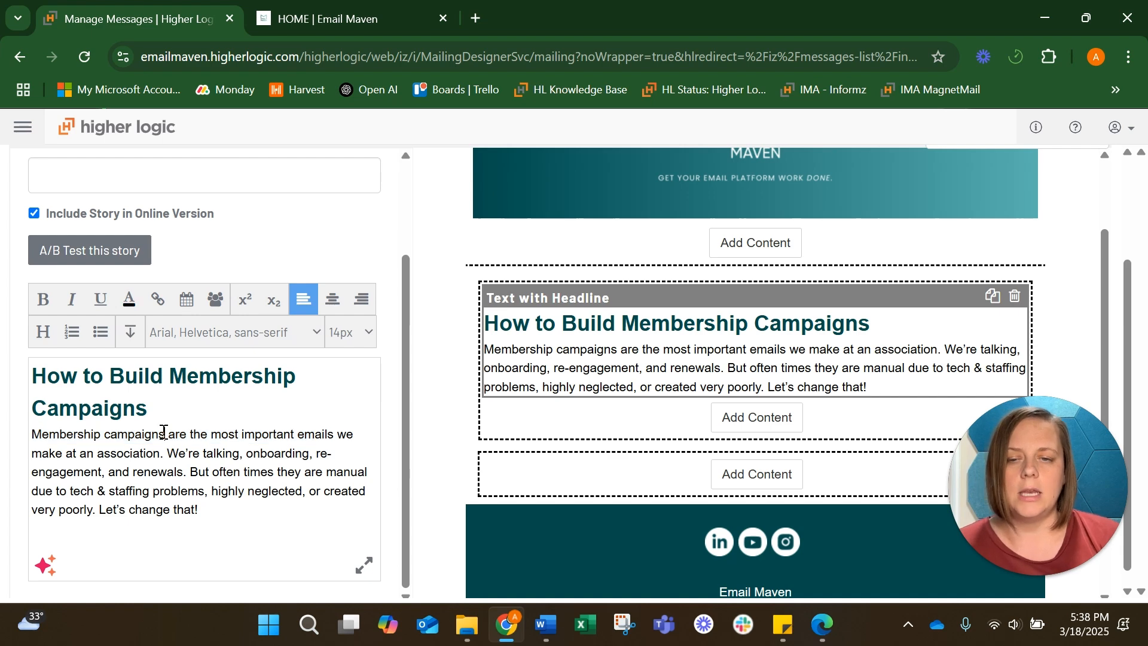
{"action": "left_click_drag", "start_coordinate": [38, 373], "coordinate": [166, 412]}
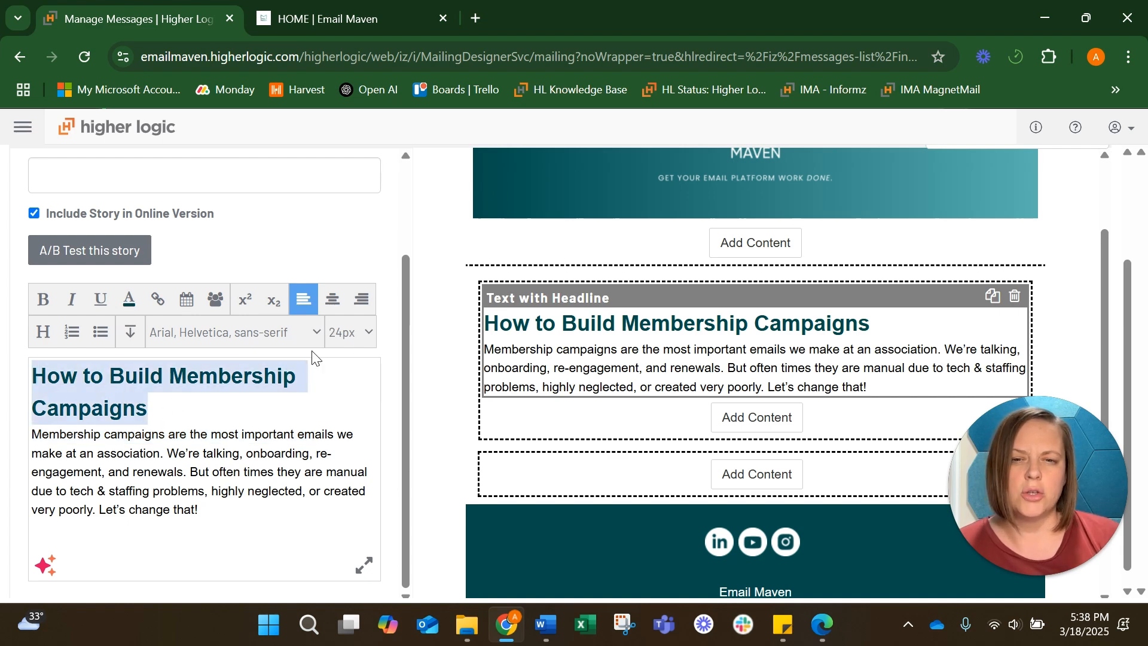
{"action": "left_click", "coordinate": [368, 333]}
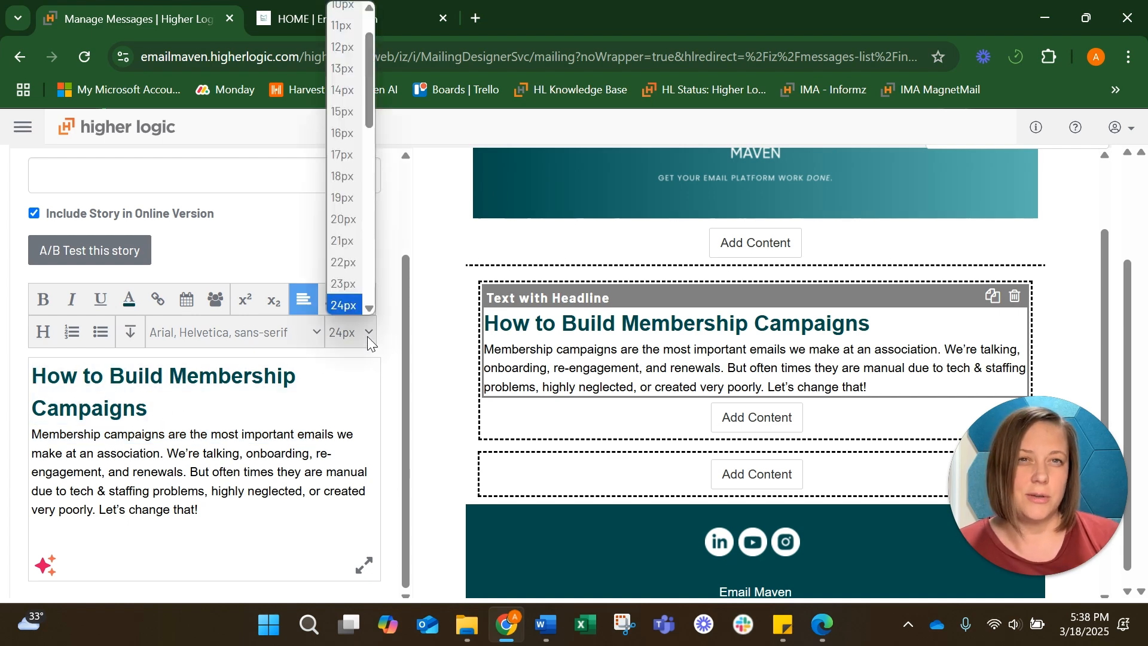
{"action": "left_click", "coordinate": [338, 392]}
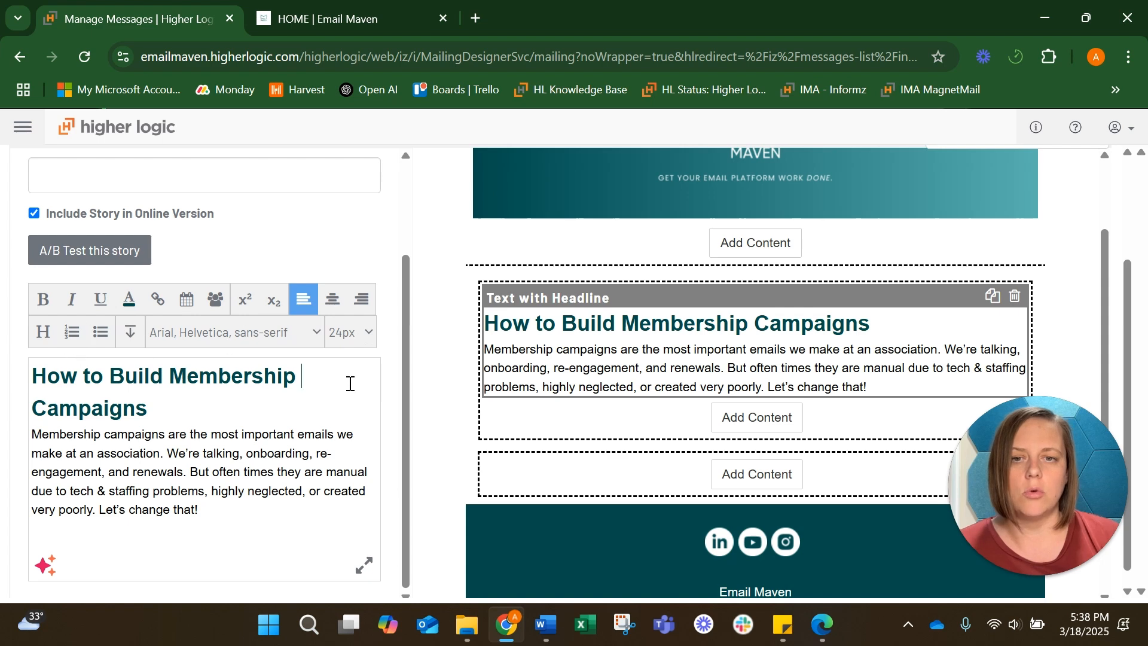
Add a 2 Column Image then Text block below the headline text block
{"action": "scroll", "coordinate": [771, 418], "scroll_direction": "down", "scroll_amount": 1}
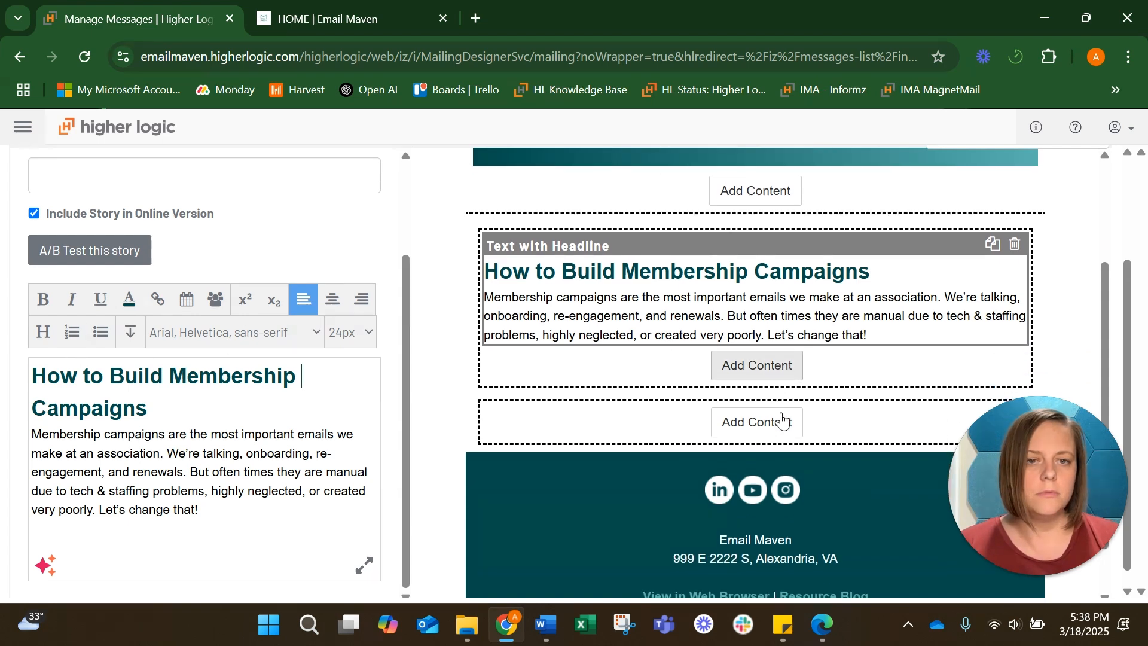
{"action": "left_click", "coordinate": [776, 421]}
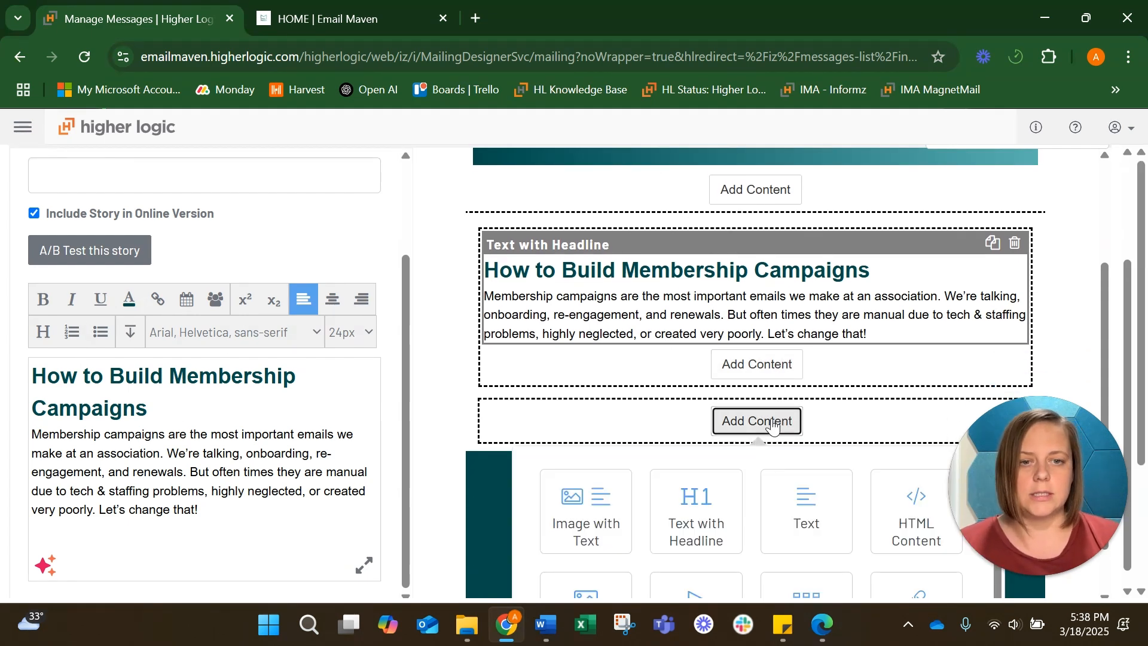
{"action": "scroll", "coordinate": [773, 426], "scroll_direction": "down", "scroll_amount": 1}
{"action": "scroll", "coordinate": [771, 521], "scroll_direction": "down", "scroll_amount": 5}
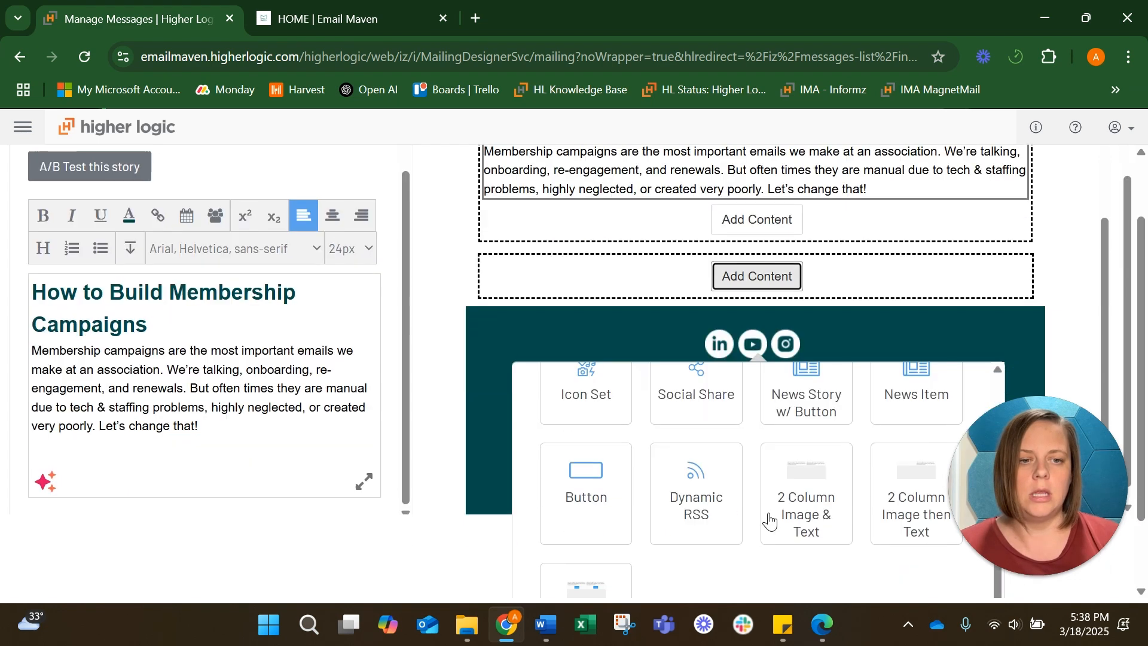
{"action": "scroll", "coordinate": [742, 514], "scroll_direction": "down", "scroll_amount": 1}
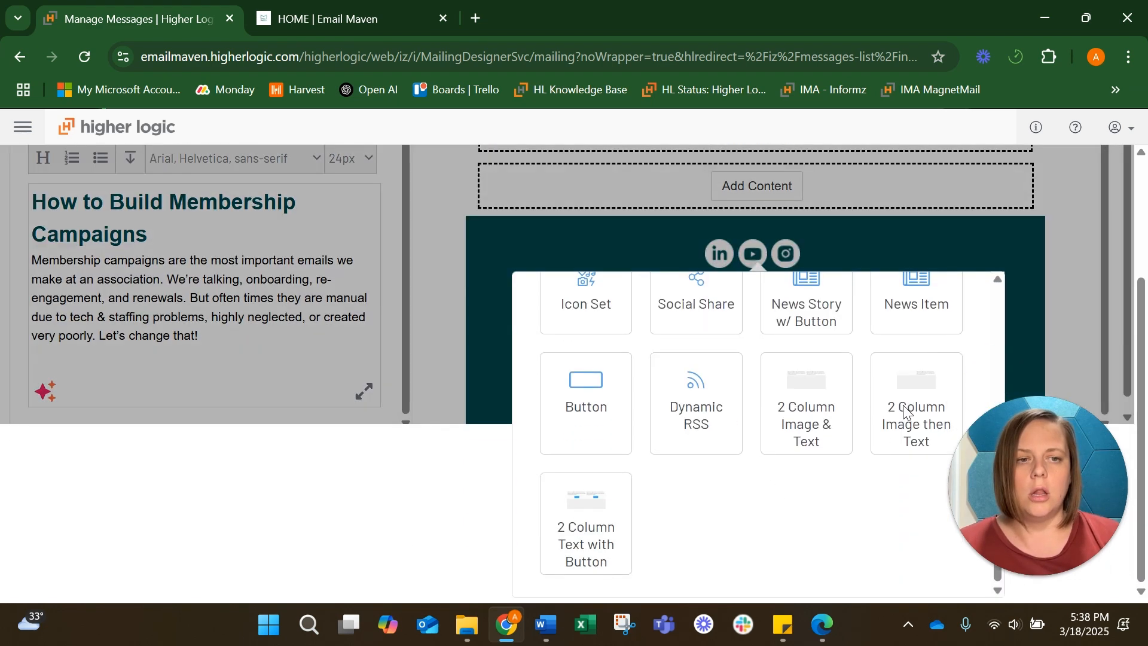
{"action": "left_click", "coordinate": [906, 412]}
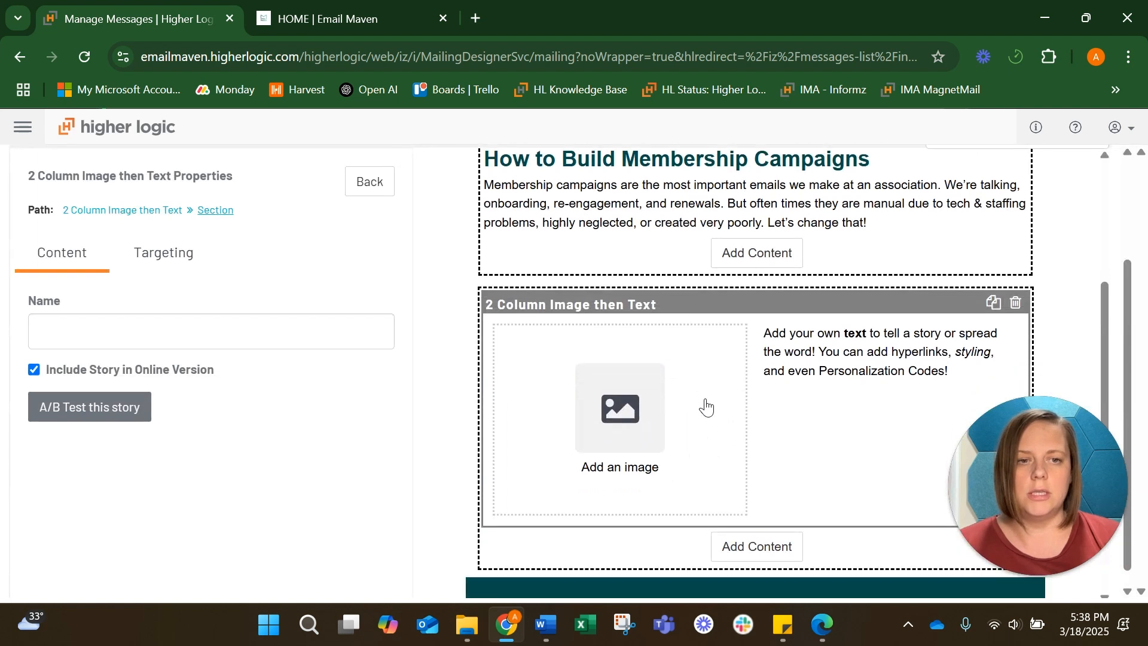
Set the new block's image to 5.png from the image library, checking the Onboarding section in the Word document
{"action": "left_click", "coordinate": [610, 413]}
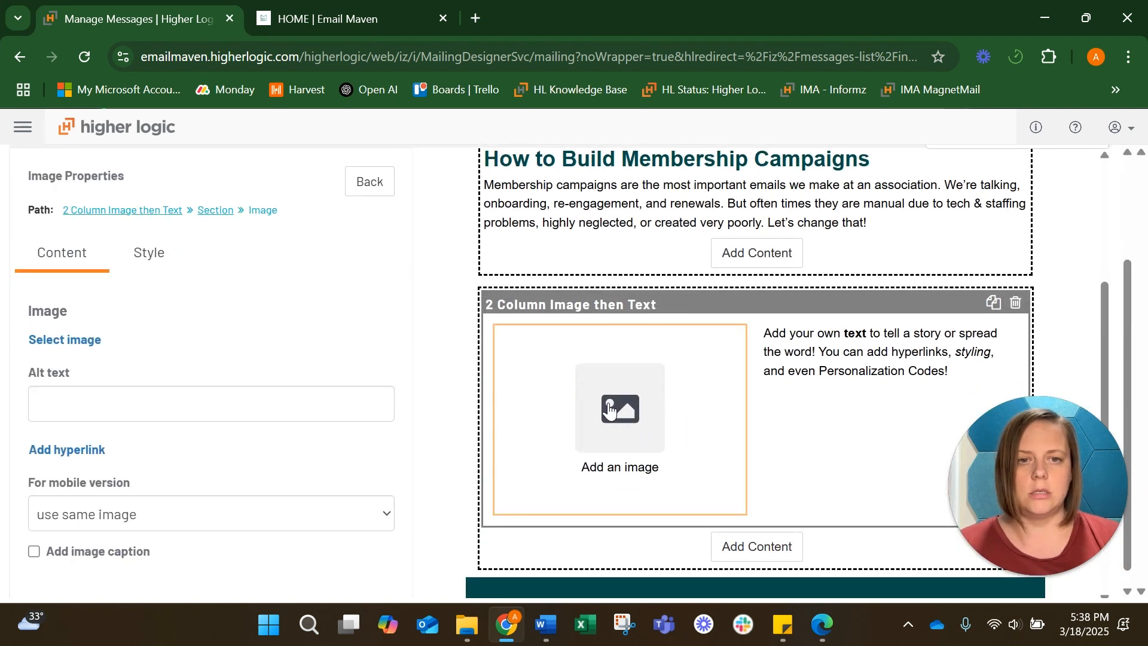
{"action": "left_click", "coordinate": [98, 342]}
{"action": "scroll", "coordinate": [454, 291], "scroll_direction": "down", "scroll_amount": 1}
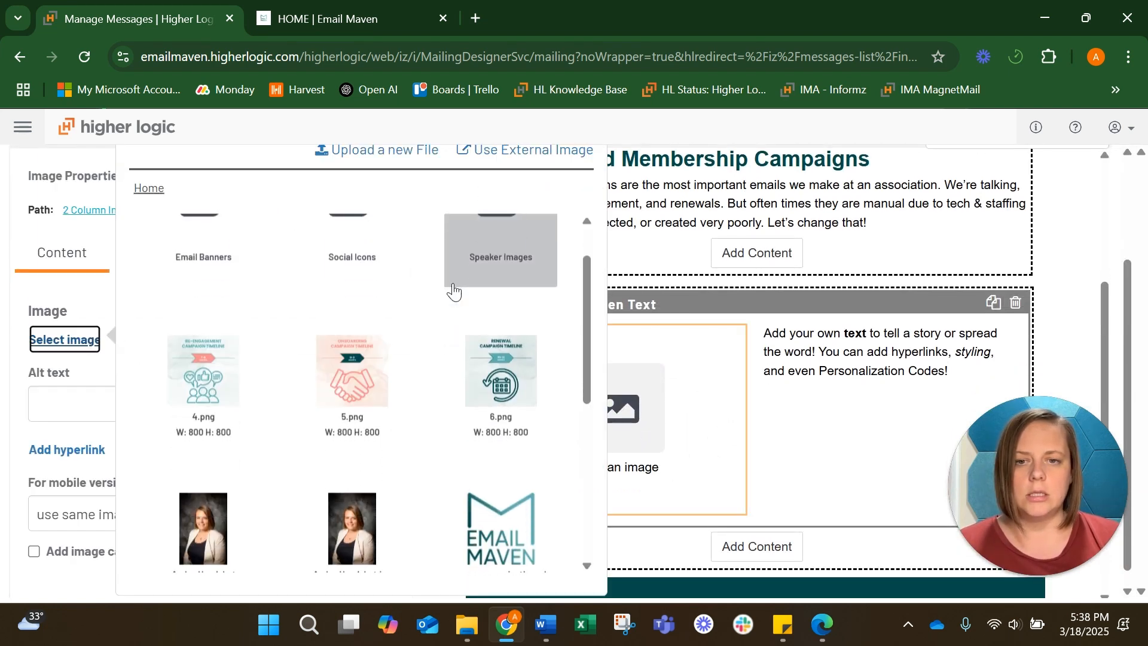
{"action": "mouse_move", "coordinate": [529, 633]}
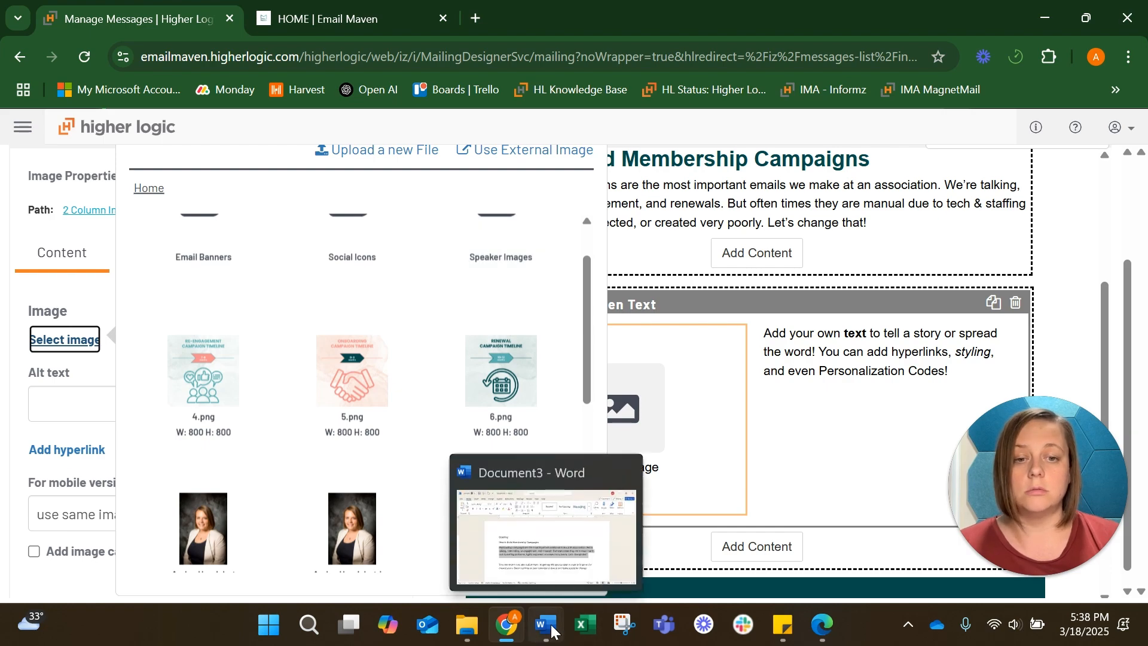
{"action": "left_click", "coordinate": [565, 520]}
{"action": "scroll", "coordinate": [519, 362], "scroll_direction": "down", "scroll_amount": 5}
{"action": "scroll", "coordinate": [519, 362], "scroll_direction": "down", "scroll_amount": 1}
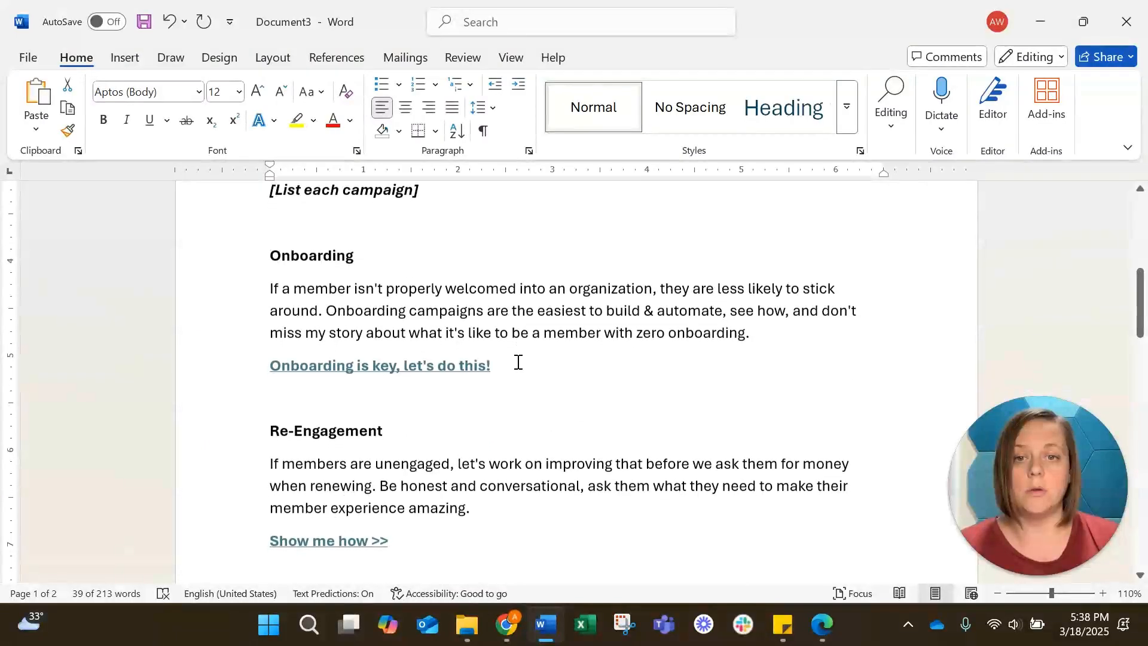
{"action": "left_click", "coordinate": [1041, 24]}
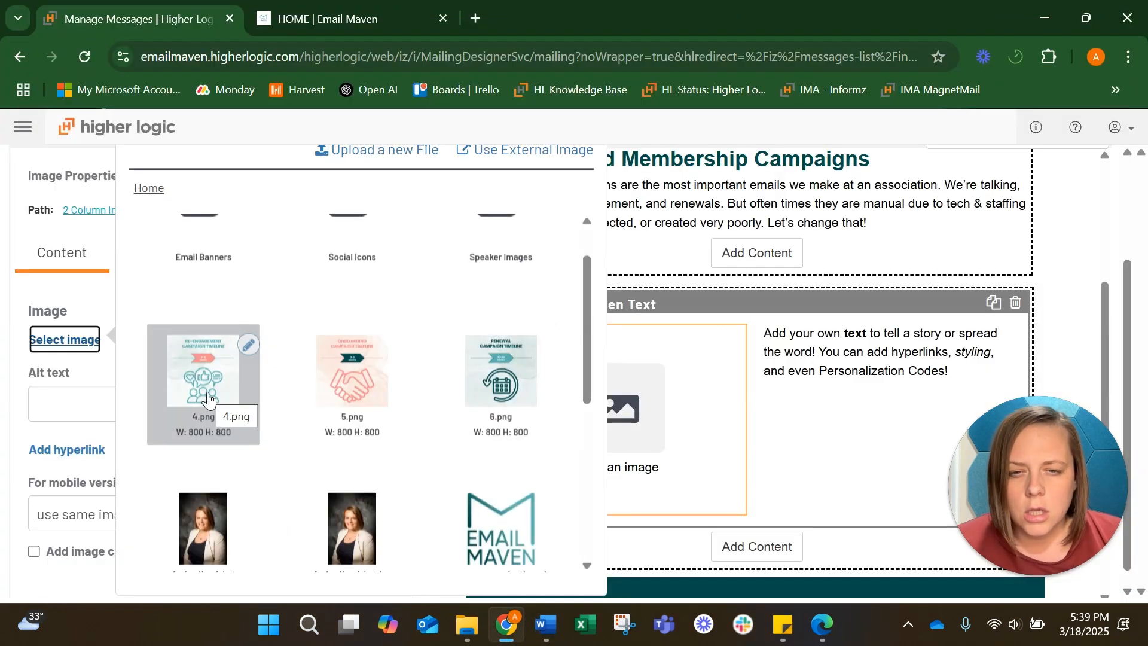
{"action": "left_click", "coordinate": [361, 383]}
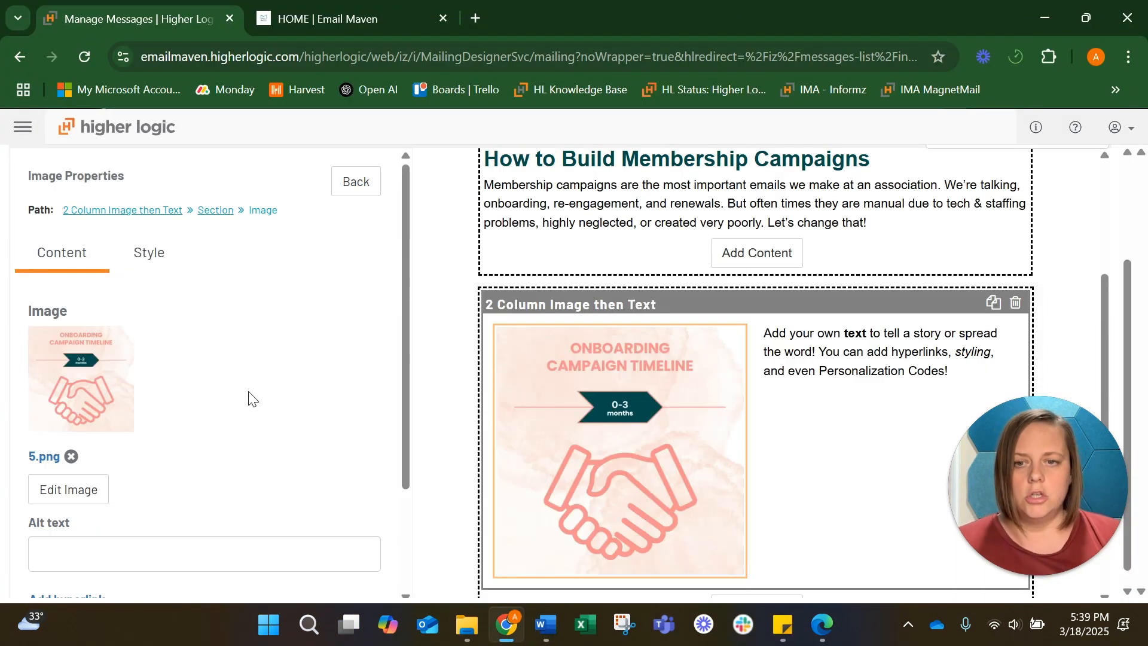
Set the image's alt text to Onboarding Campaign Timeline
{"action": "scroll", "coordinate": [249, 397], "scroll_direction": "down", "scroll_amount": 2}
{"action": "left_click", "coordinate": [167, 423]}
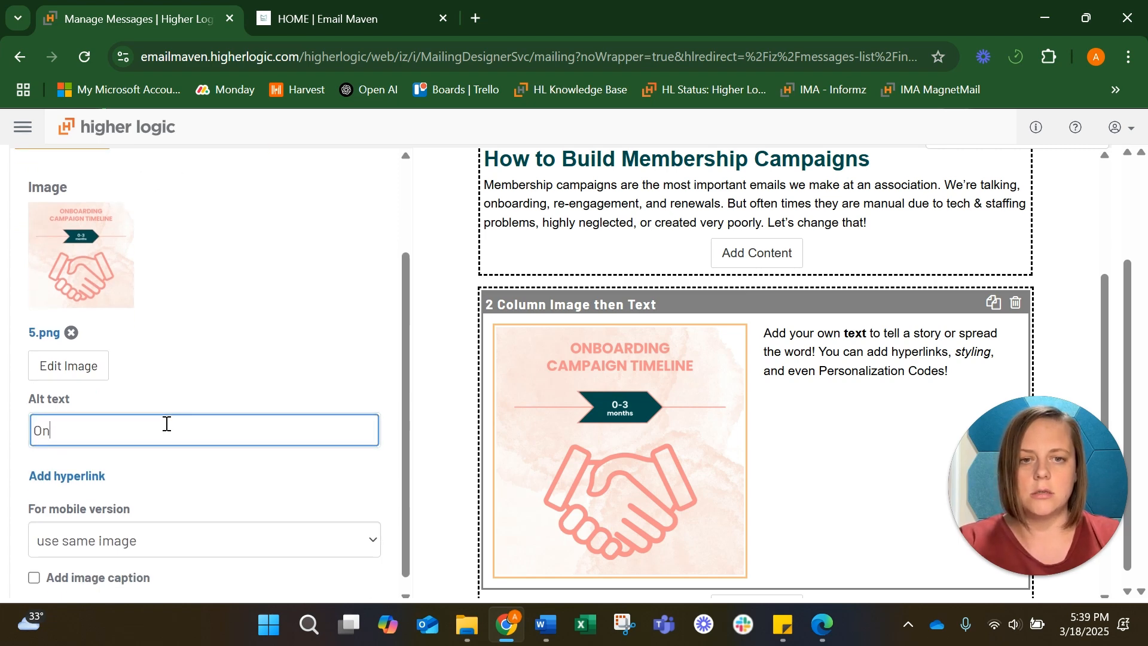
{"action": "type", "text": "Onboarding Campi"}
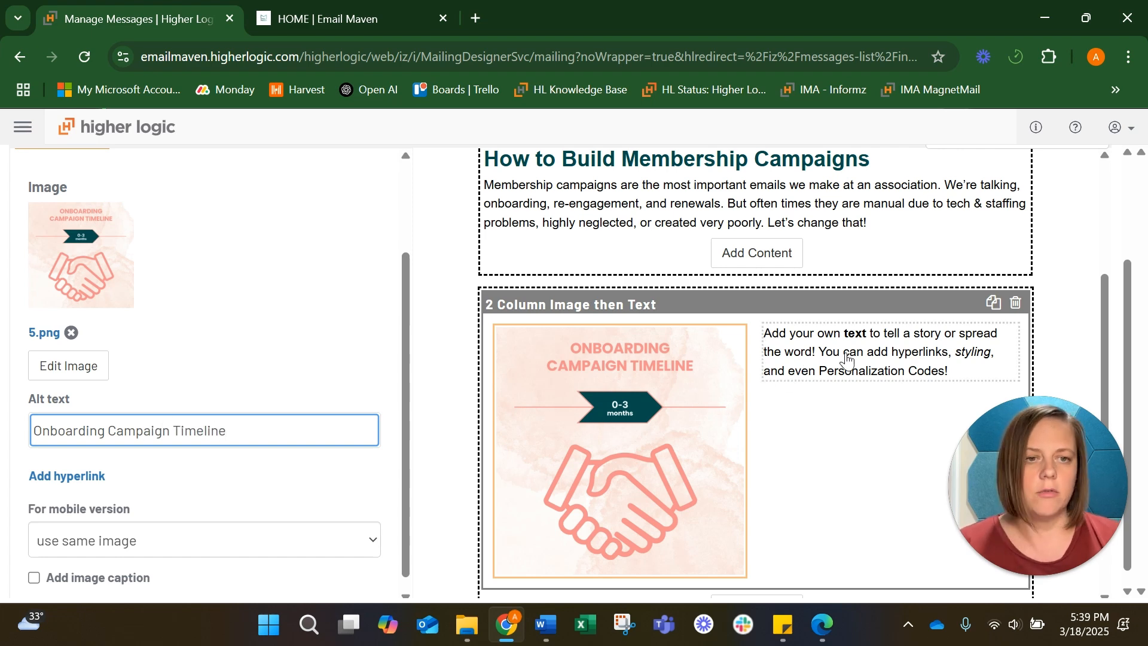
Copy the Onboarding paragraph and its link line from the Word document and paste them over the new block's placeholder text
{"action": "left_click", "coordinate": [783, 379]}
{"action": "left_click", "coordinate": [547, 625]}
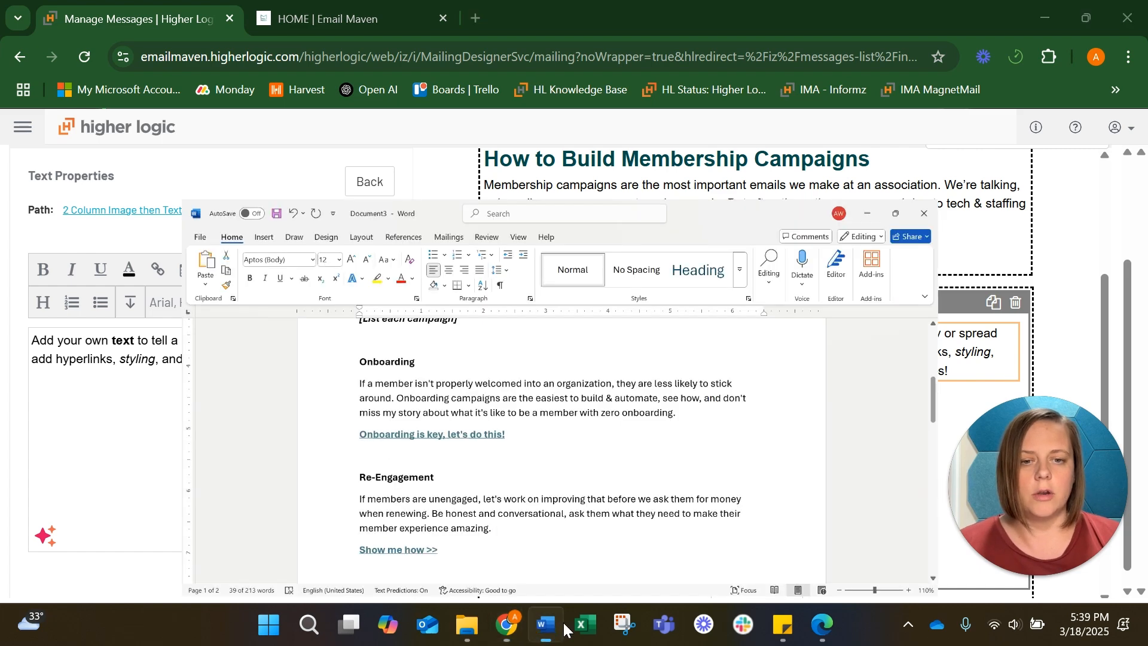
{"action": "left_click_drag", "start_coordinate": [268, 280], "coordinate": [574, 358]}
{"action": "key", "text": "ctrl+c"}
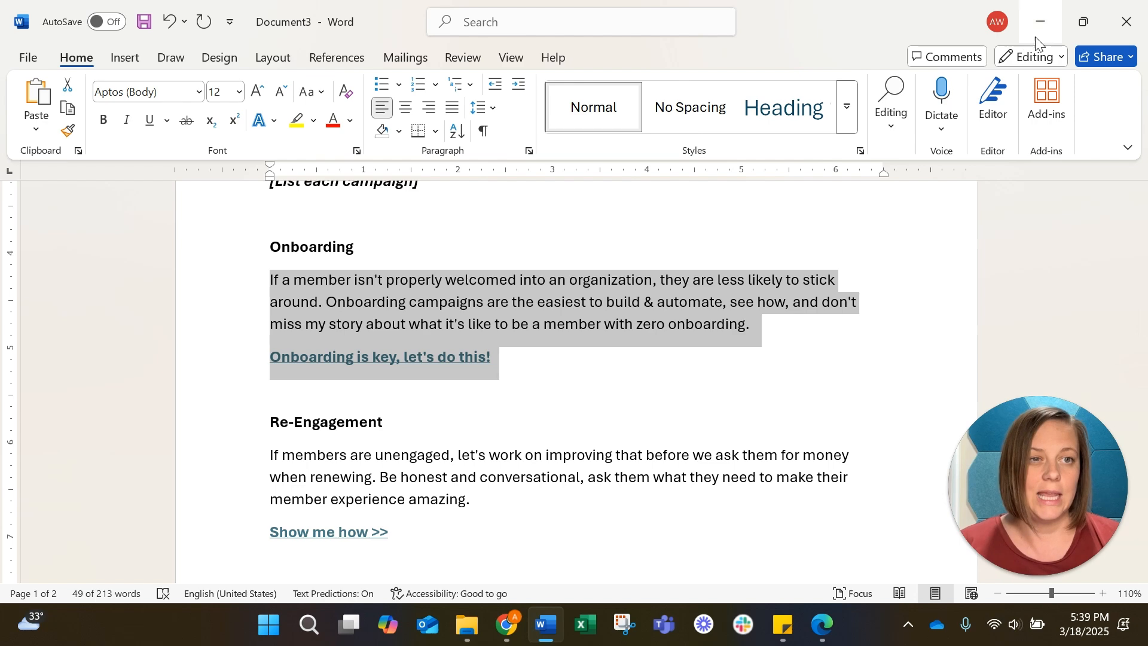
{"action": "left_click", "coordinate": [1051, 24]}
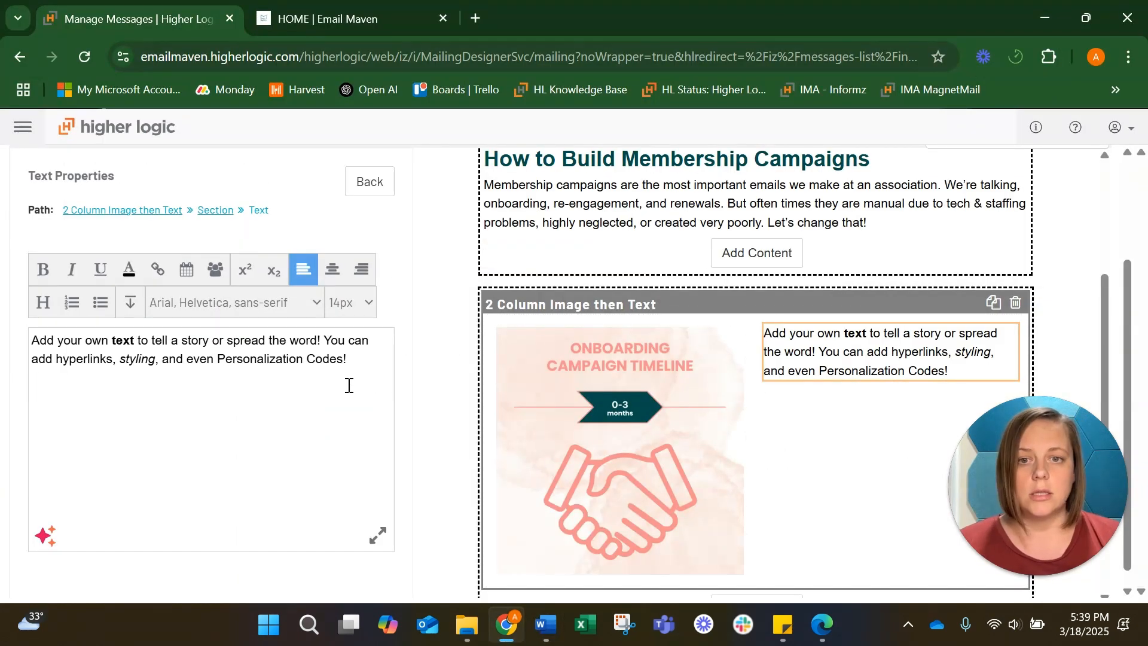
{"action": "left_click_drag", "start_coordinate": [376, 378], "coordinate": [62, 351]}
{"action": "left_click", "coordinate": [44, 345]}
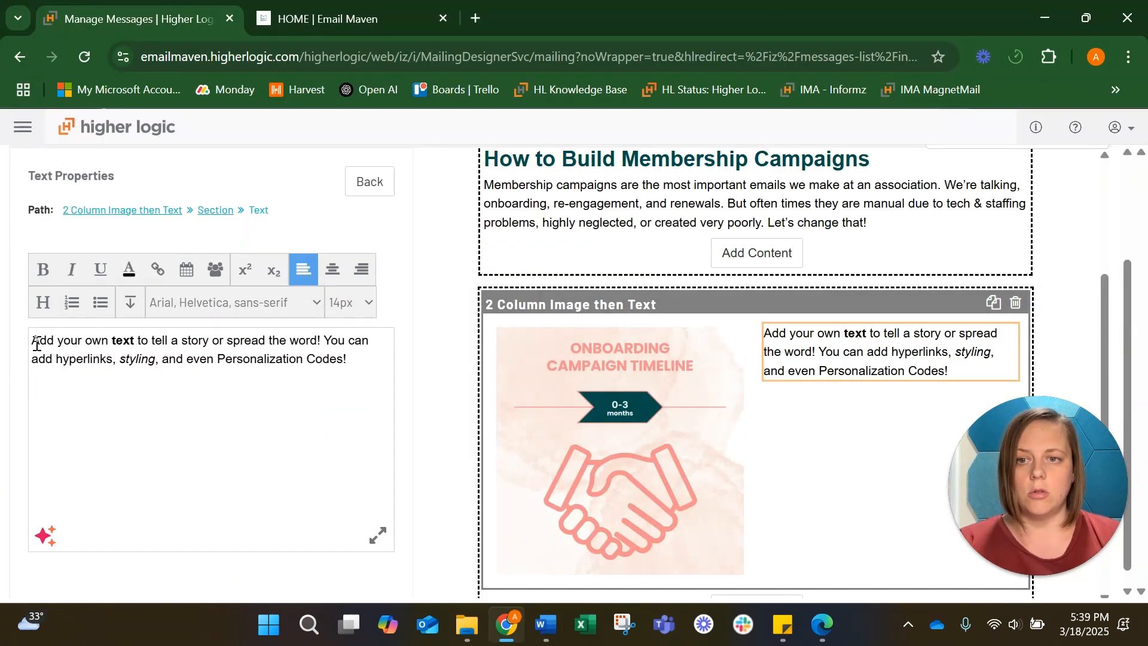
{"action": "key", "text": "ctrl+a"}
{"action": "key", "text": "ctrl+v"}
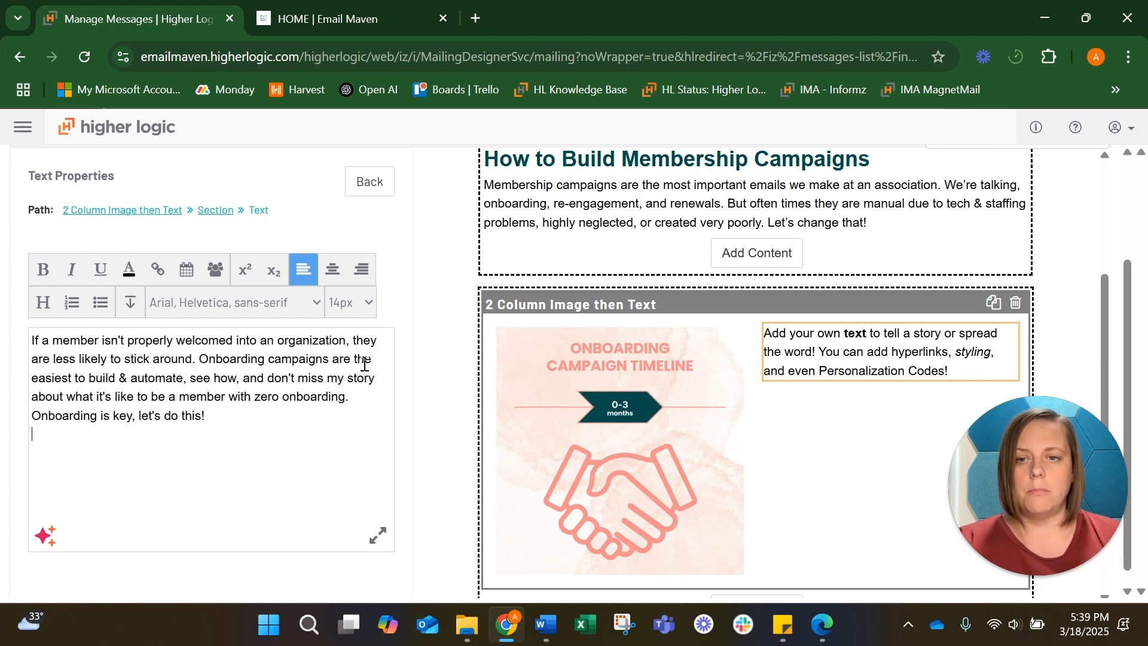
Insert a blank line before the "Onboarding is key, let's do this!" line in the block's text
{"action": "left_click_drag", "start_coordinate": [231, 417], "coordinate": [29, 421]}
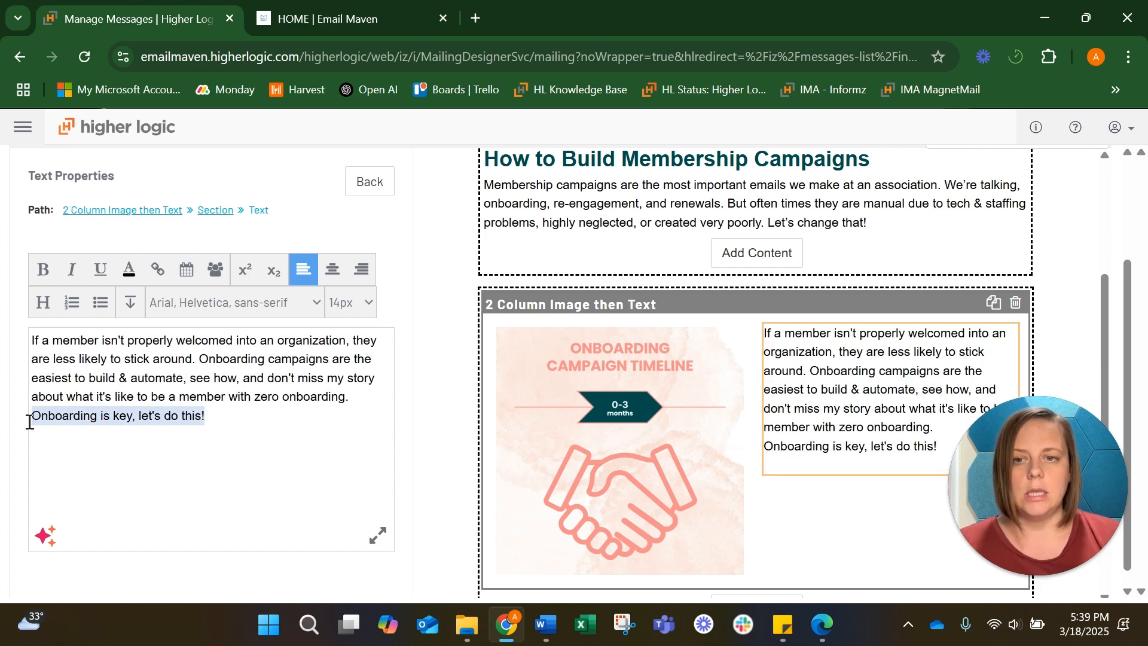
{"action": "left_click", "coordinate": [29, 426]}
{"action": "key", "text": "Return"}
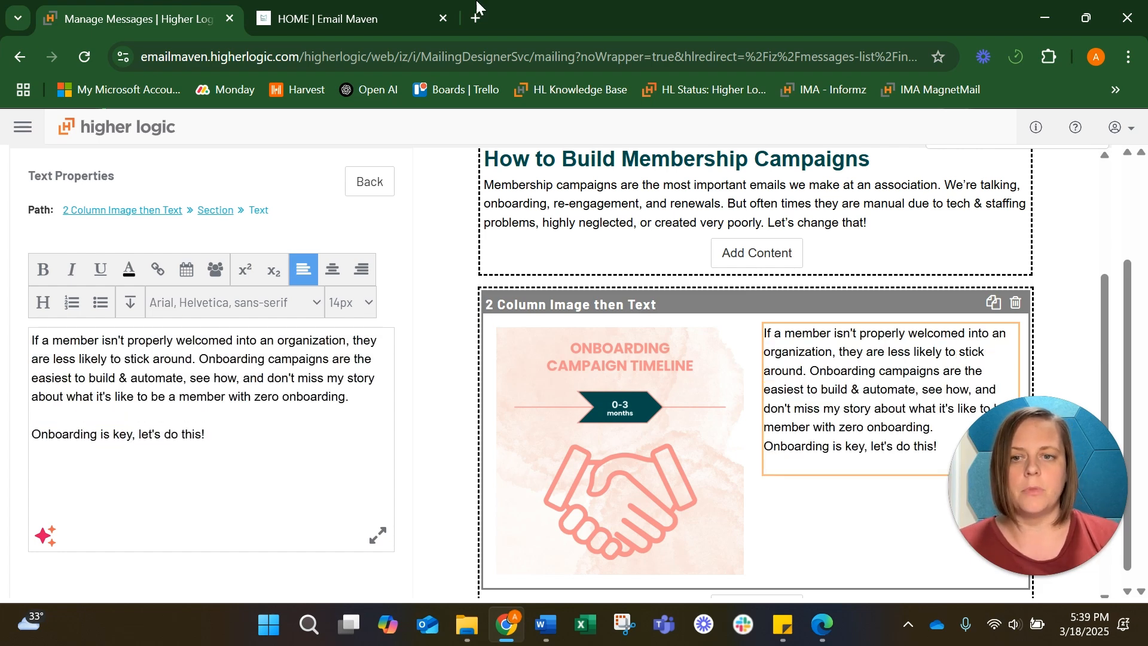
Copy the Onboarding Campaigns post URL from the Email Maven site and hyperlink "Onboarding is key, let's do this!" to it
{"action": "left_click", "coordinate": [376, 7]}
{"action": "left_click", "coordinate": [926, 170]}
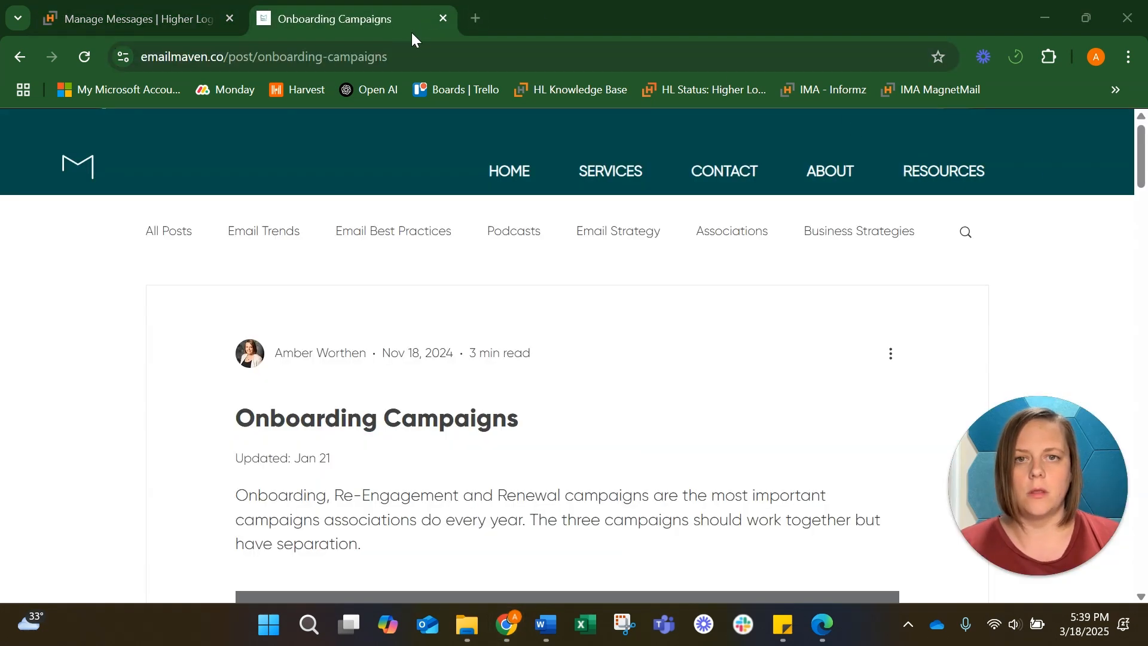
{"action": "left_click", "coordinate": [412, 57]}
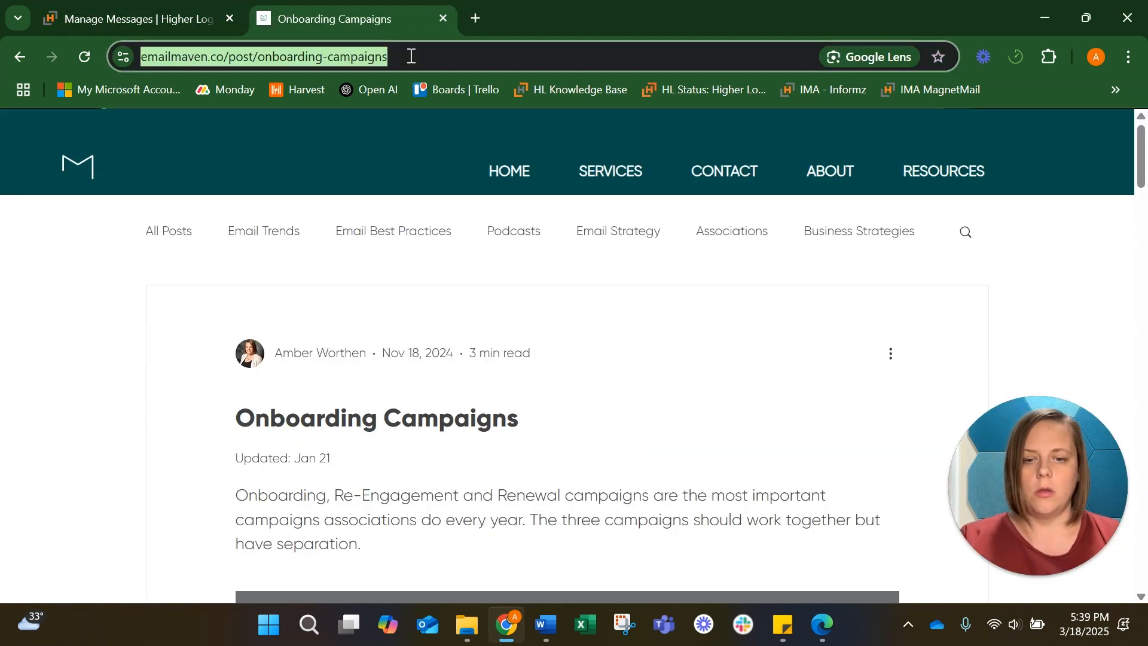
{"action": "left_click", "coordinate": [107, 9]}
{"action": "left_click_drag", "start_coordinate": [220, 435], "coordinate": [27, 442]}
{"action": "left_click", "coordinate": [158, 269]}
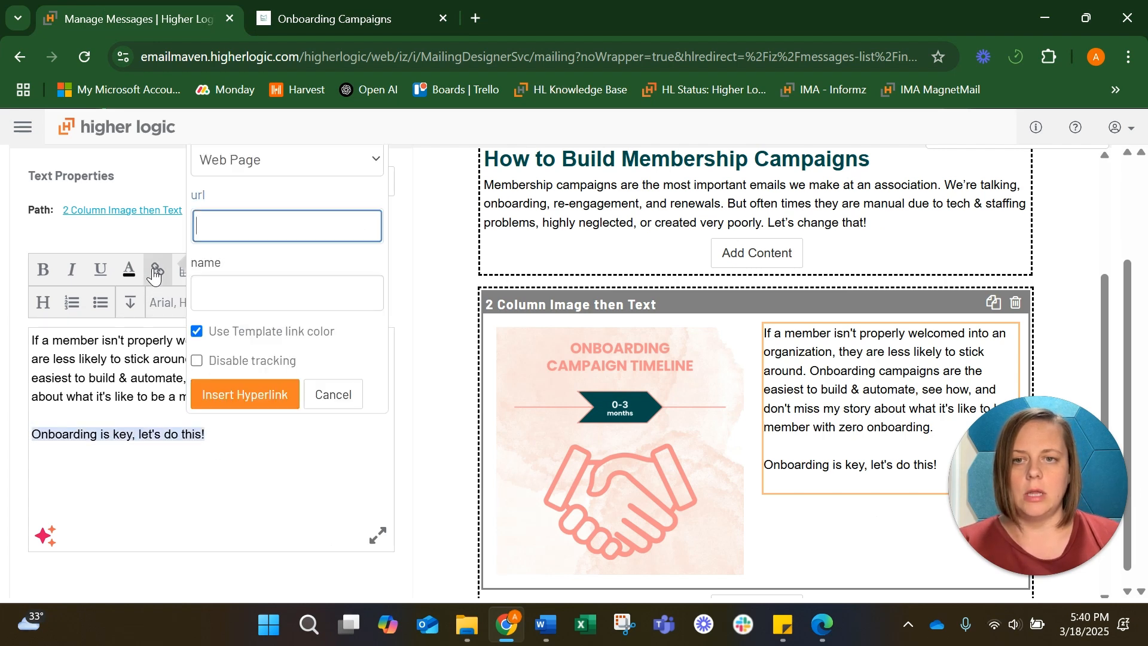
{"action": "key", "text": "ctrl+v"}
{"action": "left_click", "coordinate": [257, 383]}
Add the same onboarding-campaigns URL as the Onboarding image's hyperlink
{"action": "left_click", "coordinate": [483, 392]}
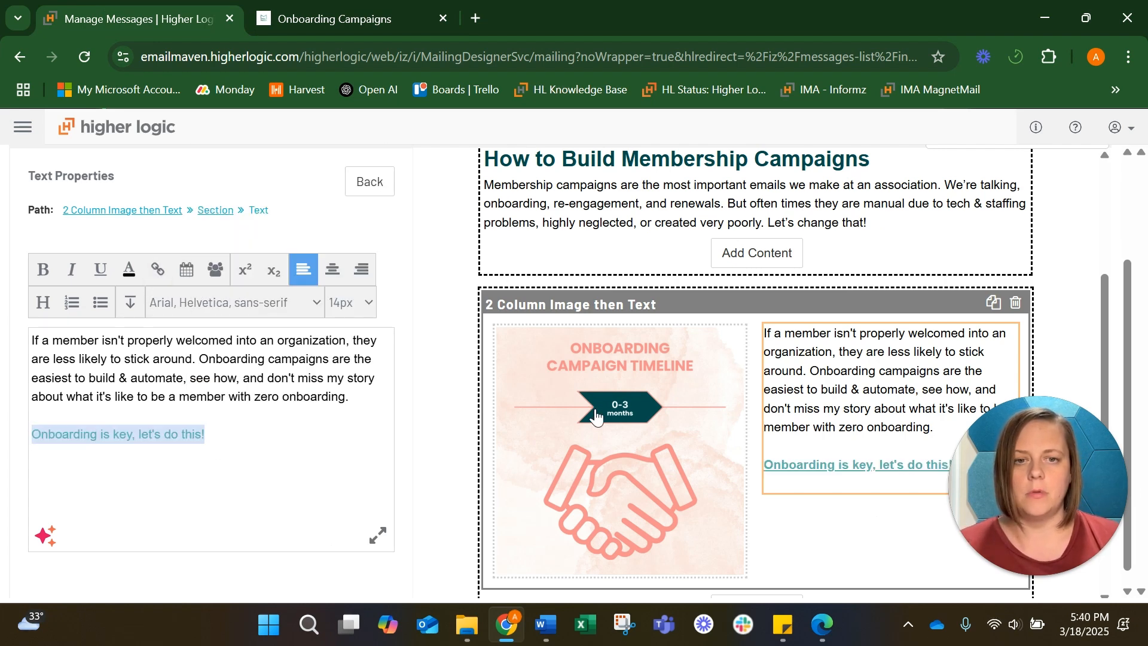
{"action": "scroll", "coordinate": [133, 541], "scroll_direction": "down", "scroll_amount": 2}
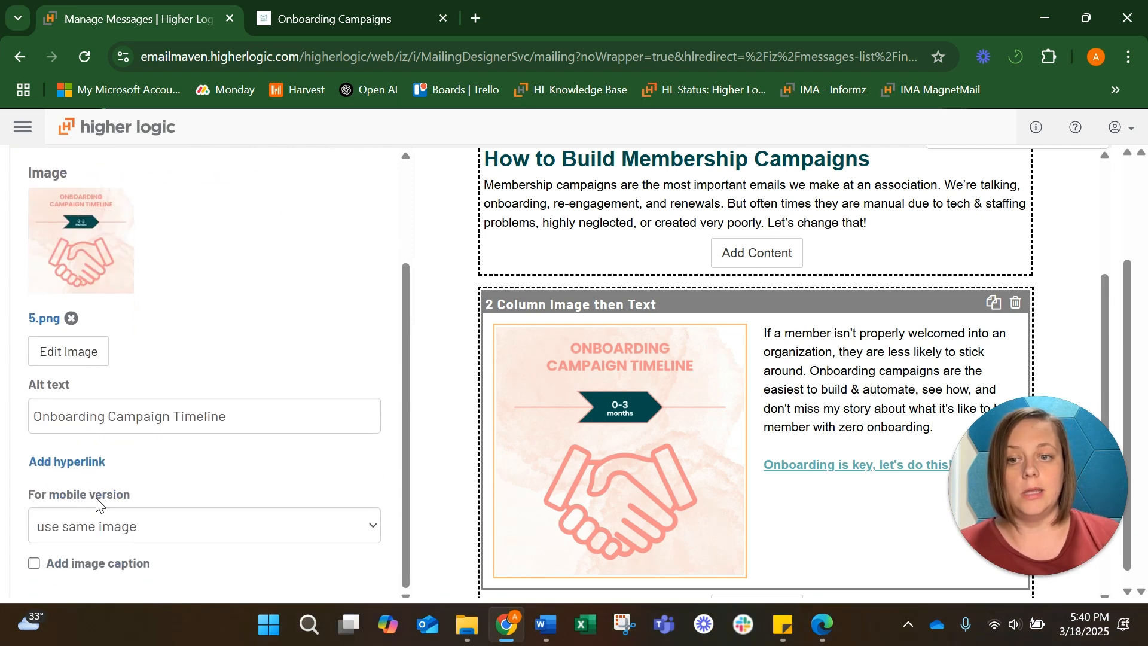
{"action": "left_click", "coordinate": [100, 462]}
{"action": "key", "text": "ctrl+v"}
{"action": "left_click", "coordinate": [191, 576]}
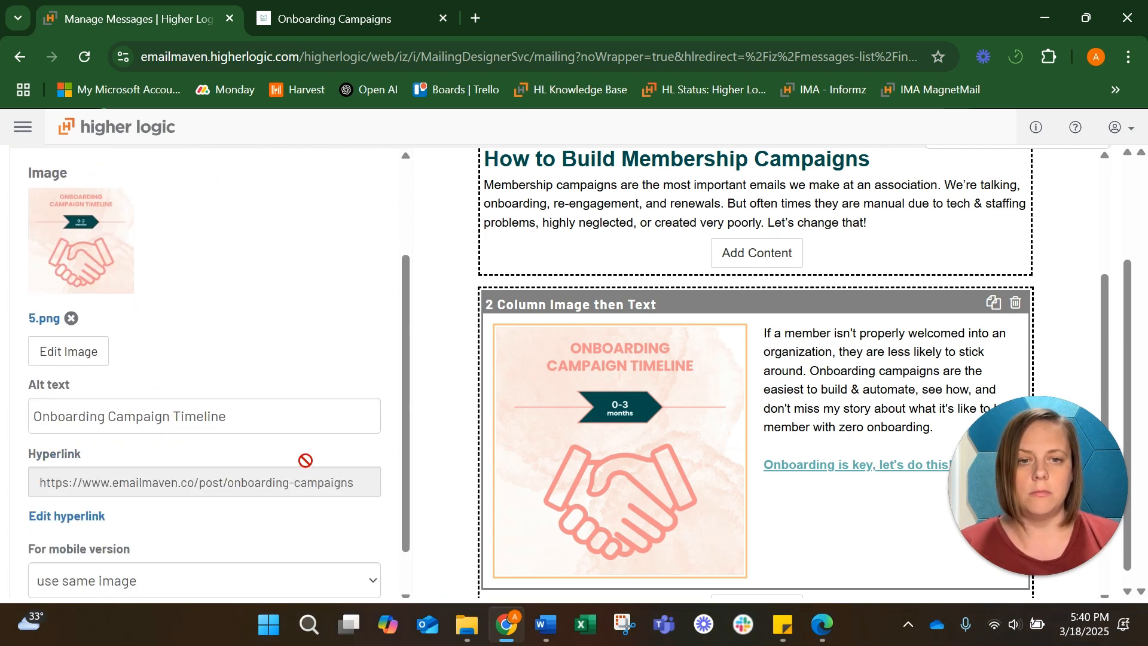
Add another 2 Column Image then Text block below the onboarding block
{"action": "scroll", "coordinate": [611, 455], "scroll_direction": "down", "scroll_amount": 3}
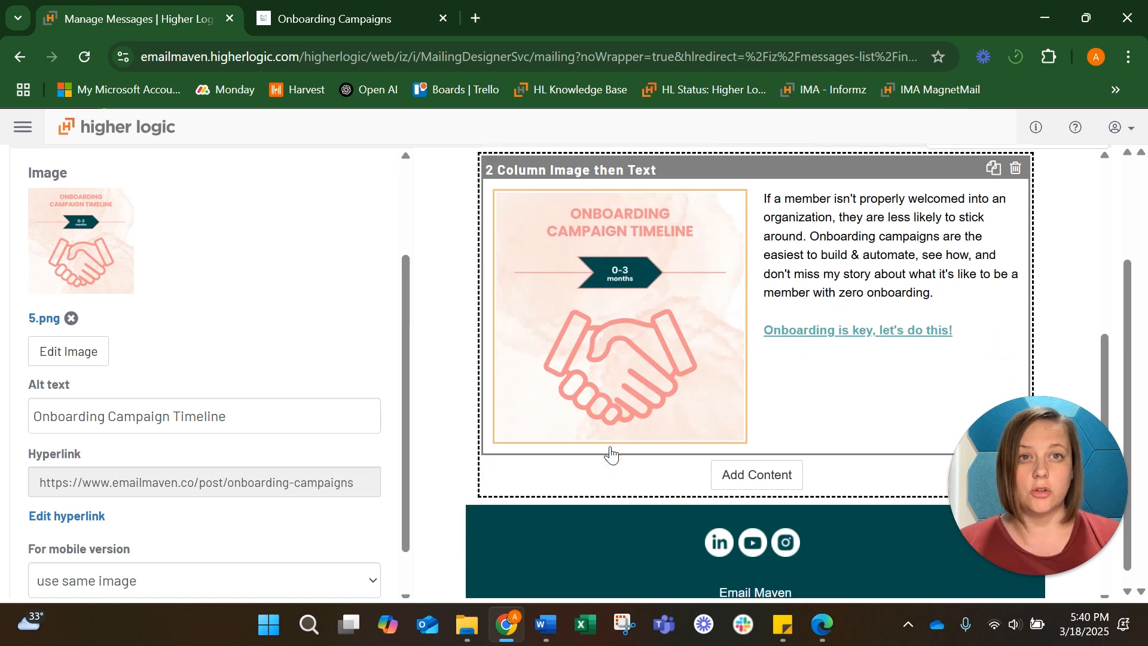
{"action": "left_click", "coordinate": [768, 409]}
{"action": "scroll", "coordinate": [764, 478], "scroll_direction": "down", "scroll_amount": 5}
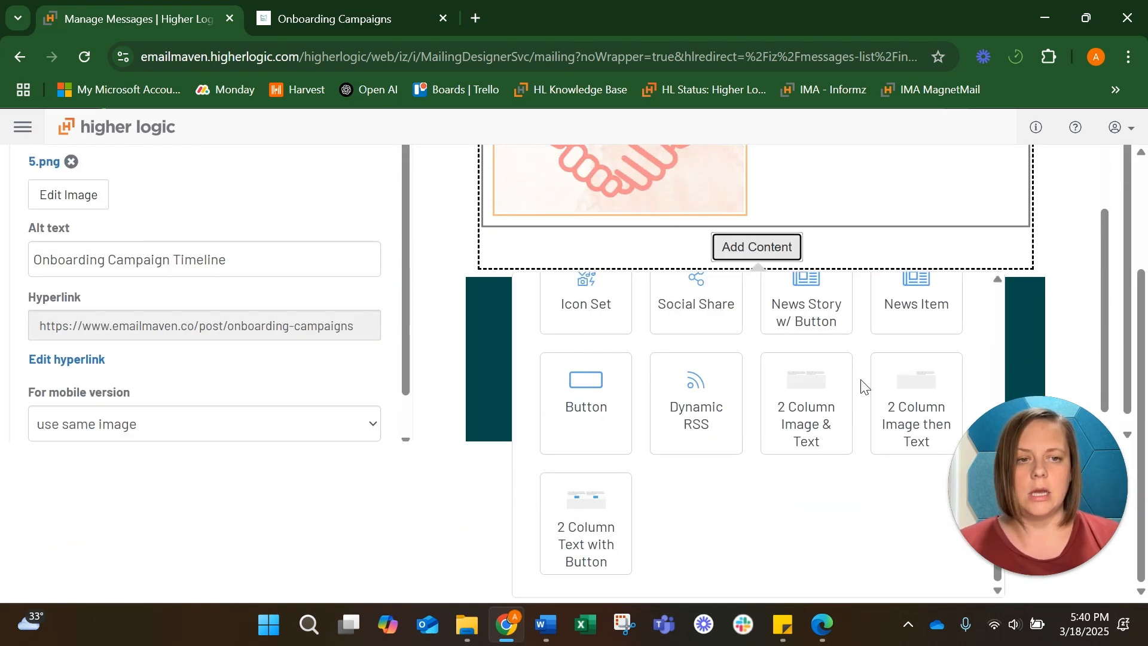
{"action": "left_click", "coordinate": [889, 405]}
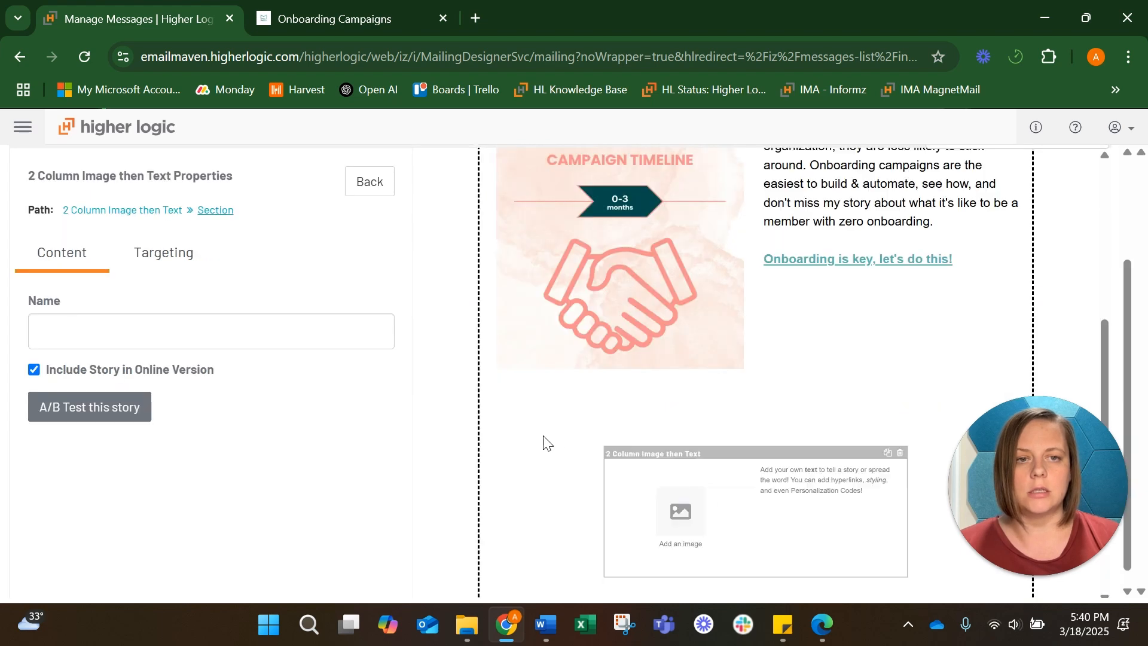
Set the new block's image to 4.png from the image library
{"action": "scroll", "coordinate": [543, 441], "scroll_direction": "down", "scroll_amount": 2}
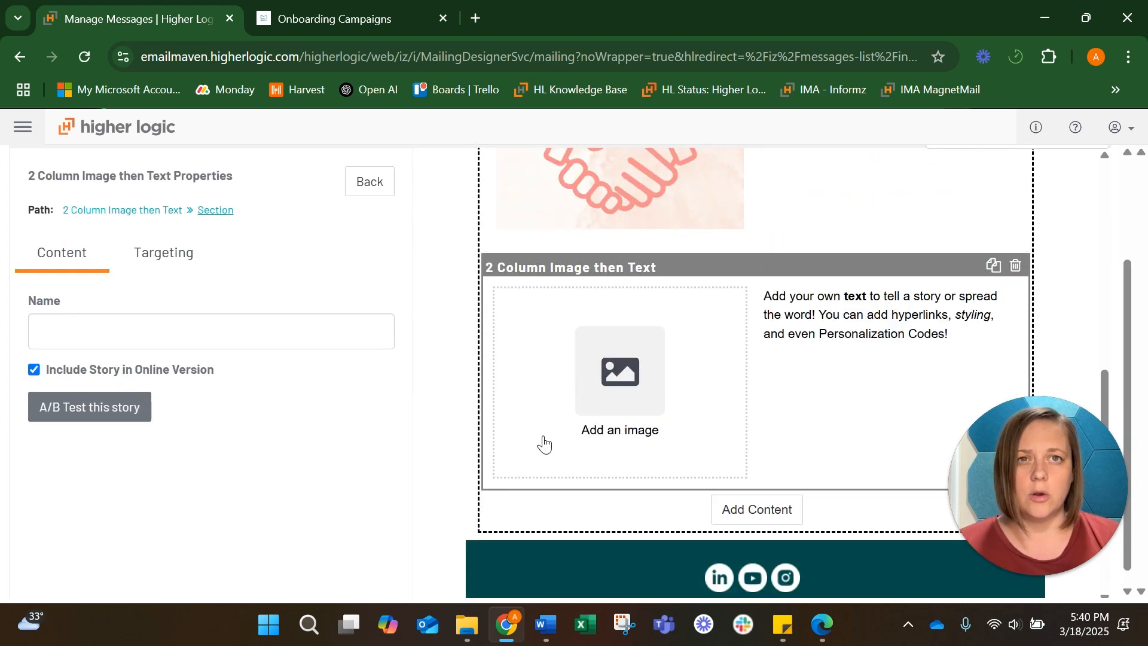
{"action": "left_click", "coordinate": [568, 386]}
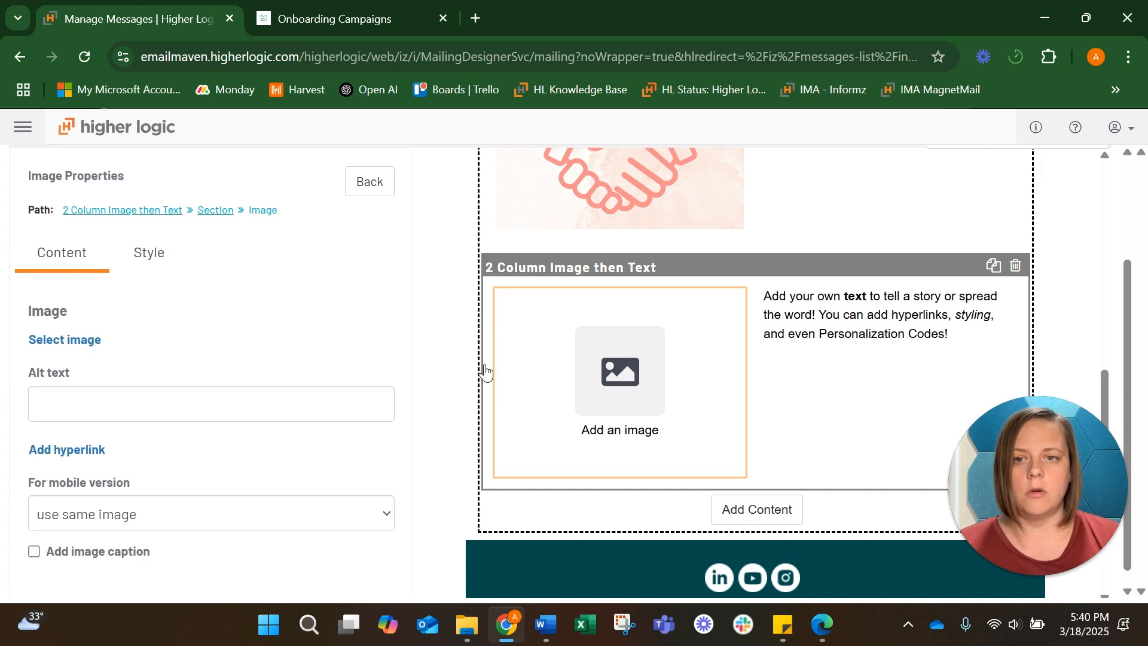
{"action": "left_click", "coordinate": [48, 326]}
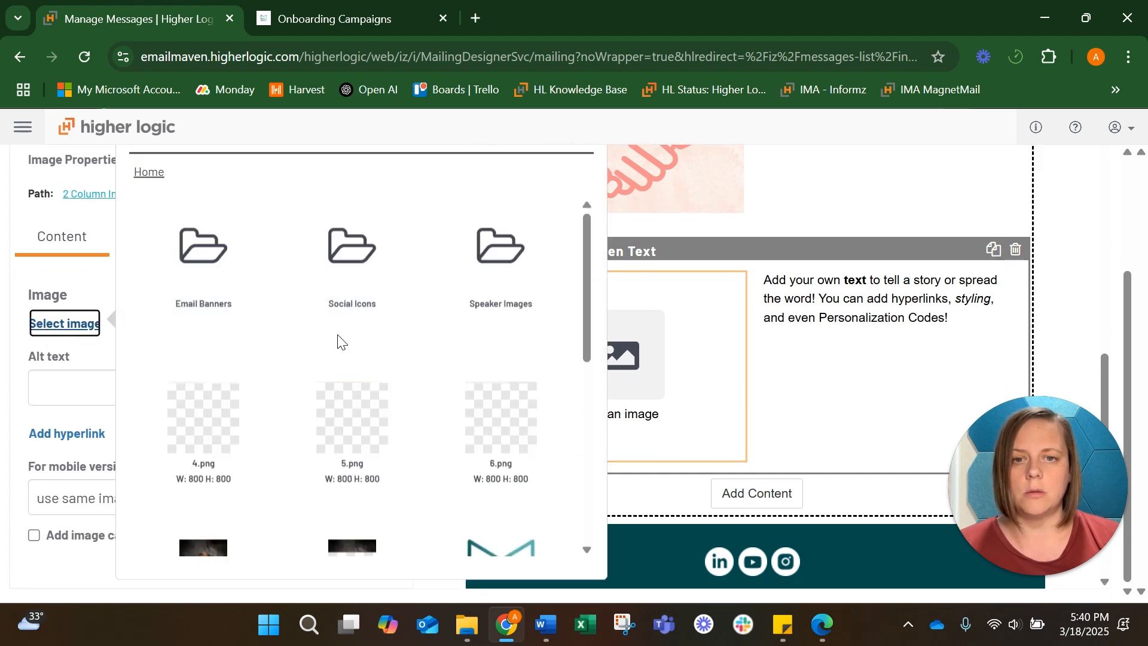
{"action": "scroll", "coordinate": [362, 401], "scroll_direction": "down", "scroll_amount": 1}
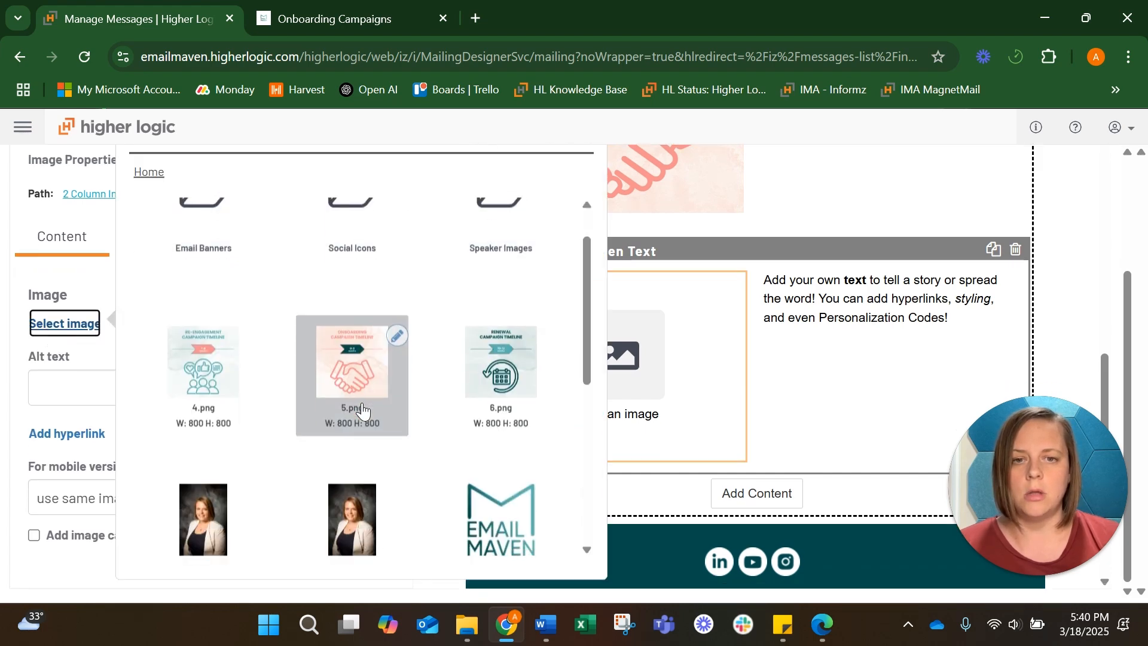
{"action": "left_click", "coordinate": [210, 386]}
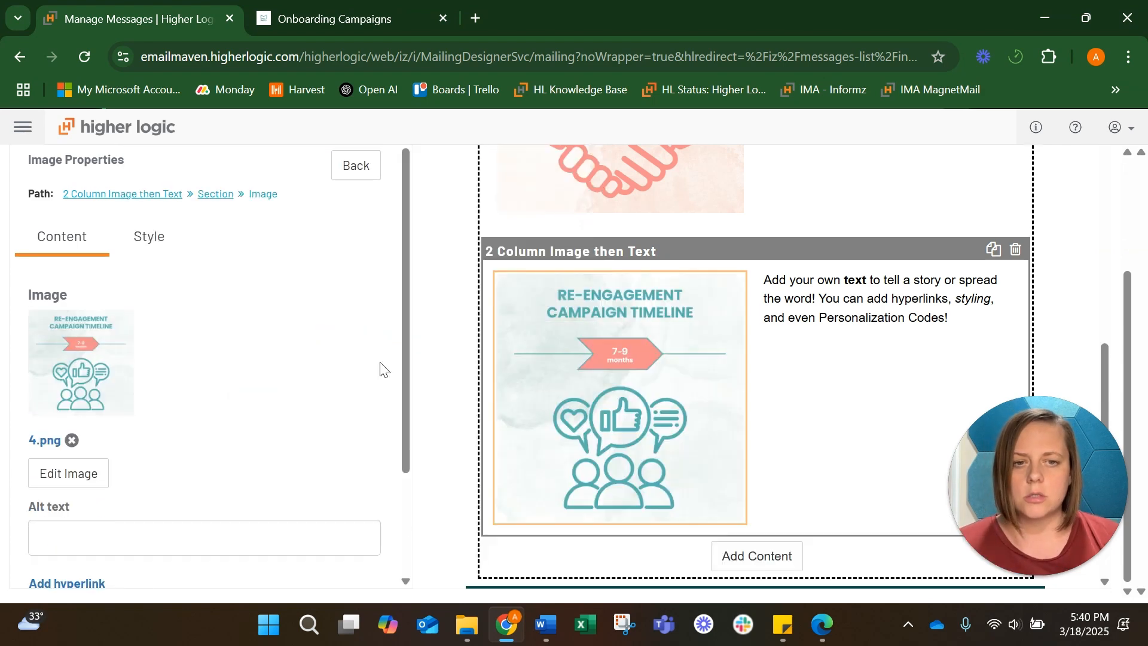
Set the image's alt text to Re-Engagement Campaign Timeline
{"action": "scroll", "coordinate": [192, 374], "scroll_direction": "down", "scroll_amount": 2}
{"action": "left_click", "coordinate": [122, 413]}
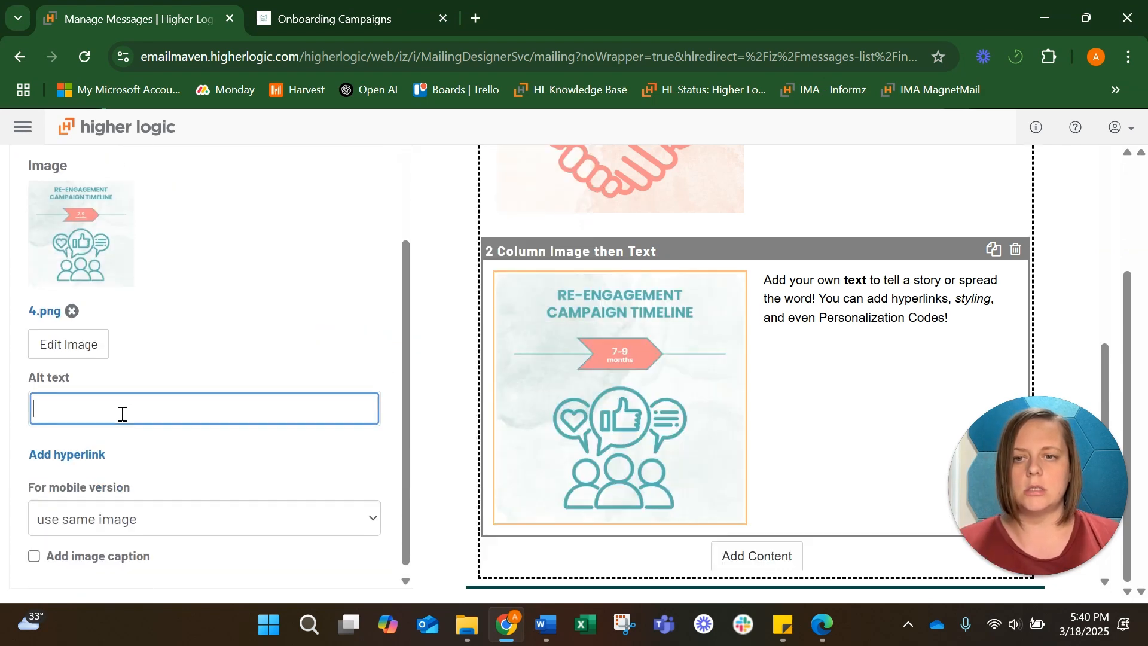
{"action": "type", "text": "Re-Engag"}
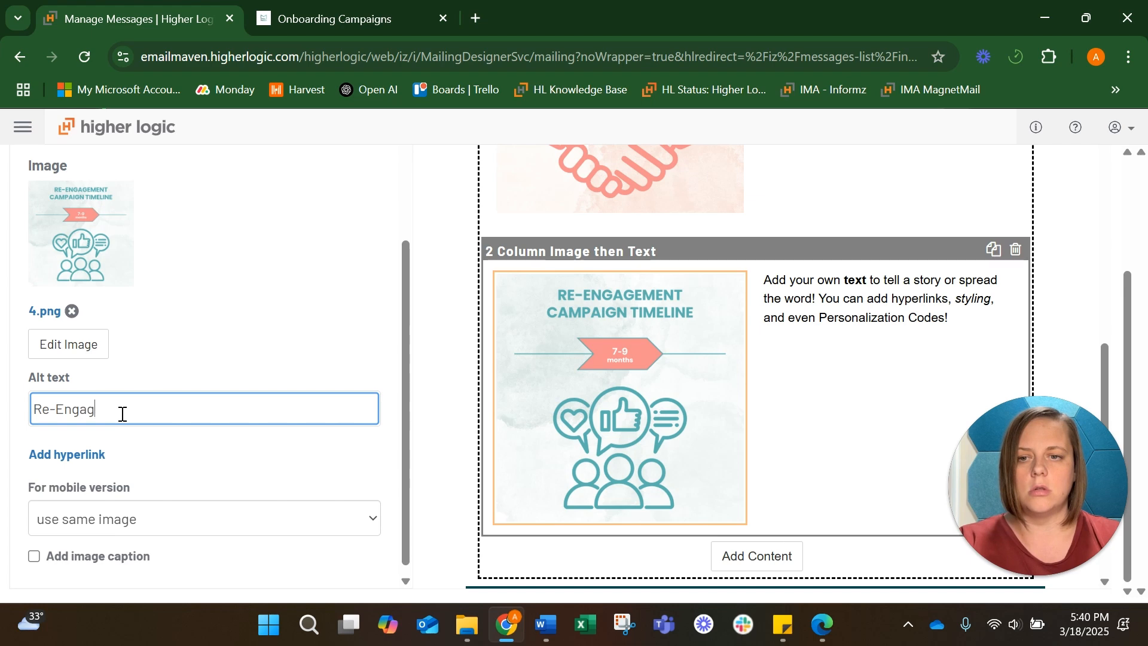
{"action": "type", "text": "ement Campaign Timeli"}
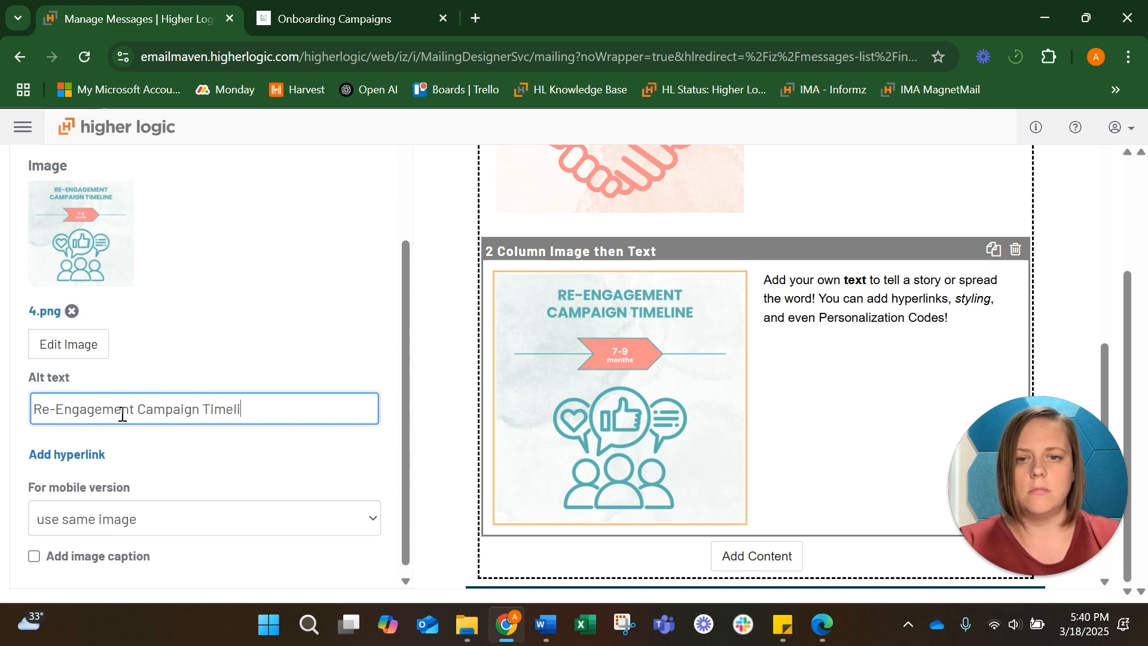
{"action": "type", "text": "ne"}
Copy the Show me how >> hyperlink from the Re-Engagement section of the Word document
{"action": "left_click", "coordinate": [81, 454]}
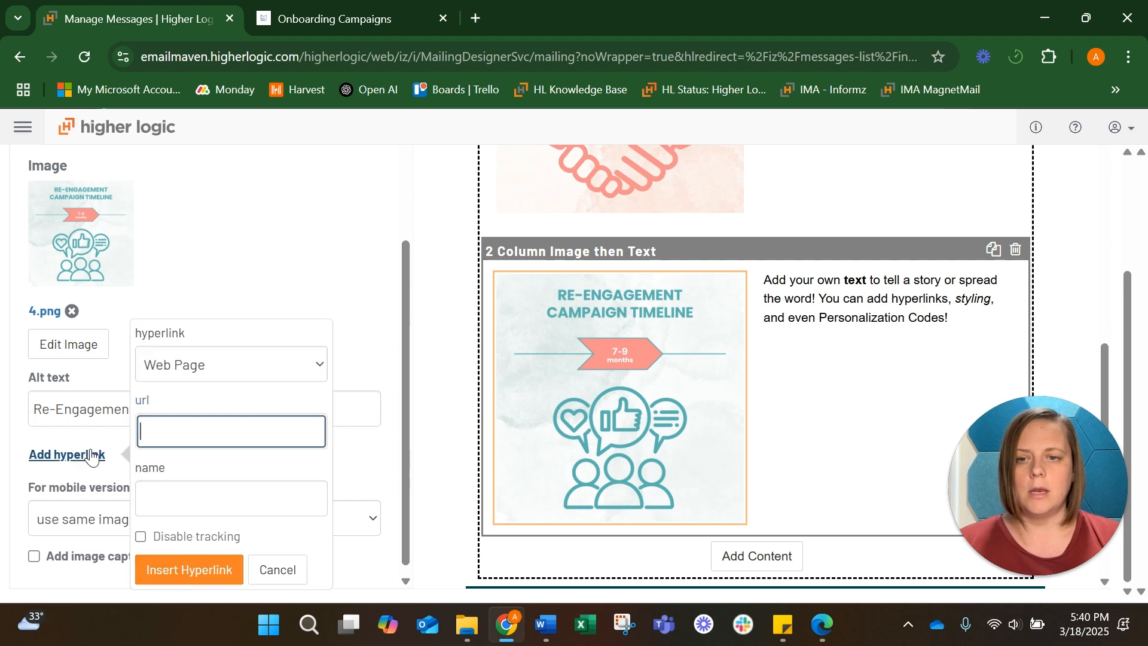
{"action": "mouse_move", "coordinate": [545, 625]}
{"action": "left_click", "coordinate": [547, 585]}
{"action": "scroll", "coordinate": [516, 357], "scroll_direction": "down", "scroll_amount": 3}
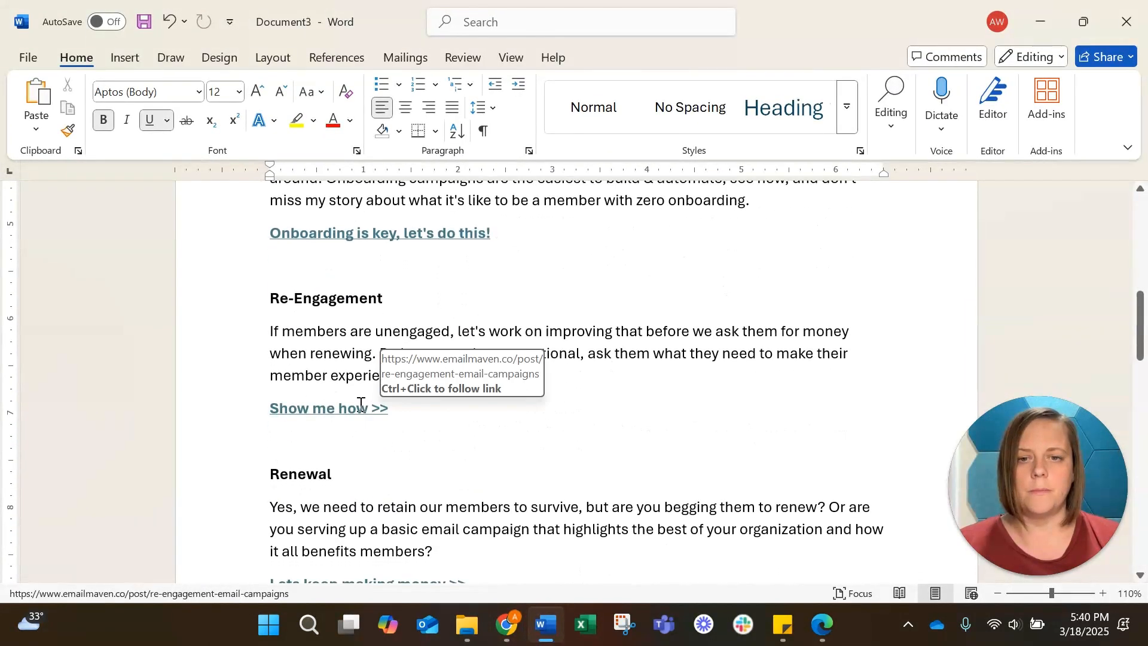
{"action": "right_click", "coordinate": [361, 405]}
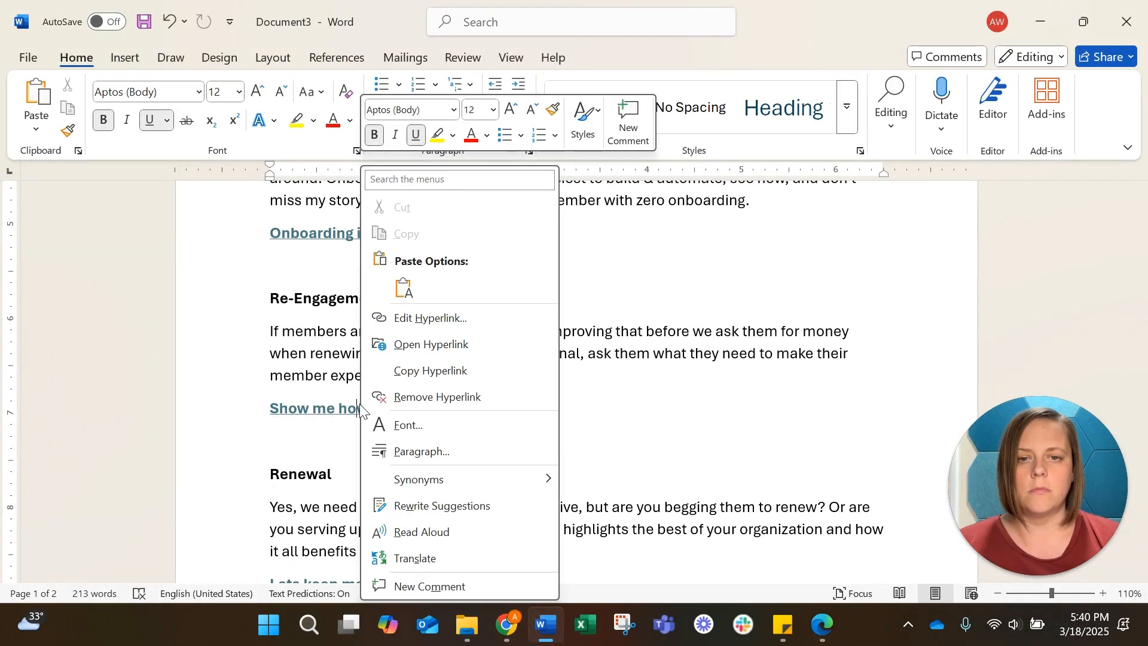
{"action": "left_click", "coordinate": [443, 372]}
{"action": "left_click", "coordinate": [1045, 20]}
Paste the copied re-engagement URL as the Re-Engagement image's hyperlink and insert it
{"action": "left_click", "coordinate": [295, 422]}
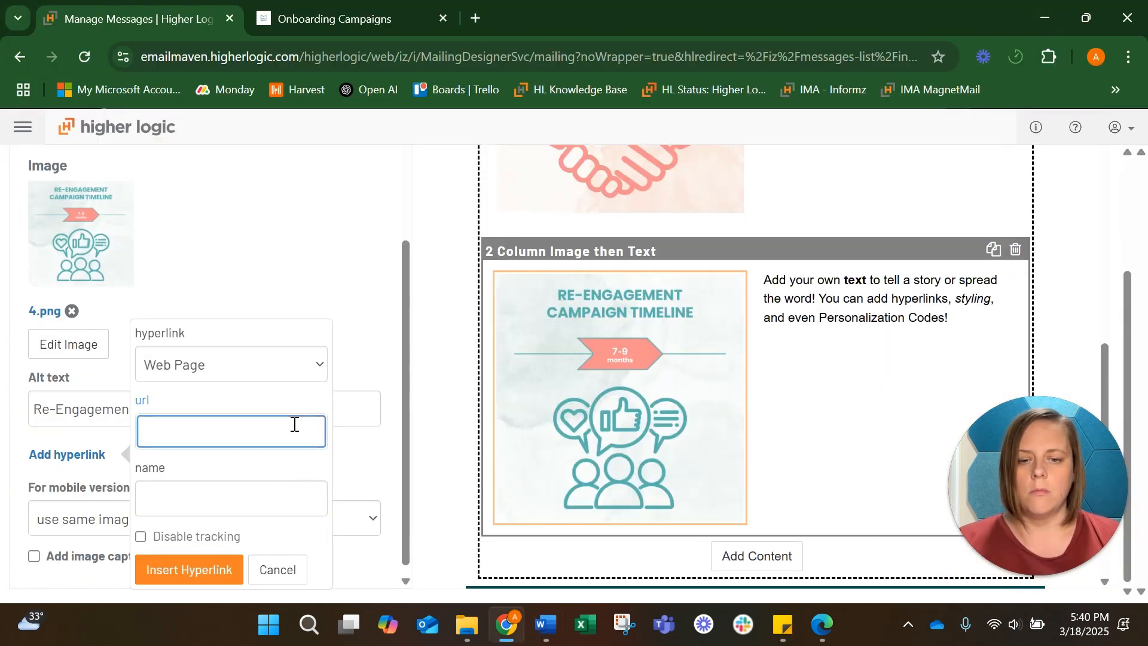
{"action": "key", "text": "ctrl+v"}
{"action": "left_click", "coordinate": [837, 353]}
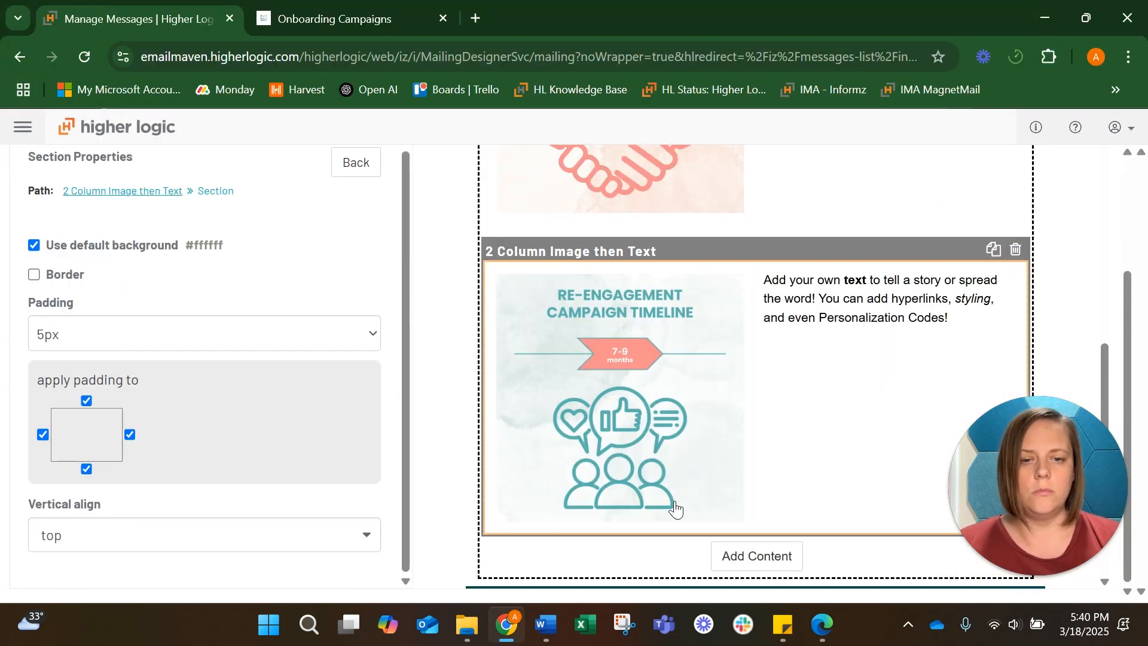
{"action": "left_click", "coordinate": [662, 416]}
{"action": "scroll", "coordinate": [317, 492], "scroll_direction": "down", "scroll_amount": 1}
{"action": "left_click", "coordinate": [67, 446]}
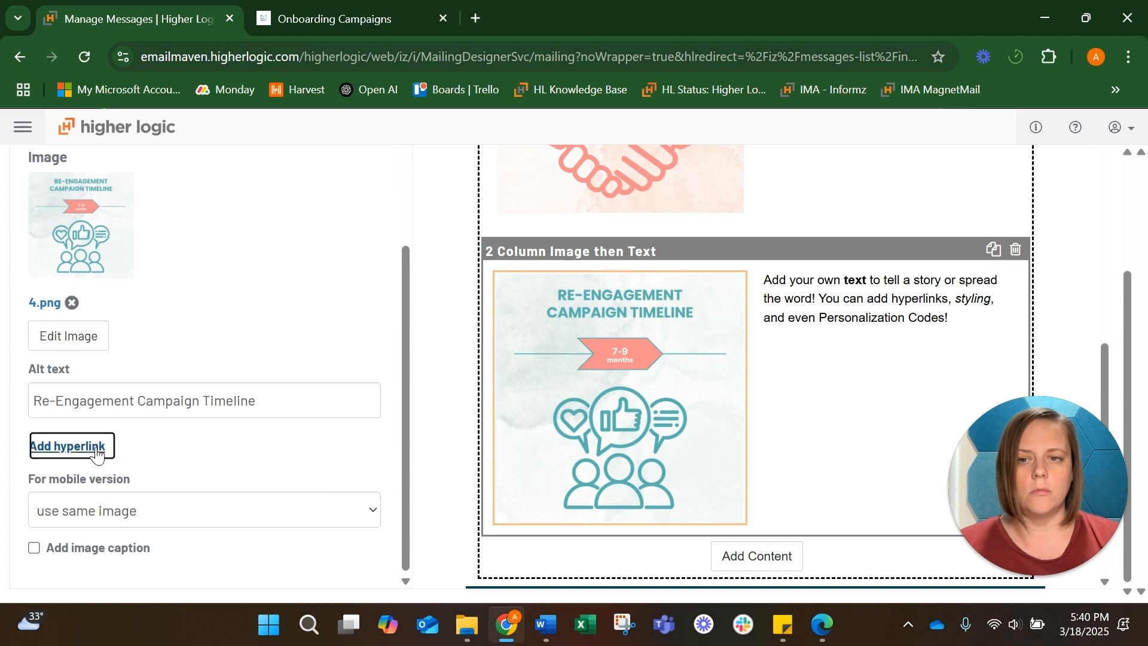
{"action": "left_click", "coordinate": [190, 425]}
{"action": "key", "text": "ctrl+v"}
{"action": "left_click", "coordinate": [202, 545]}
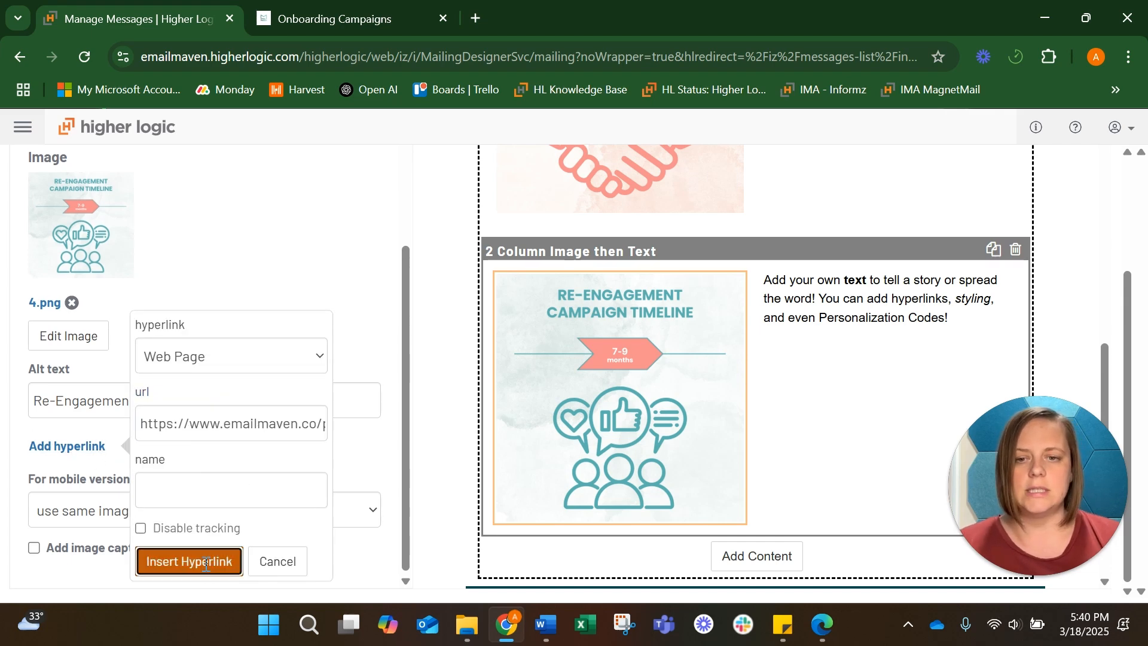
Copy the Re-Engagement description paragraph and its Show me how >> line from the Word document
{"action": "scroll", "coordinate": [366, 405], "scroll_direction": "down", "scroll_amount": 1}
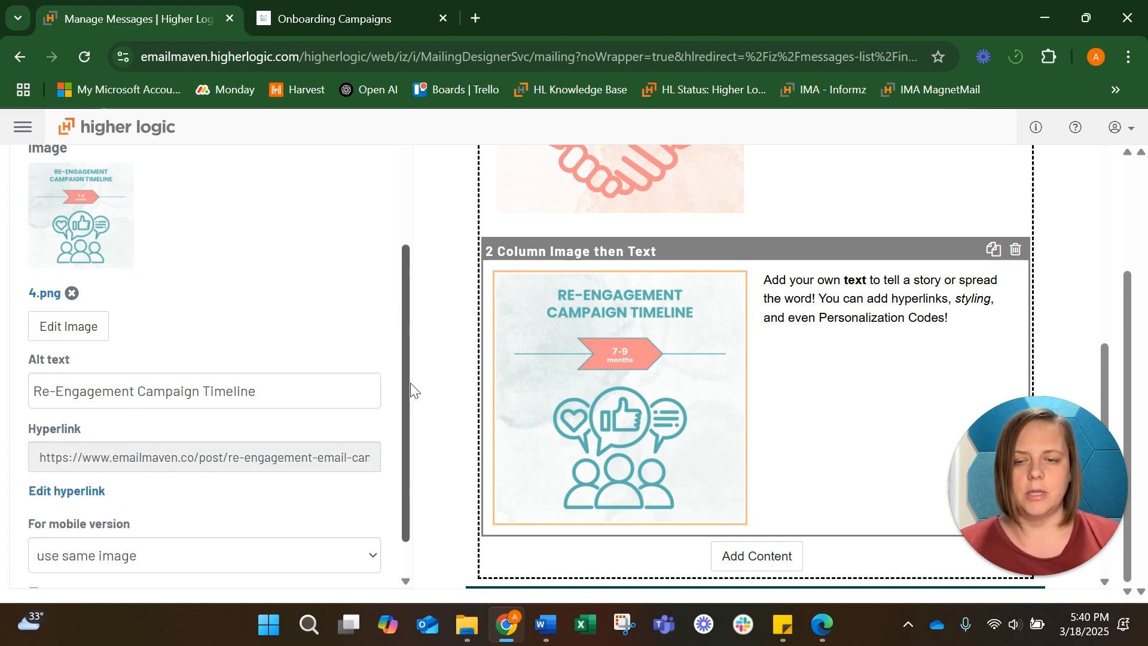
{"action": "left_click", "coordinate": [848, 315]}
{"action": "left_click", "coordinate": [546, 626]}
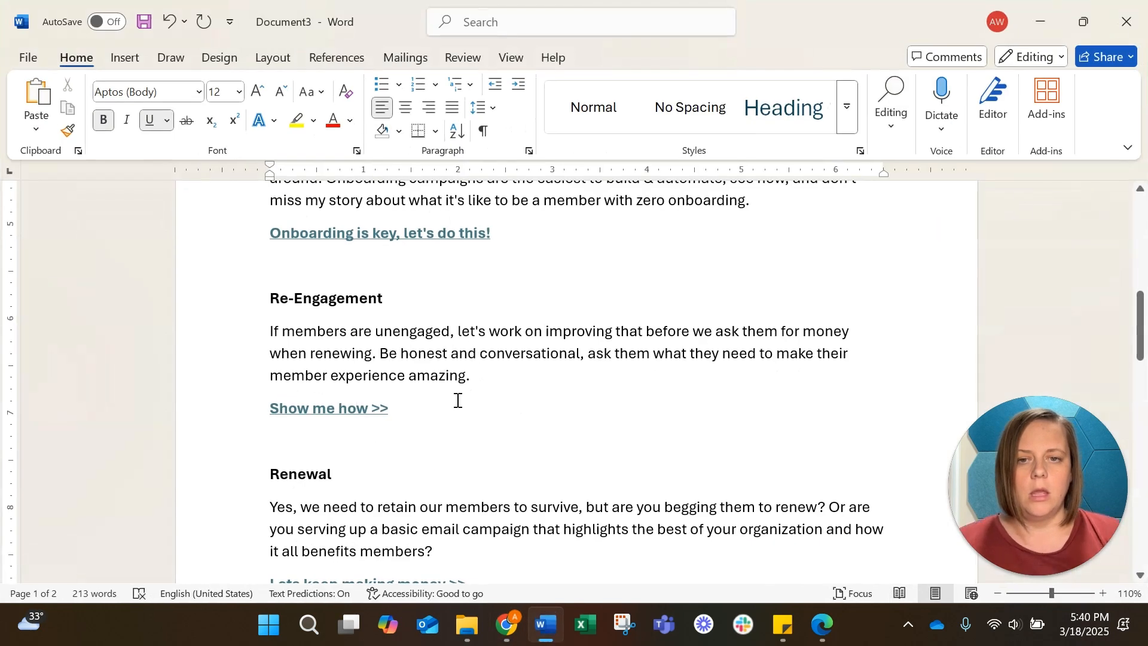
{"action": "left_click_drag", "start_coordinate": [448, 405], "coordinate": [233, 332]}
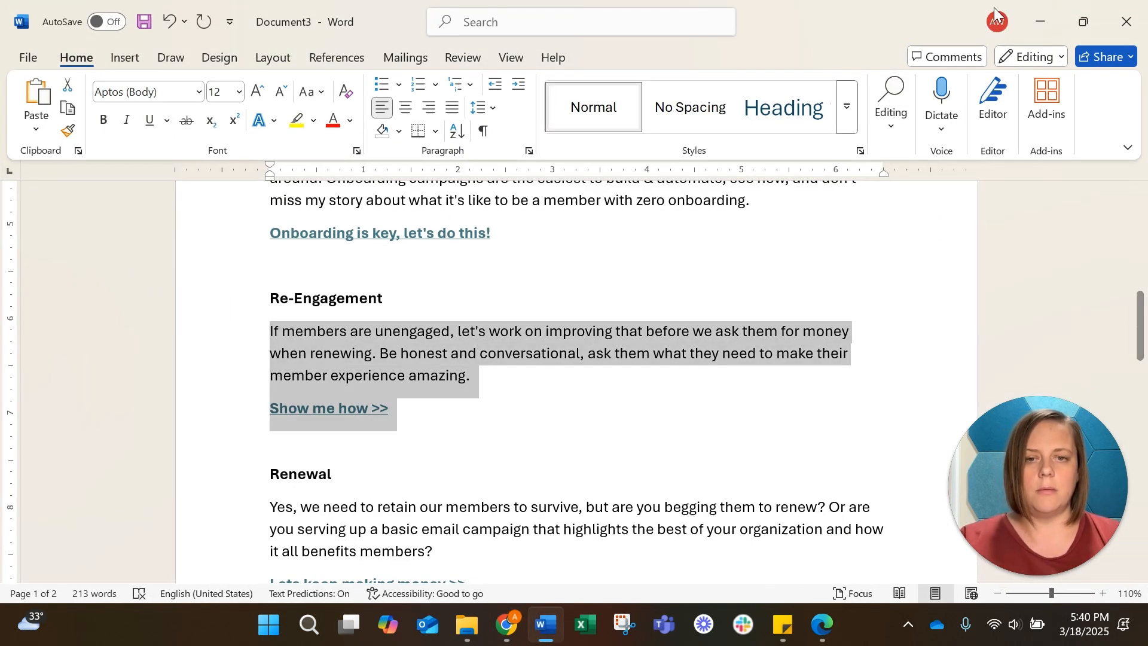
{"action": "key", "text": "alt+Tab"}
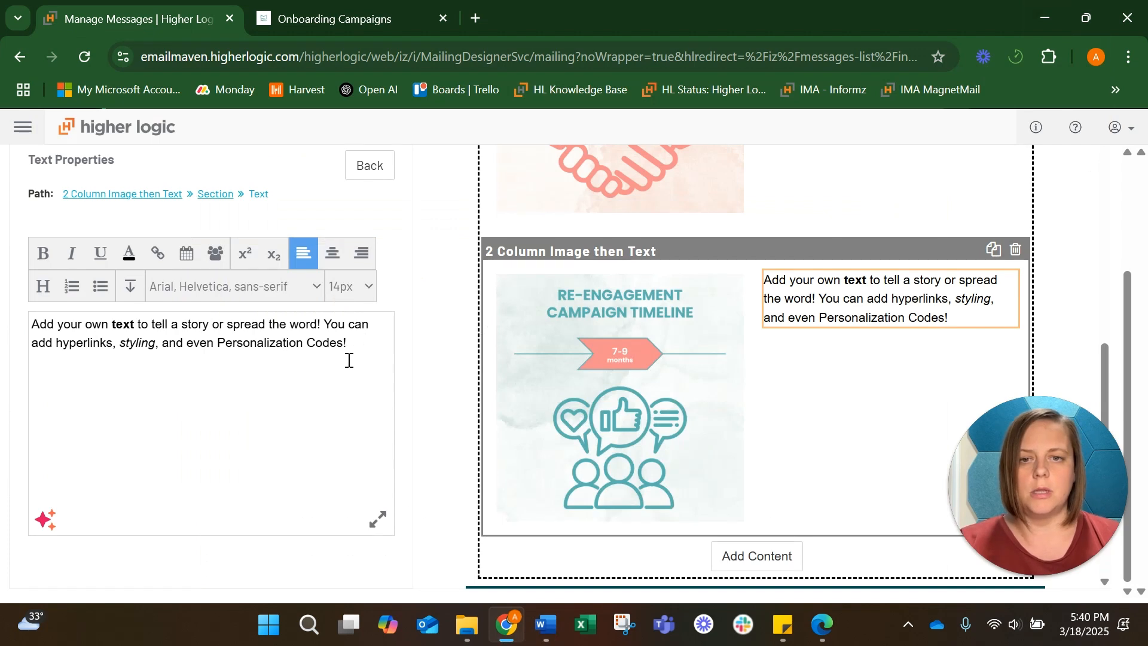
Replace the section's placeholder text with the pasted Re-Engagement description, adding a blank line before Show me how >>
{"action": "left_click_drag", "start_coordinate": [349, 360], "coordinate": [26, 326]}
{"action": "key", "text": "ctrl+v"}
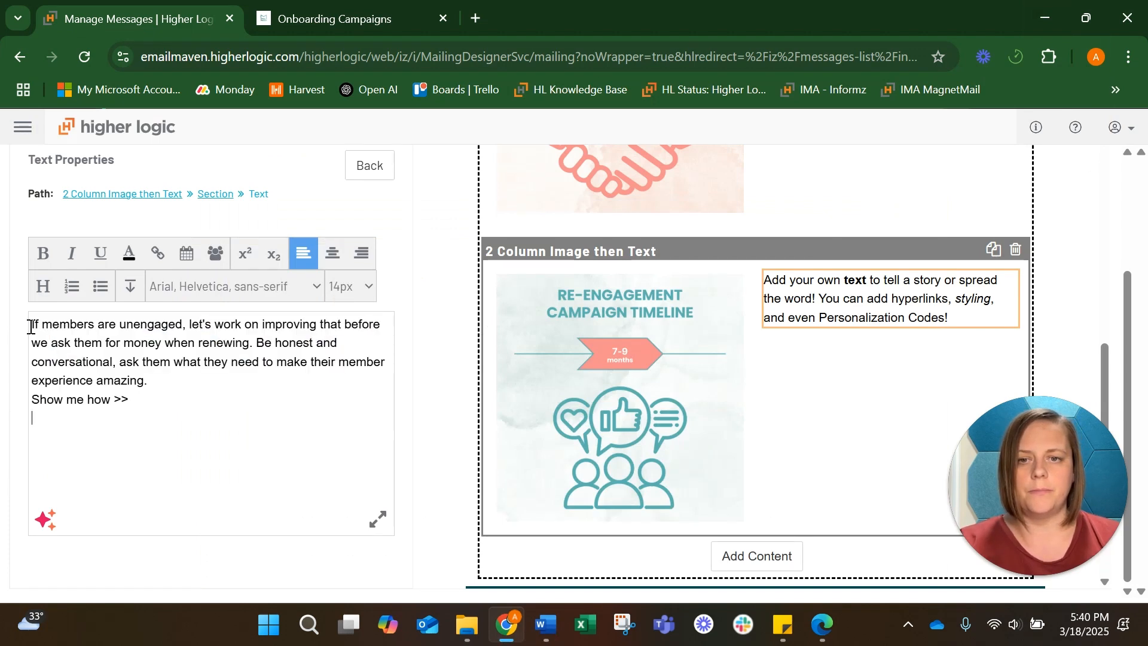
{"action": "left_click", "coordinate": [162, 388]}
{"action": "key", "text": "Return"}
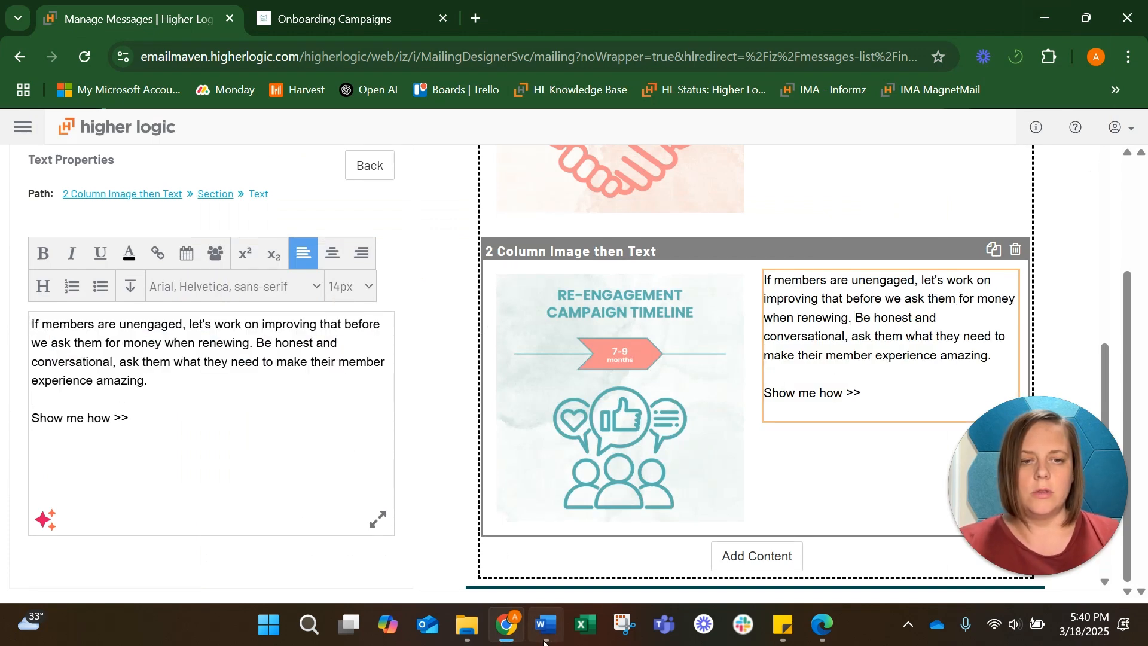
Copy the Show me how >> hyperlink address from the Re-Engagement section of the Word document
{"action": "left_click", "coordinate": [543, 634]}
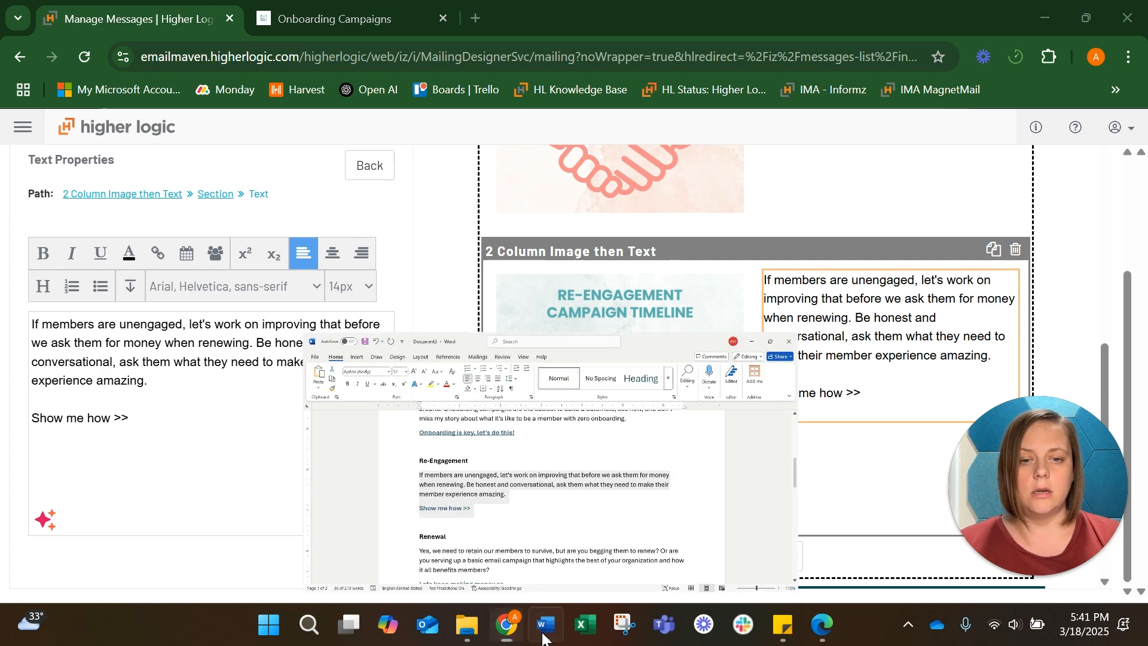
{"action": "left_click", "coordinate": [421, 422]}
{"action": "right_click", "coordinate": [349, 413]}
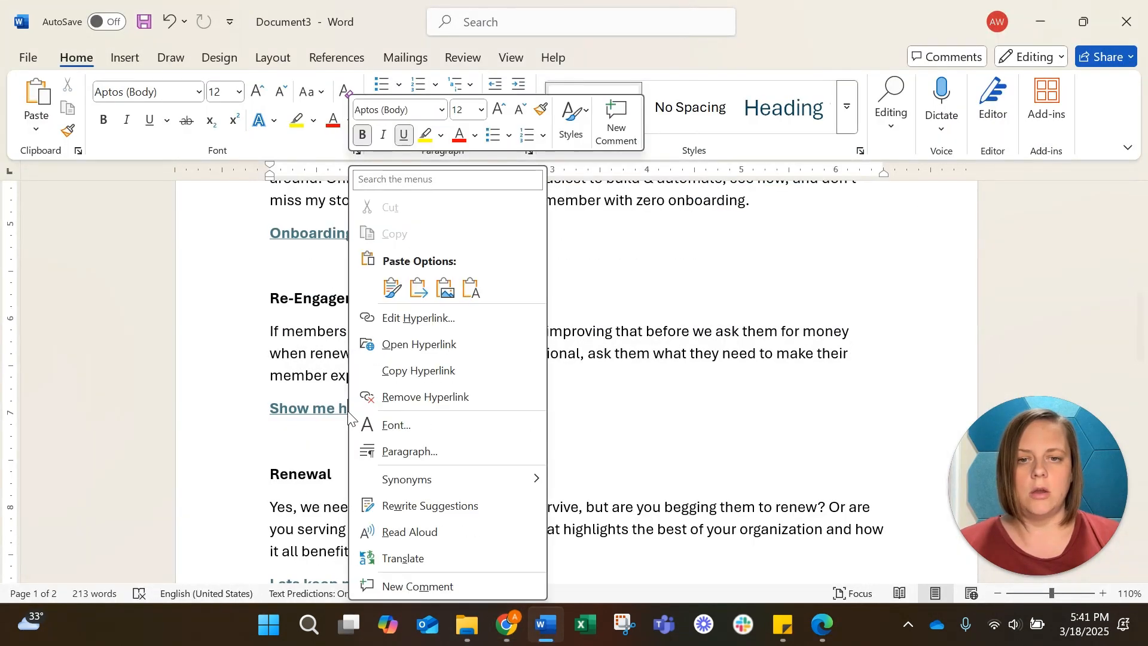
{"action": "left_click", "coordinate": [459, 367]}
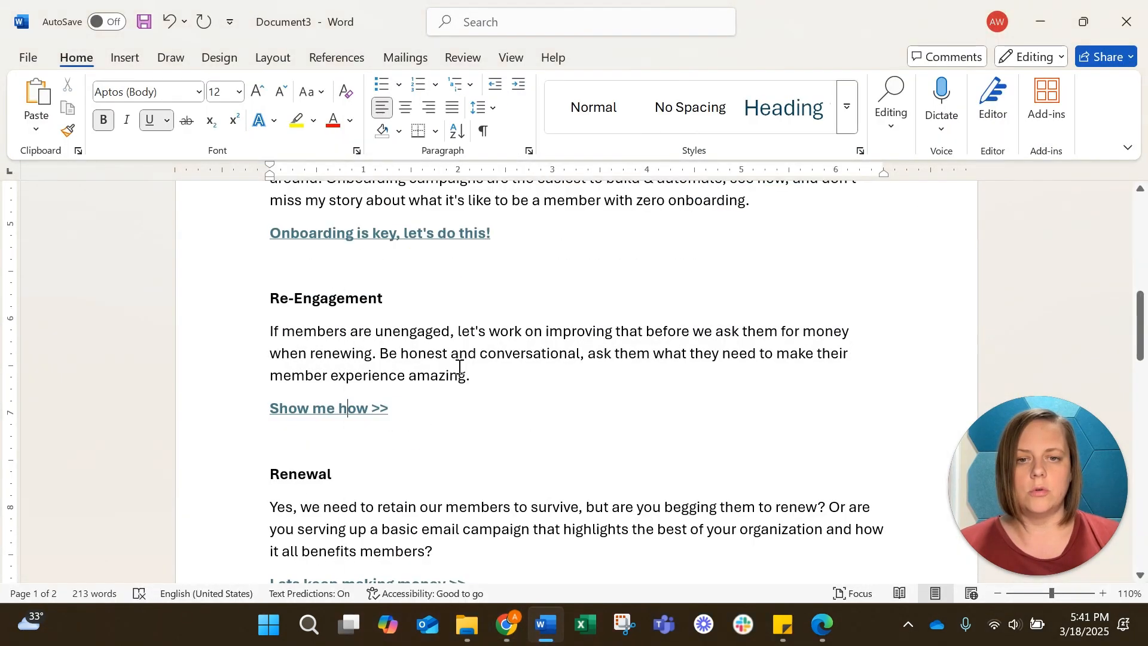
{"action": "left_click", "coordinate": [1041, 22]}
Link the Show me how >> text in the Re-Engagement section to the copied URL
{"action": "left_click_drag", "start_coordinate": [139, 422], "coordinate": [13, 426]}
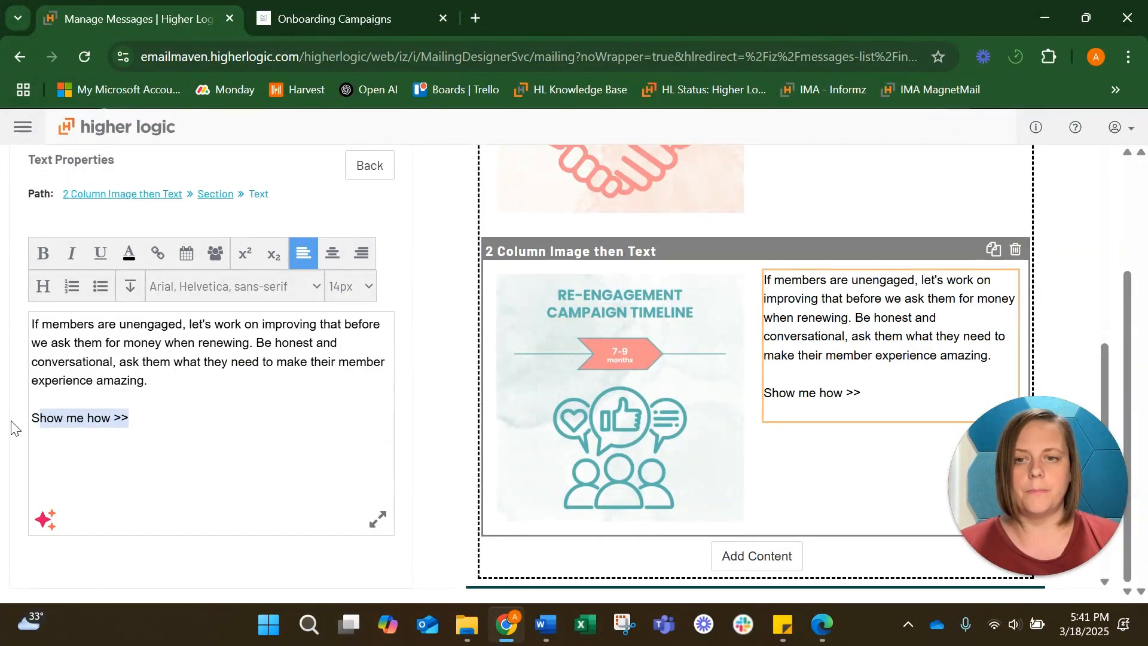
{"action": "left_click", "coordinate": [159, 256]}
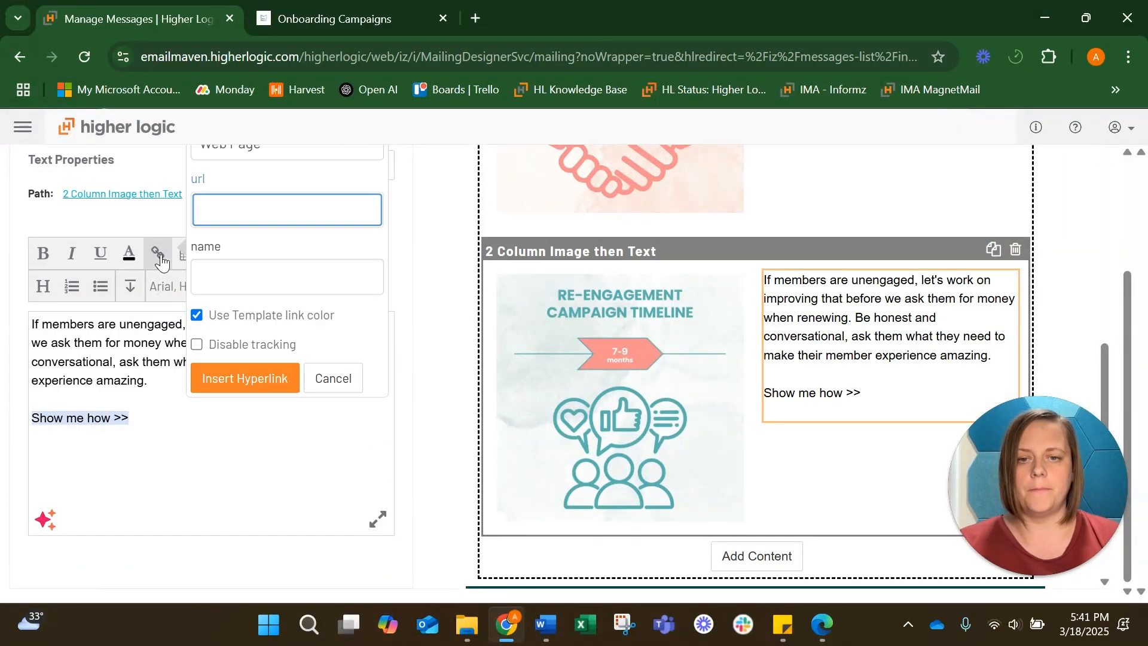
{"action": "key", "text": "ctrl+v"}
{"action": "left_click", "coordinate": [245, 378]}
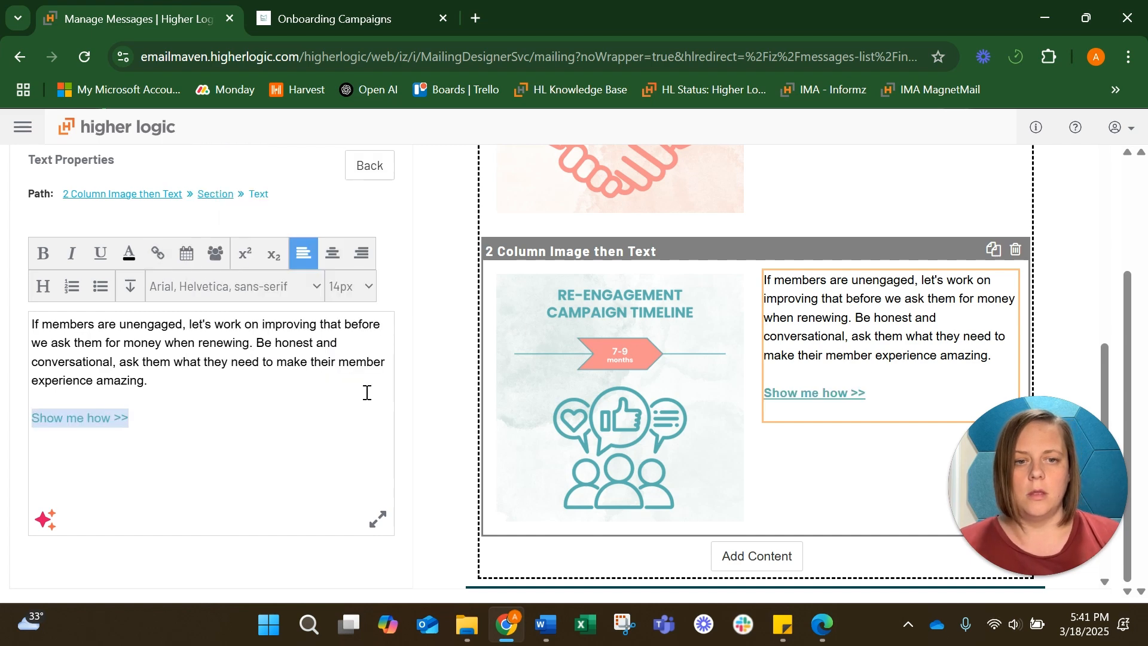
{"action": "left_click", "coordinate": [215, 453]}
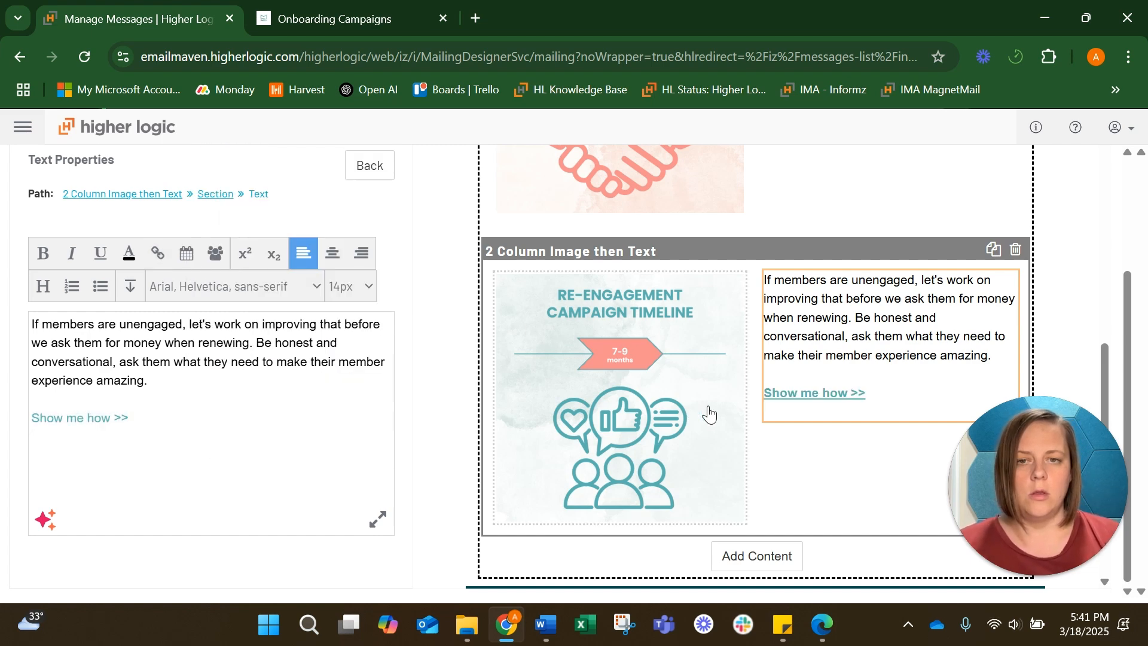
Add a Button block below the Re-Engagement image-and-text section
{"action": "scroll", "coordinate": [707, 412], "scroll_direction": "down", "scroll_amount": 2}
{"action": "left_click", "coordinate": [782, 419]}
{"action": "scroll", "coordinate": [772, 416], "scroll_direction": "down", "scroll_amount": 2}
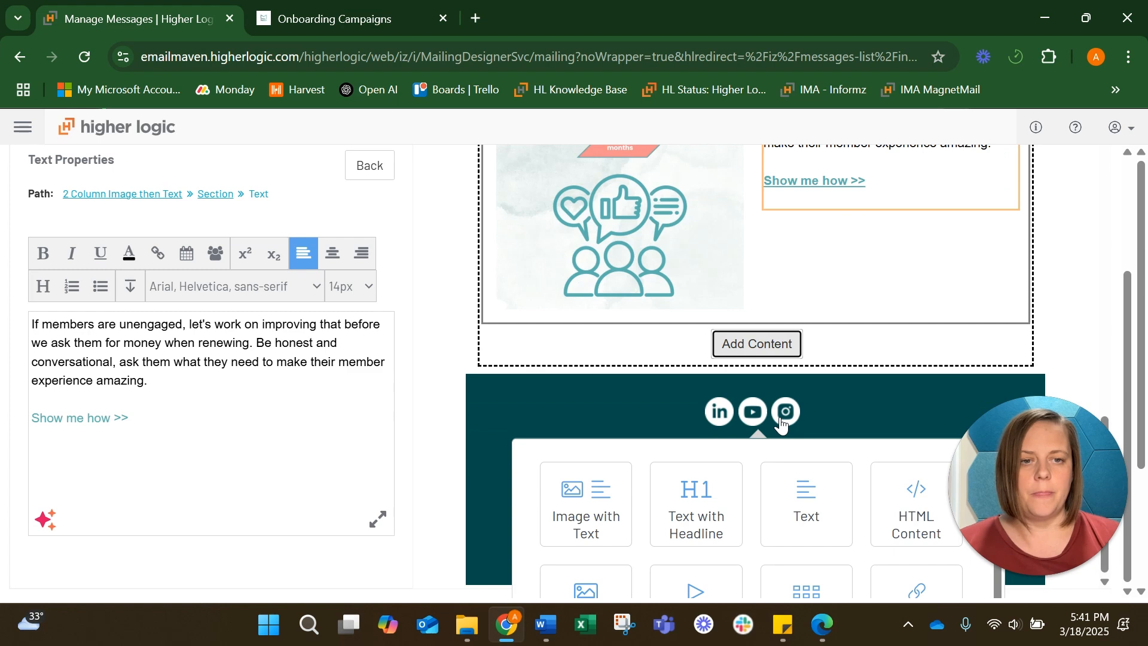
{"action": "scroll", "coordinate": [902, 319], "scroll_direction": "down", "scroll_amount": 3}
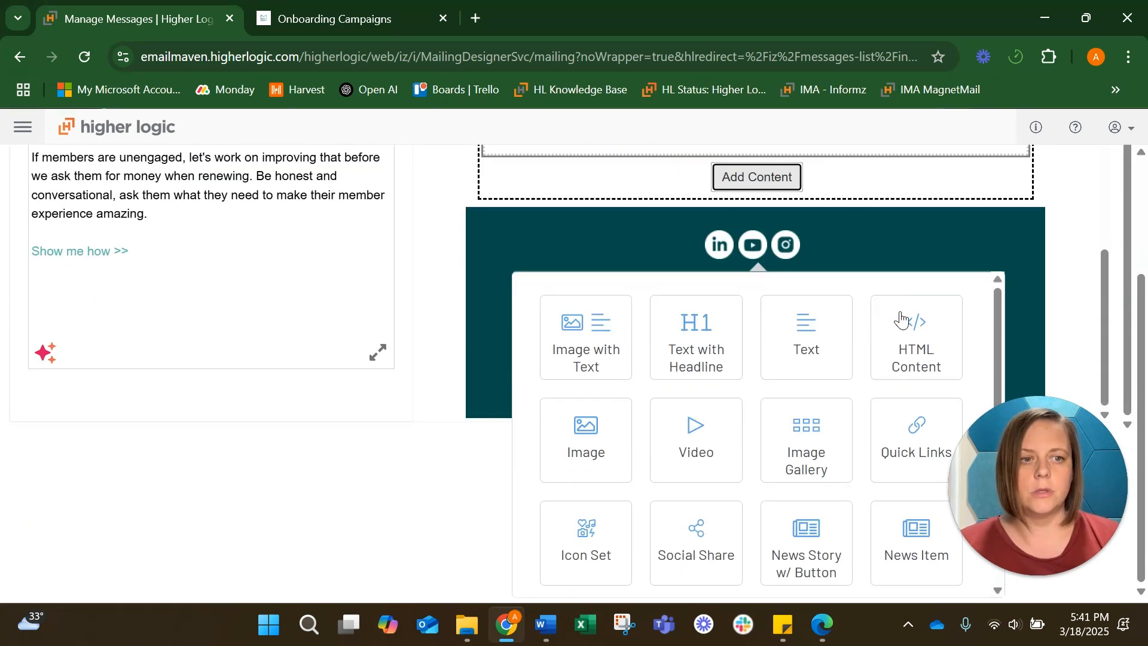
{"action": "scroll", "coordinate": [870, 365], "scroll_direction": "down", "scroll_amount": 3}
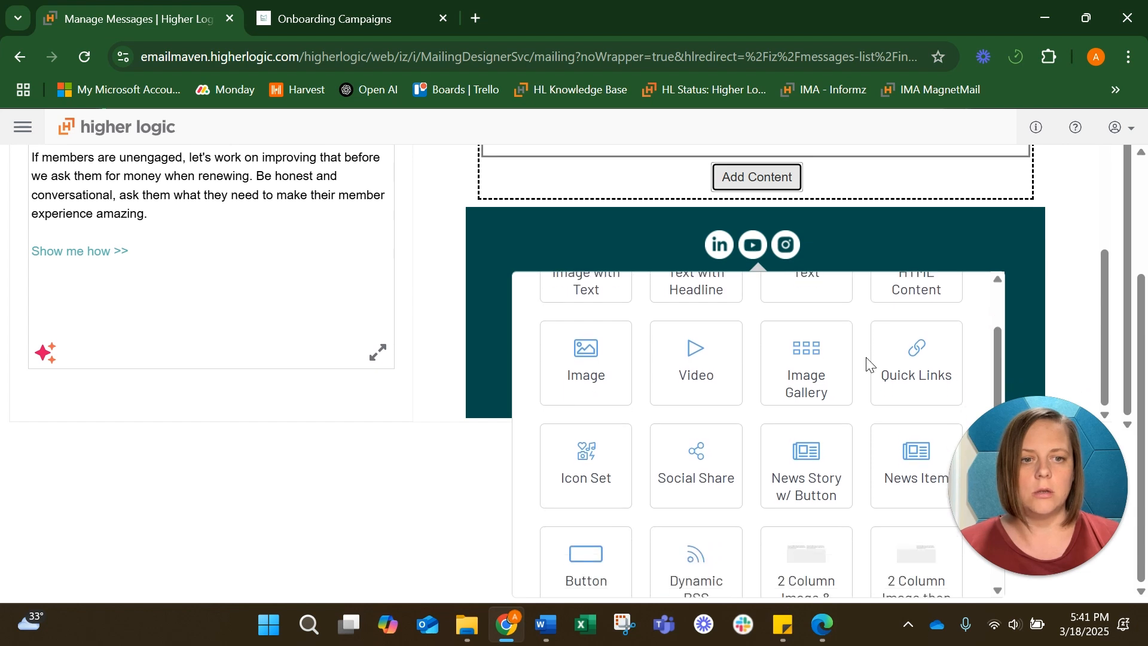
{"action": "scroll", "coordinate": [870, 365], "scroll_direction": "up", "scroll_amount": 3}
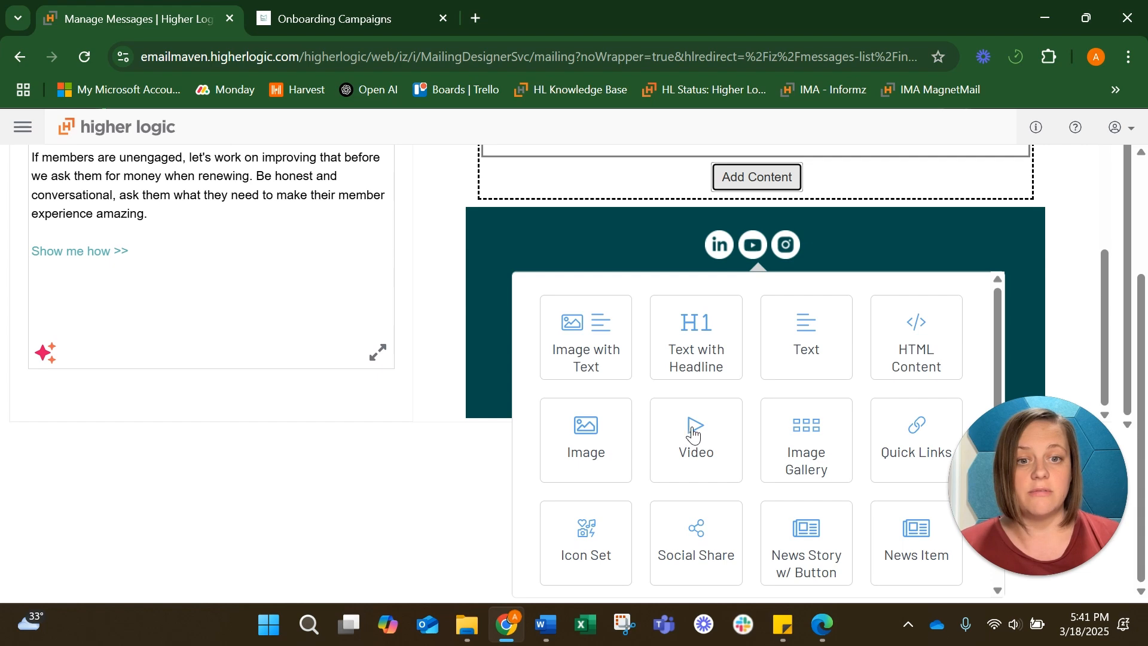
{"action": "scroll", "coordinate": [691, 431], "scroll_direction": "down", "scroll_amount": 3}
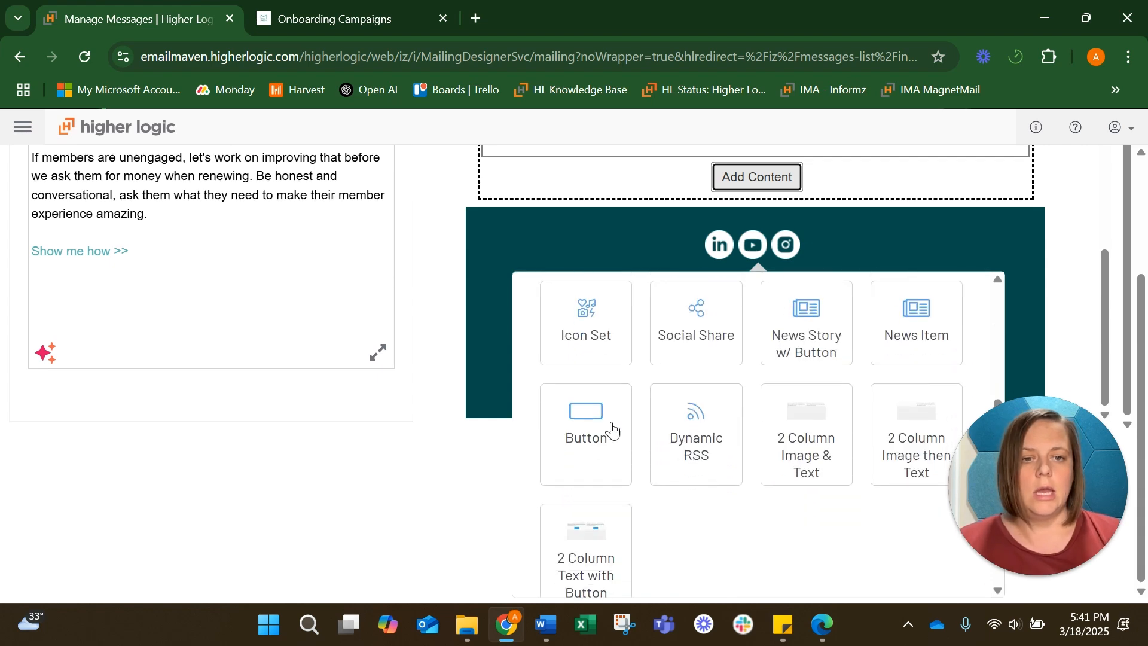
{"action": "left_click", "coordinate": [578, 441]}
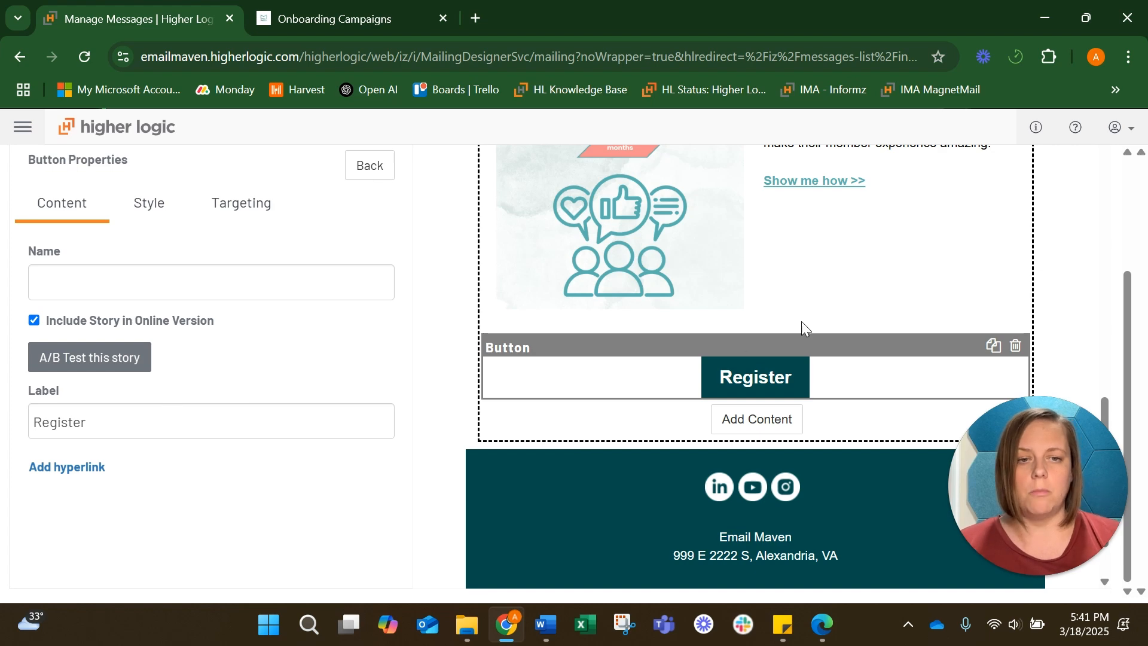
Set the button's label to Get the Guide
{"action": "left_click_drag", "start_coordinate": [87, 423], "coordinate": [16, 425]}
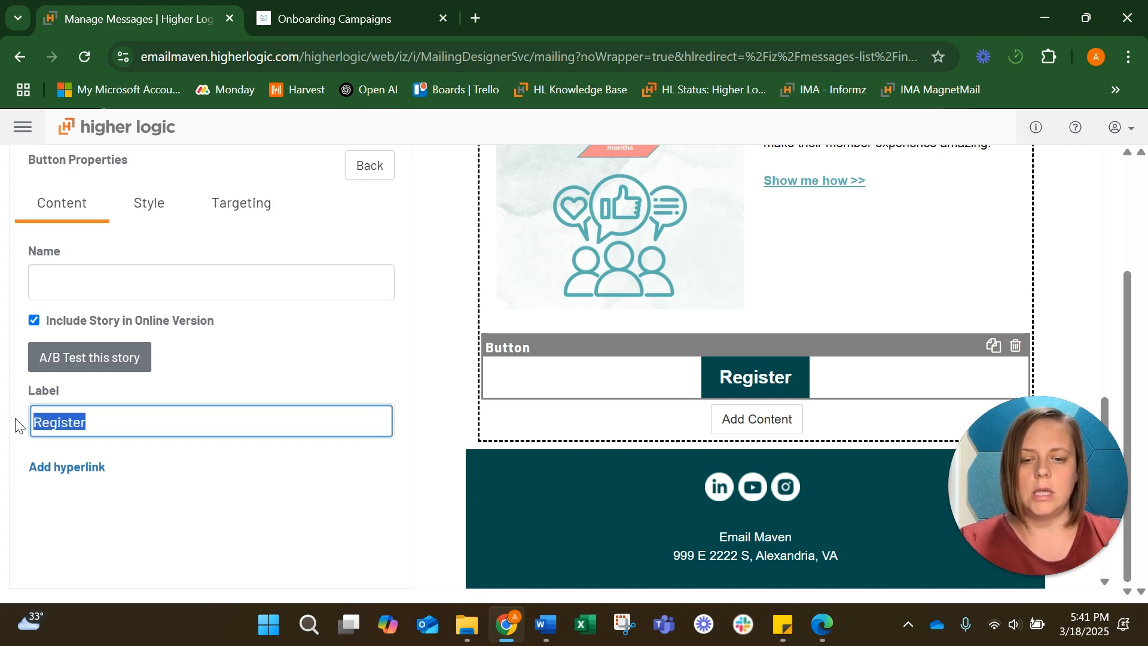
{"action": "type", "text": "Get the"}
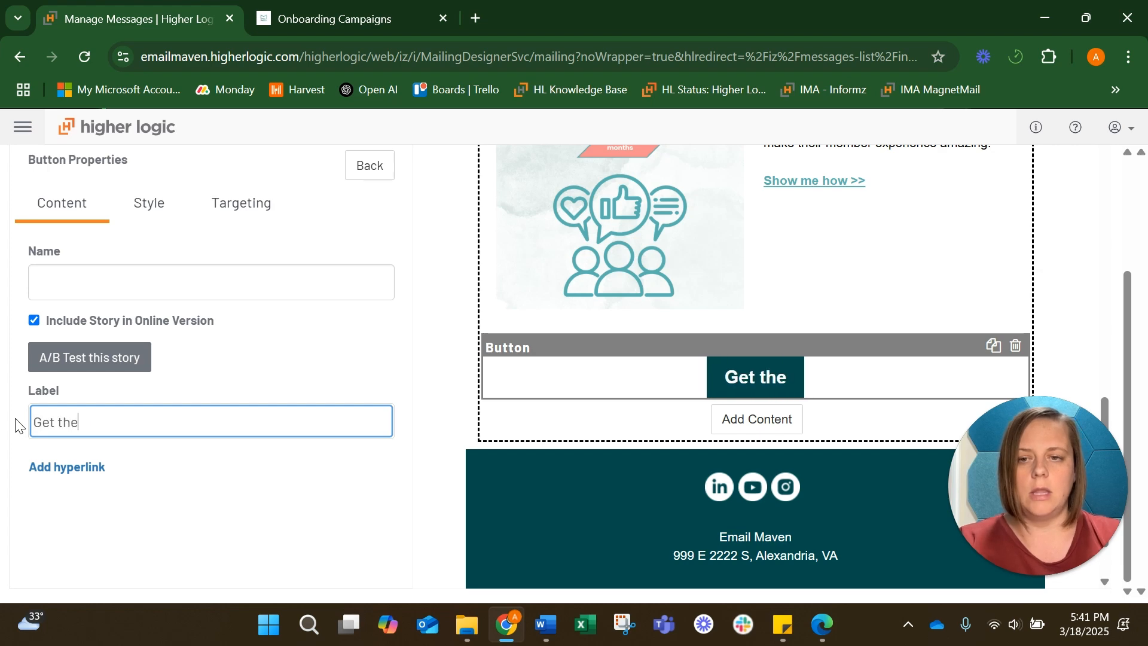
{"action": "type", "text": " Guide"}
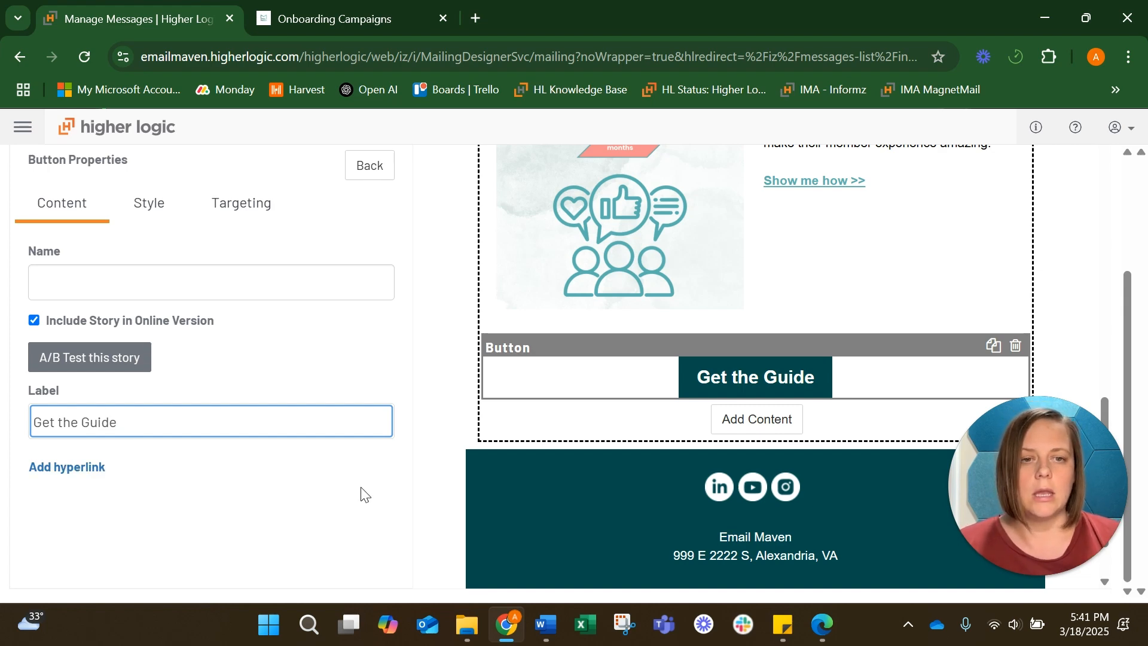
Scroll through the email to review the header, headline and campaign sections
{"action": "scroll", "coordinate": [477, 477], "scroll_direction": "up", "scroll_amount": 5}
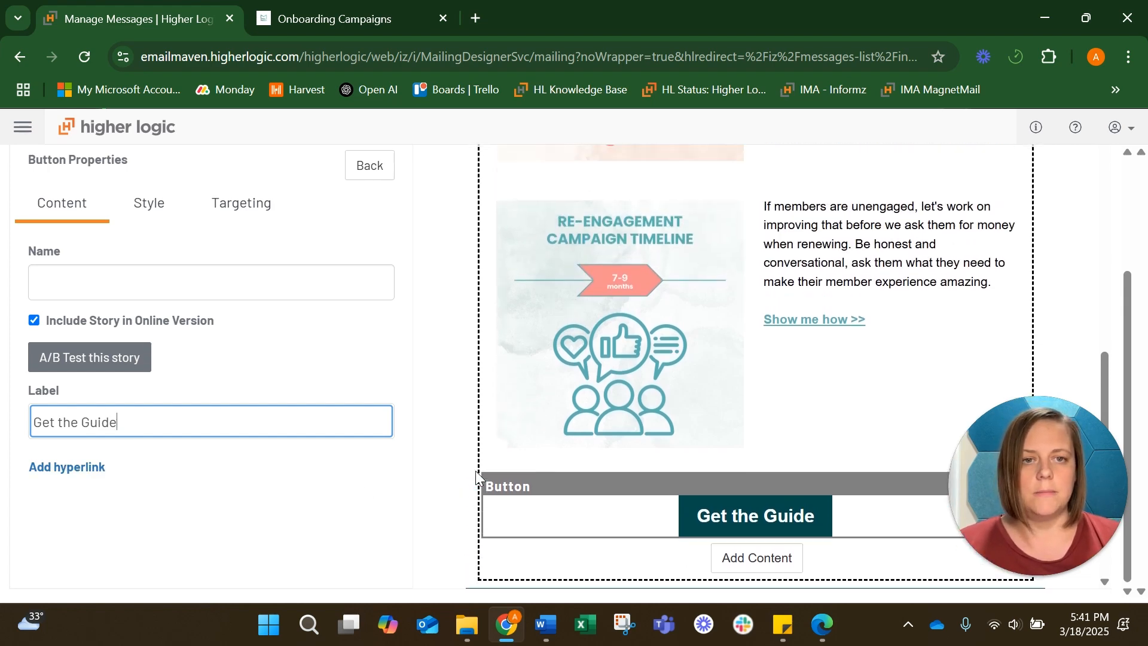
{"action": "scroll", "coordinate": [476, 477], "scroll_direction": "up", "scroll_amount": 6}
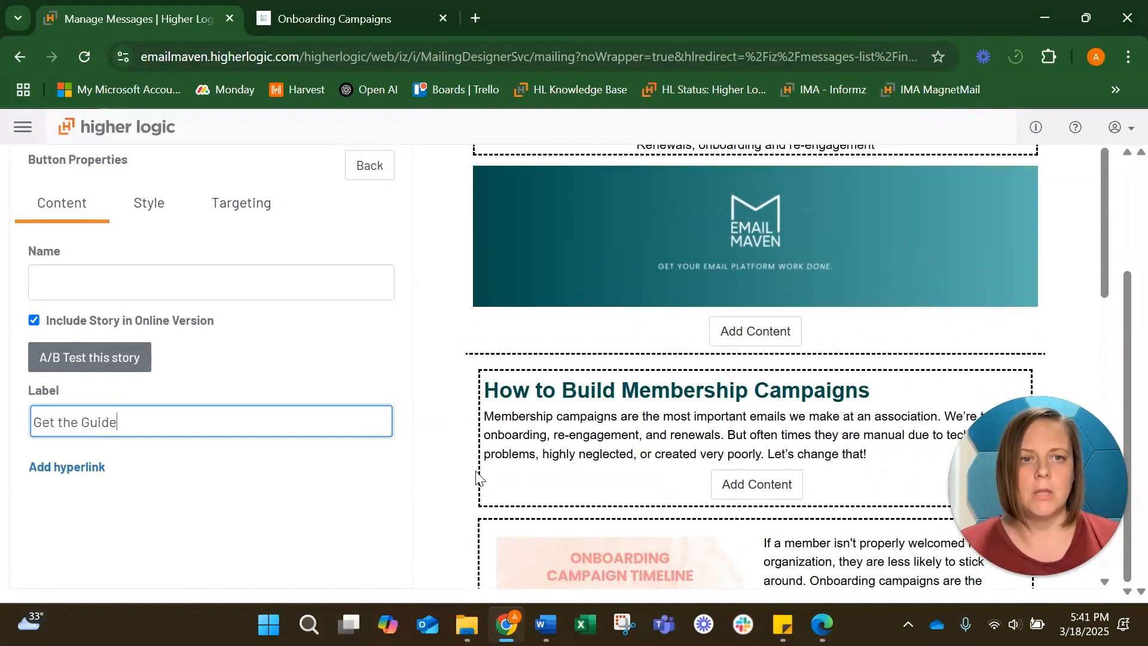
{"action": "scroll", "coordinate": [476, 477], "scroll_direction": "up", "scroll_amount": 2}
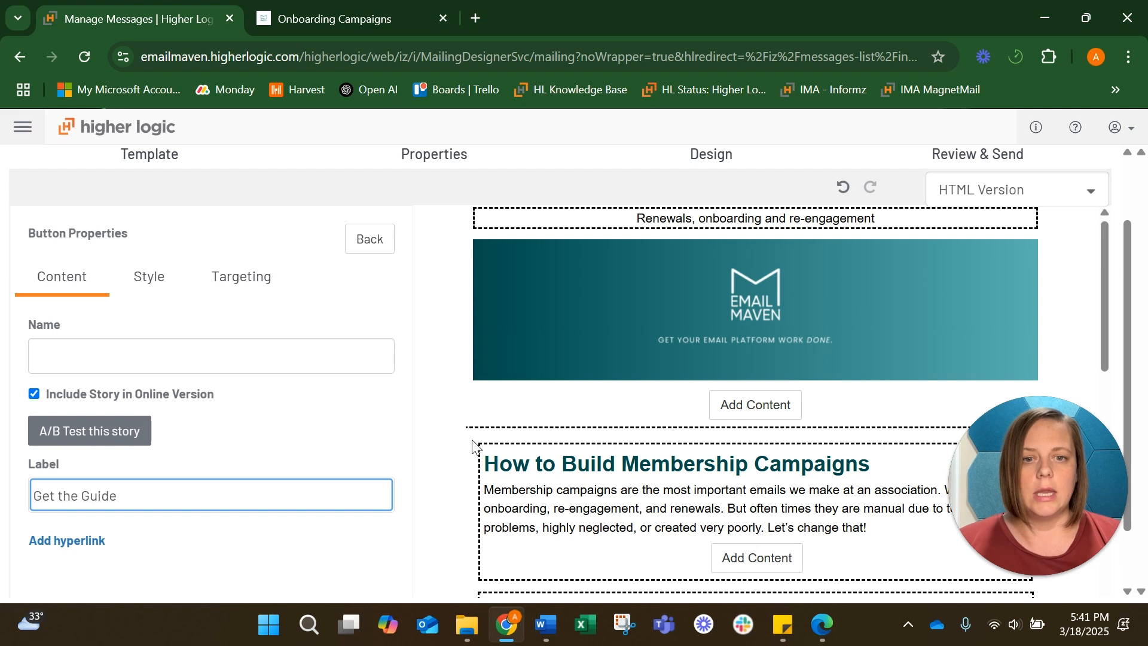
{"action": "left_click", "coordinate": [533, 484]}
{"action": "scroll", "coordinate": [281, 372], "scroll_direction": "down", "scroll_amount": 2}
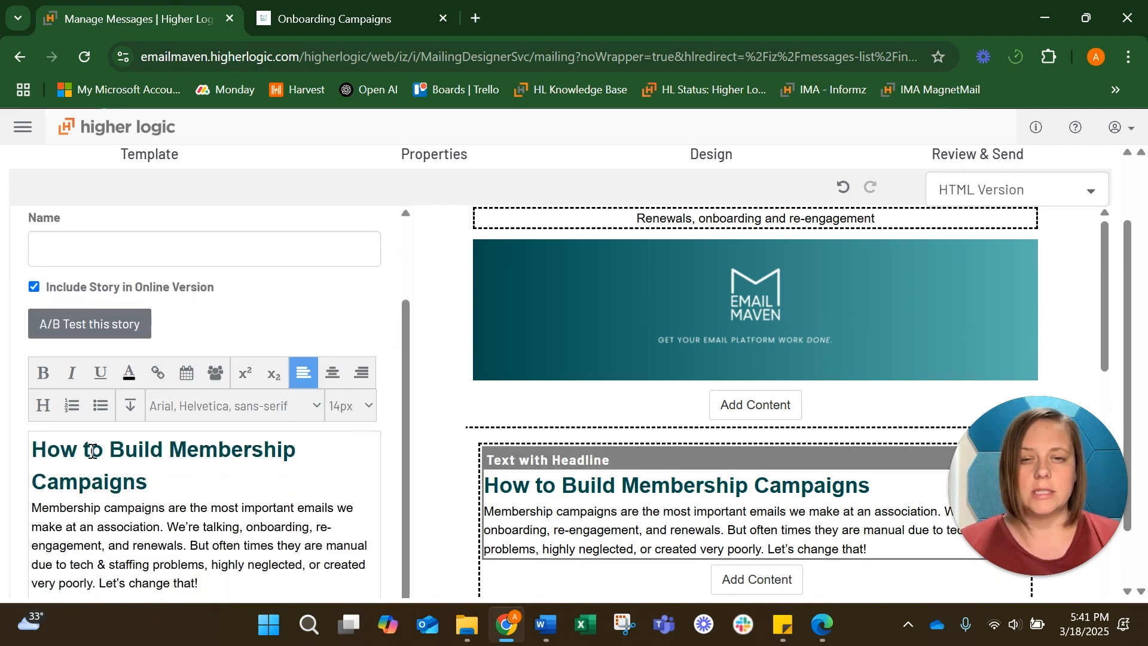
{"action": "scroll", "coordinate": [417, 458], "scroll_direction": "down", "scroll_amount": 4}
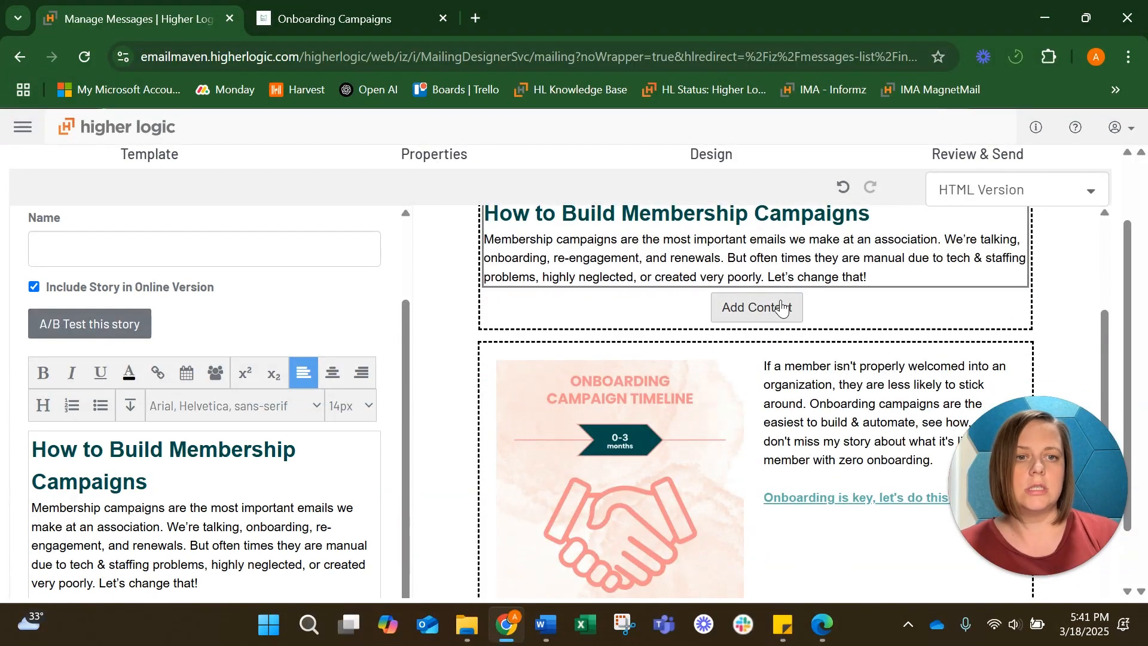
{"action": "scroll", "coordinate": [752, 309], "scroll_direction": "down", "scroll_amount": 10}
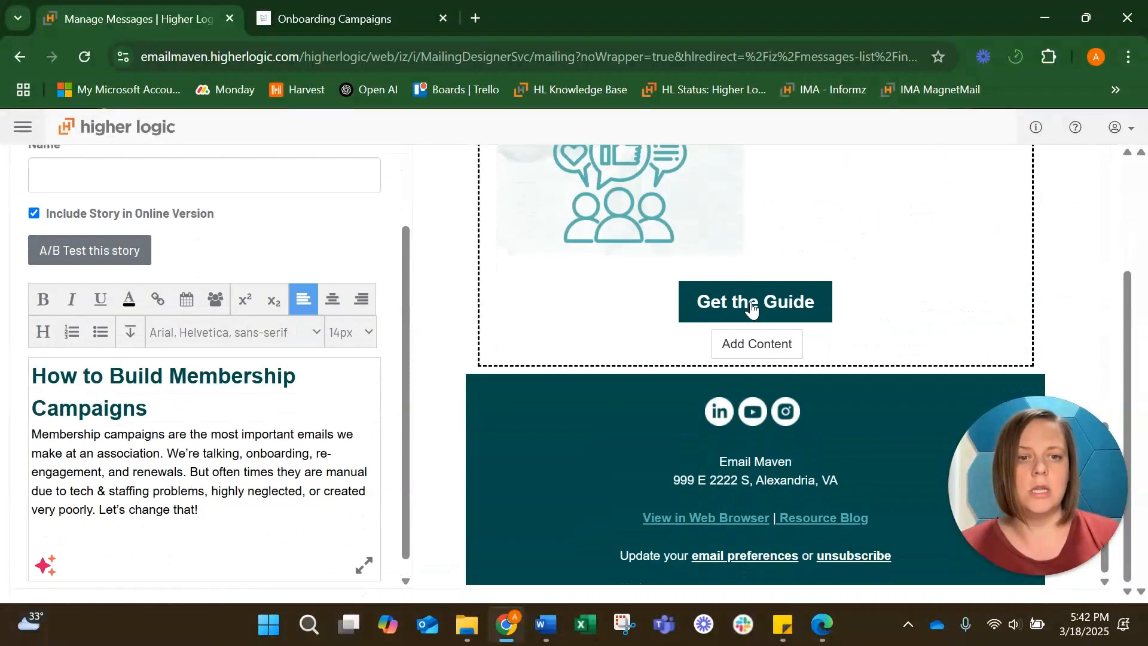
{"action": "left_click", "coordinate": [744, 343]}
{"action": "scroll", "coordinate": [820, 350], "scroll_direction": "down", "scroll_amount": 3}
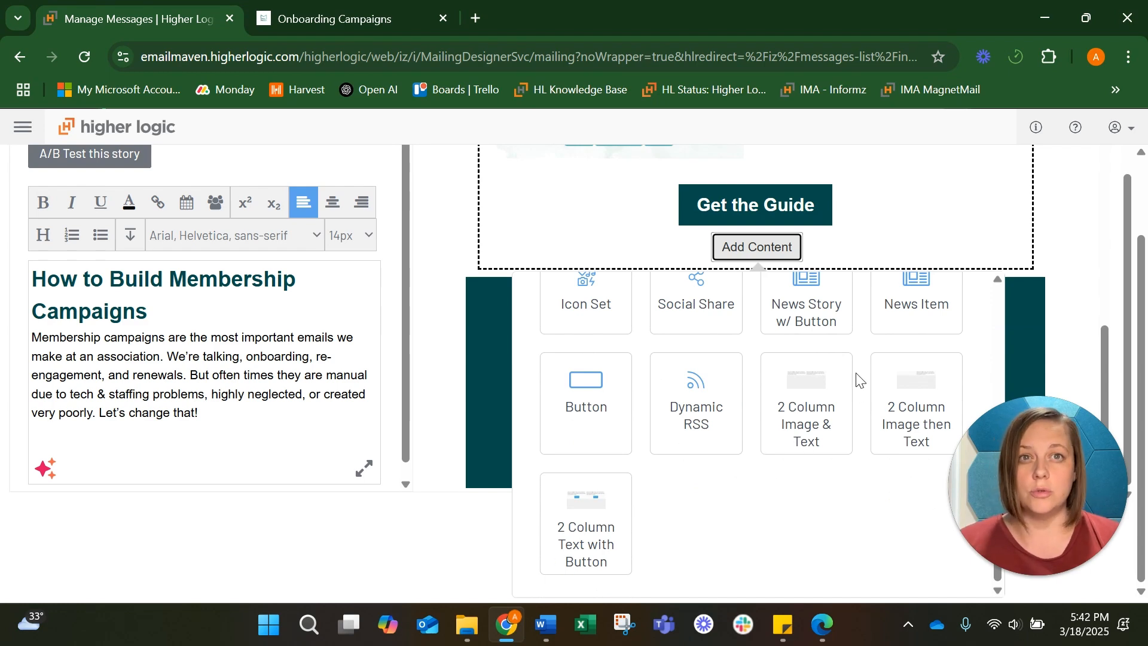
{"action": "scroll", "coordinate": [859, 379], "scroll_direction": "up", "scroll_amount": 5}
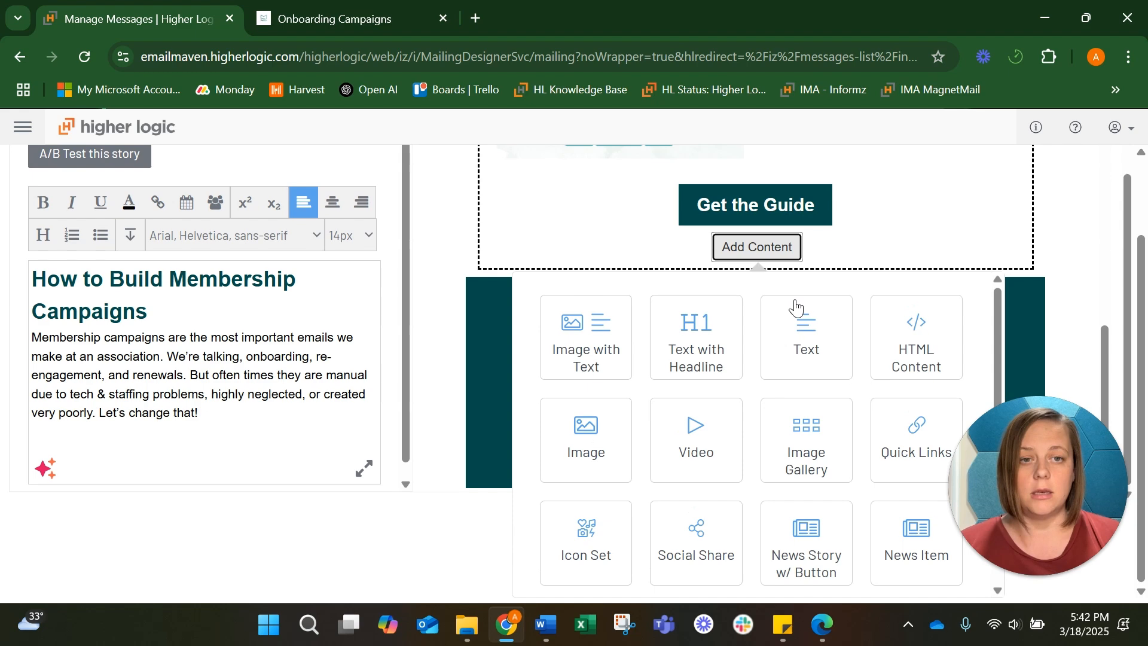
{"action": "scroll", "coordinate": [795, 305], "scroll_direction": "up", "scroll_amount": 8}
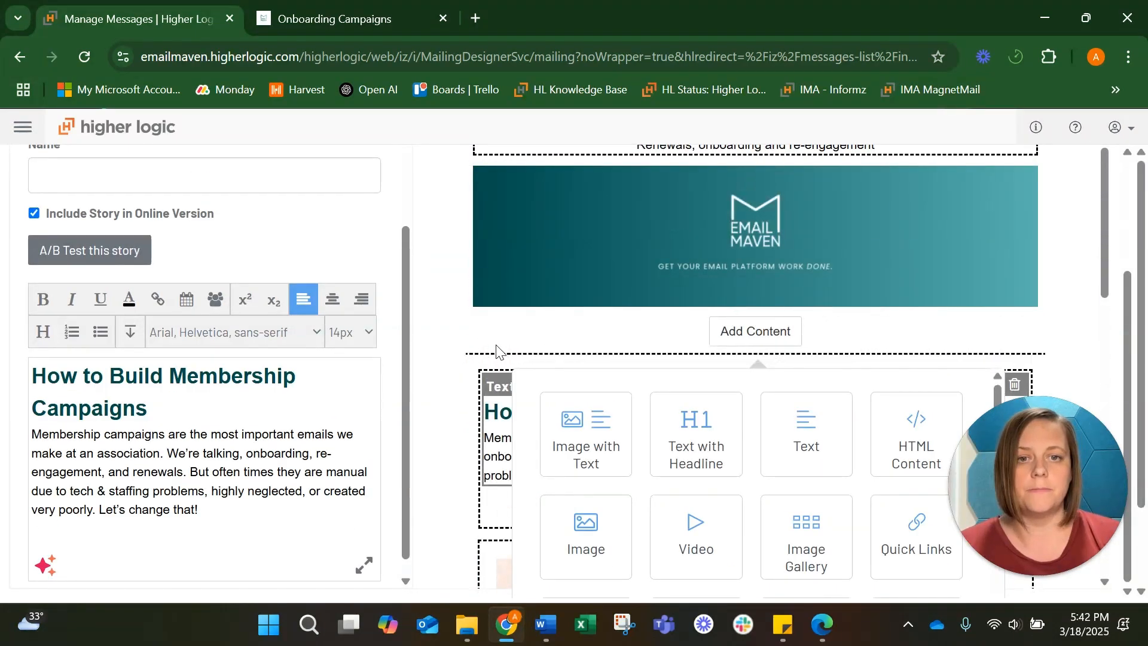
{"action": "left_click", "coordinate": [435, 333]}
{"action": "scroll", "coordinate": [434, 334], "scroll_direction": "up", "scroll_amount": 3}
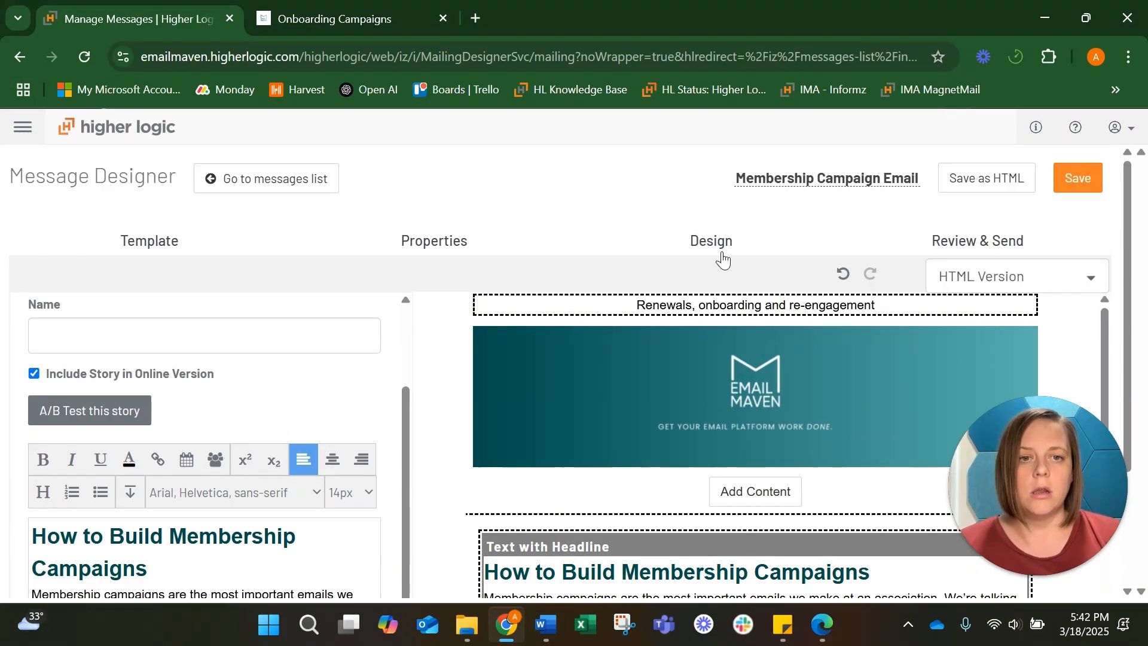
Open Review & Send and scroll through the content preview of the email
{"action": "left_click", "coordinate": [943, 249]}
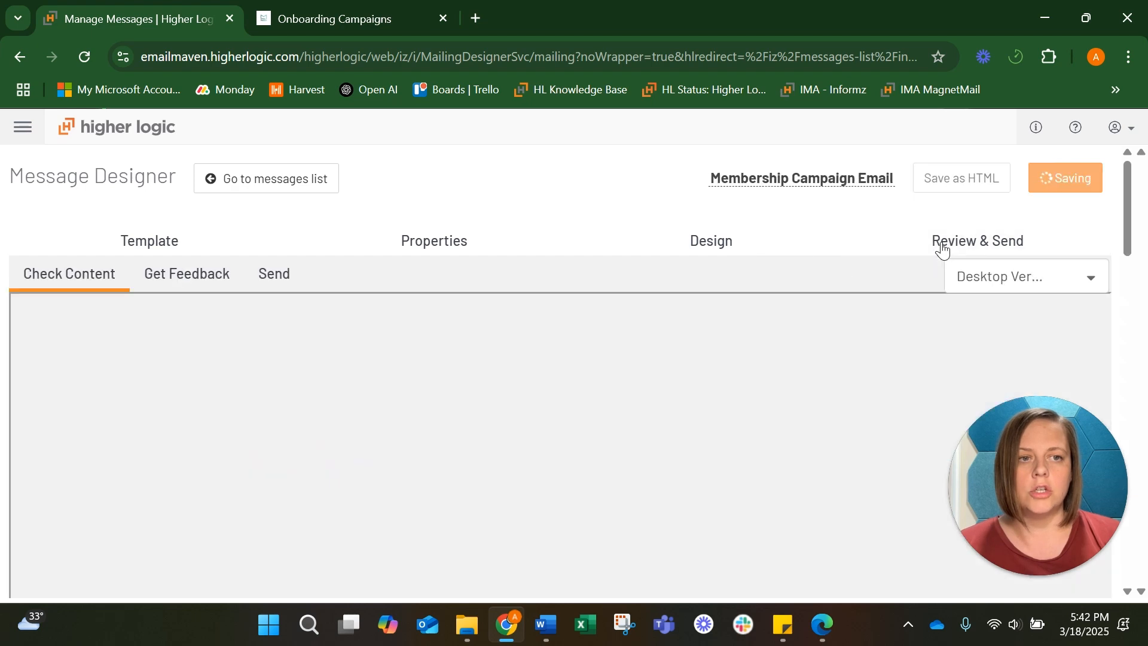
{"action": "scroll", "coordinate": [981, 323], "scroll_direction": "down", "scroll_amount": 1}
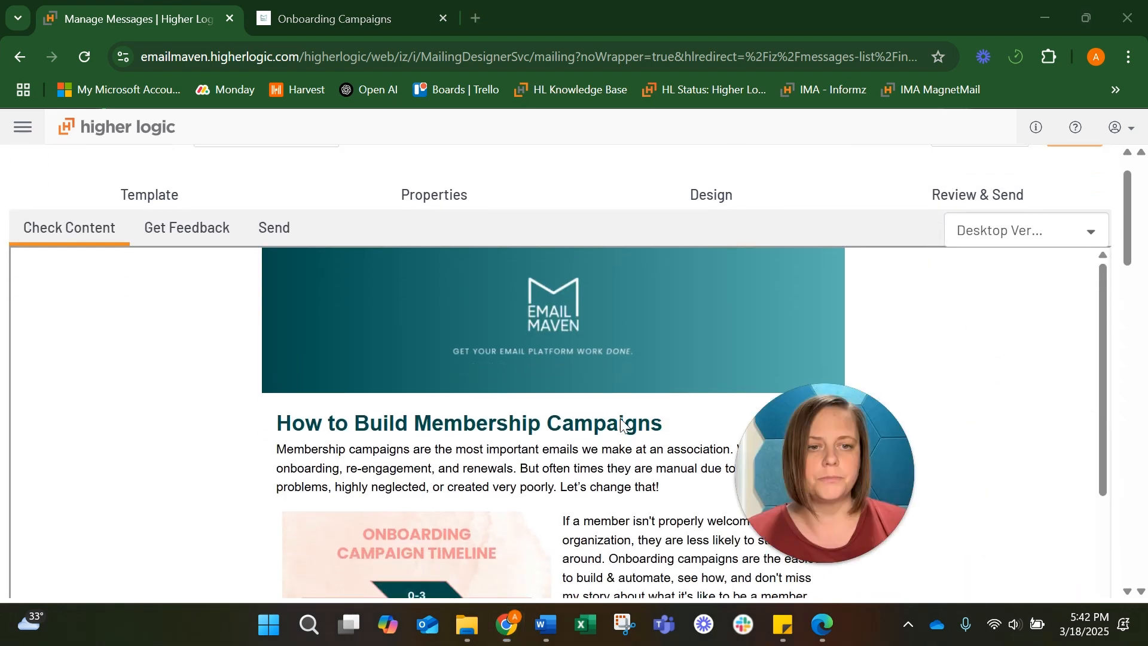
{"action": "scroll", "coordinate": [771, 422], "scroll_direction": "down", "scroll_amount": 1}
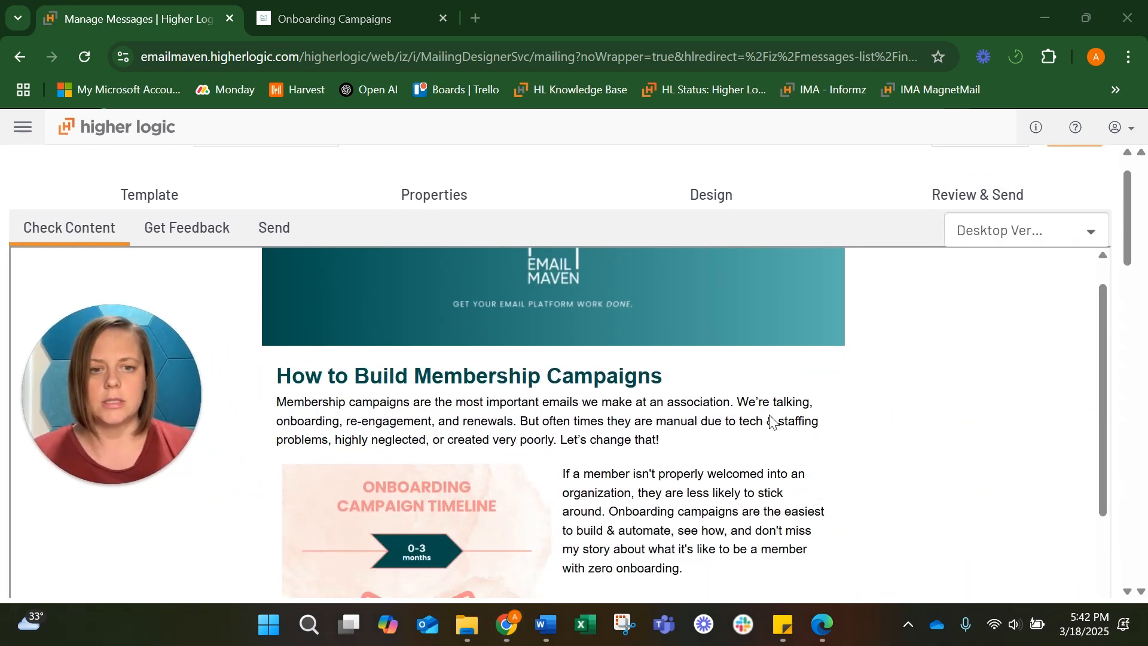
Scroll down the desktop content preview to check the campaign sections and the button
{"action": "scroll", "coordinate": [772, 421], "scroll_direction": "down", "scroll_amount": 7}
{"action": "scroll", "coordinate": [771, 421], "scroll_direction": "up", "scroll_amount": 6}
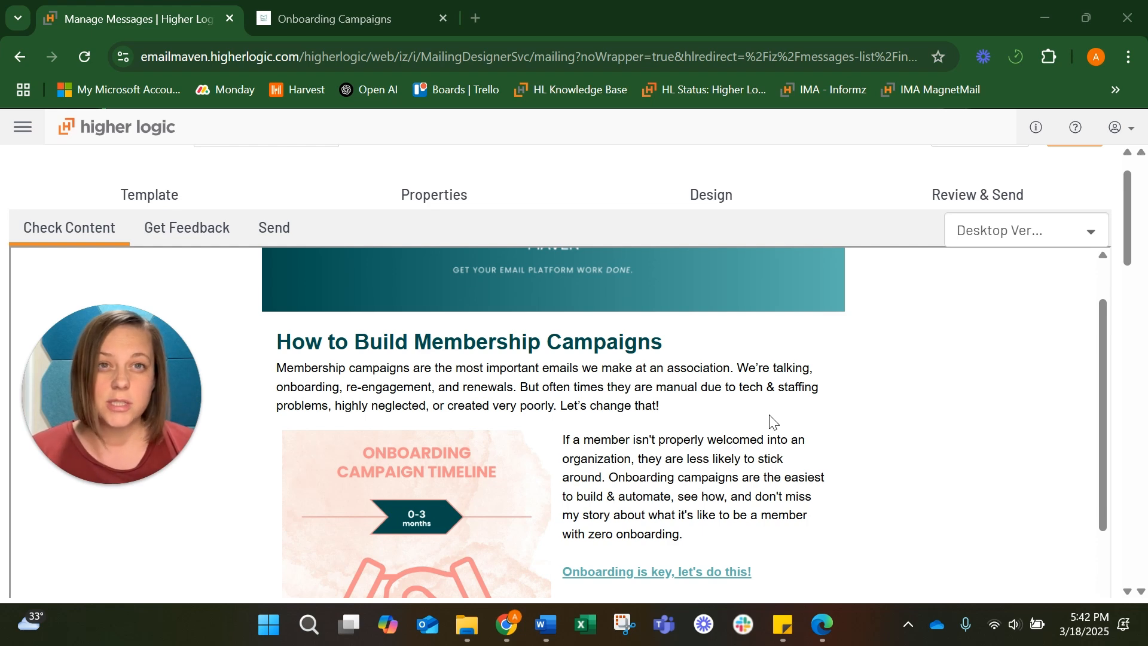
{"action": "scroll", "coordinate": [514, 369], "scroll_direction": "down", "scroll_amount": 1}
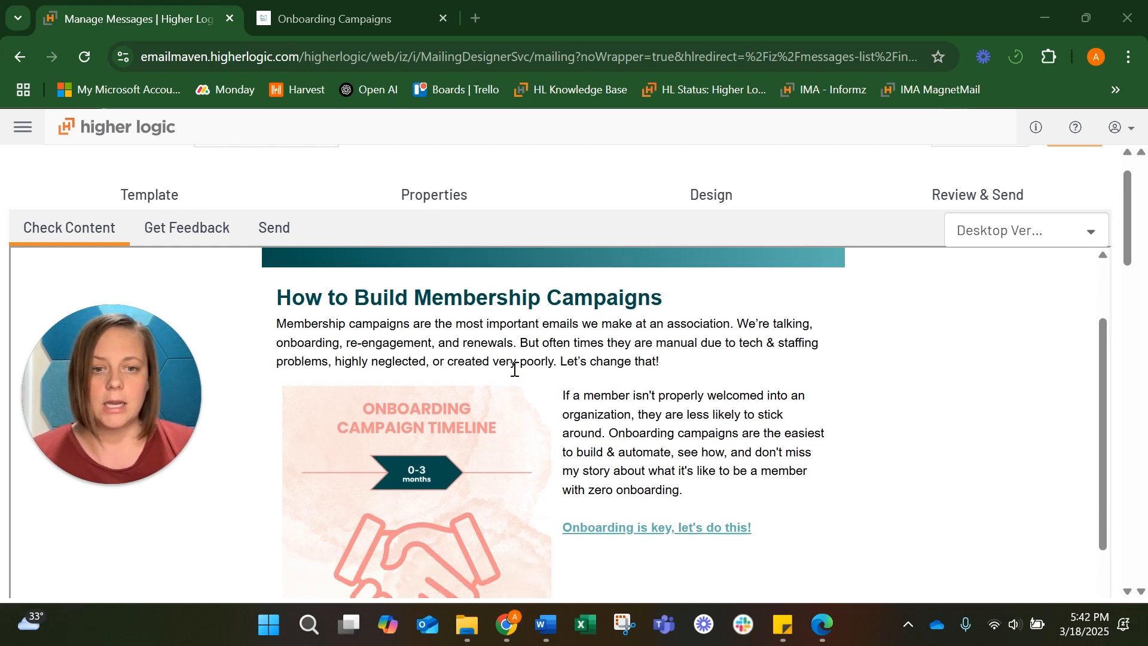
{"action": "scroll", "coordinate": [514, 370], "scroll_direction": "down", "scroll_amount": 3}
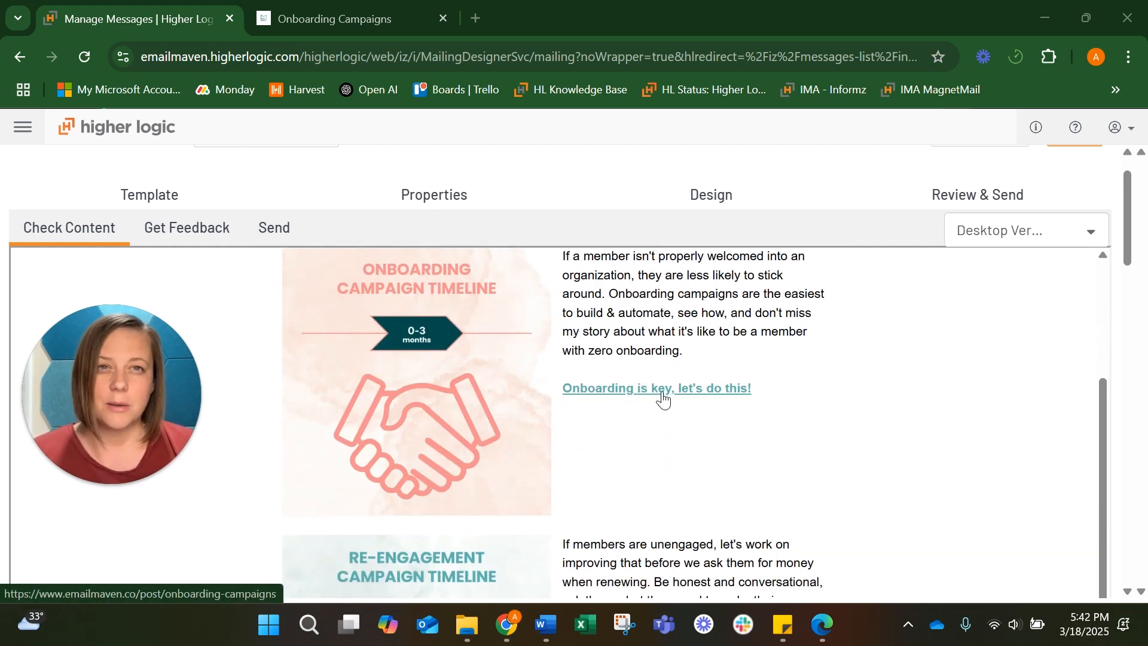
{"action": "scroll", "coordinate": [663, 398], "scroll_direction": "down", "scroll_amount": 5}
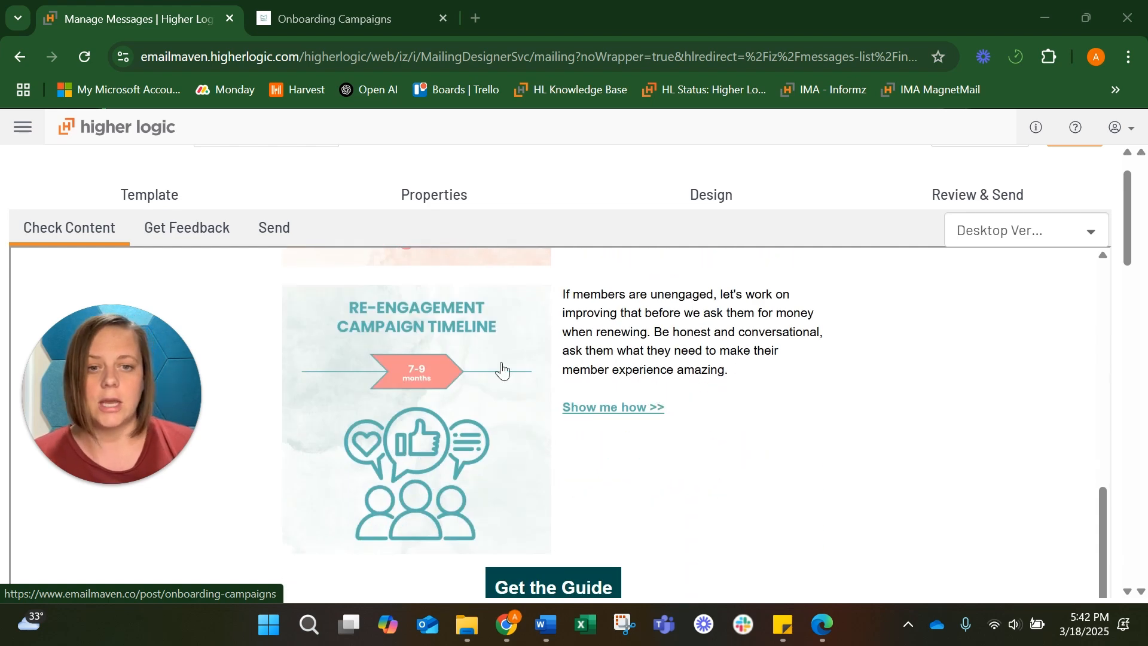
Switch the content preview to the mobile version and scroll through the whole email
{"action": "left_click", "coordinate": [1007, 233]}
{"action": "left_click", "coordinate": [1011, 292]}
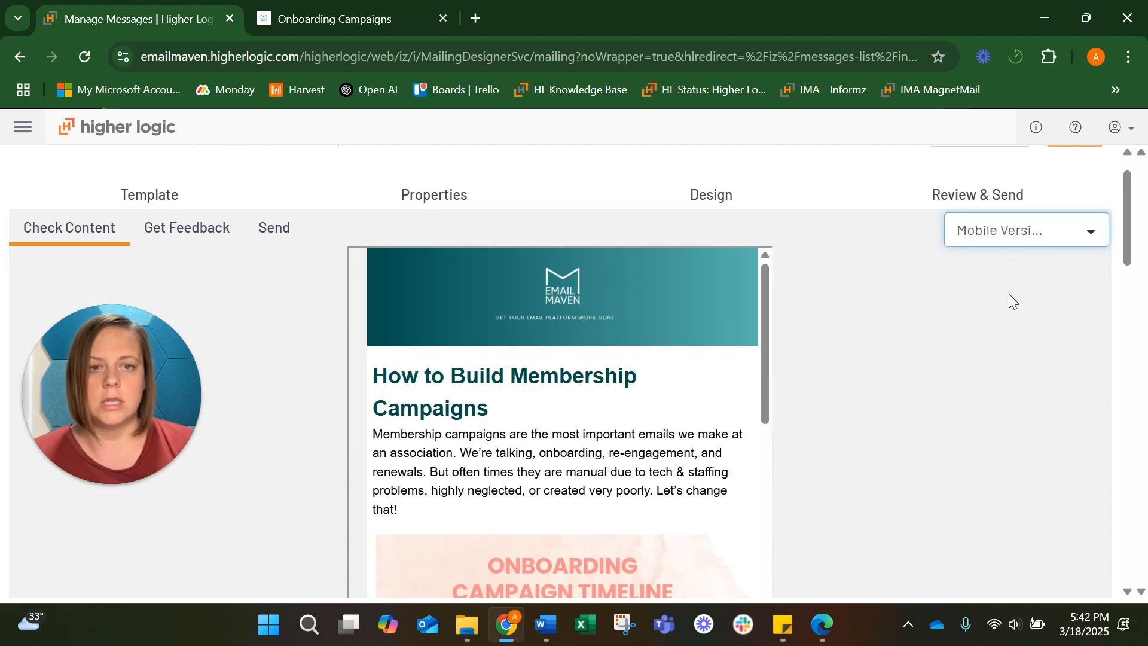
{"action": "scroll", "coordinate": [716, 366], "scroll_direction": "down", "scroll_amount": 10}
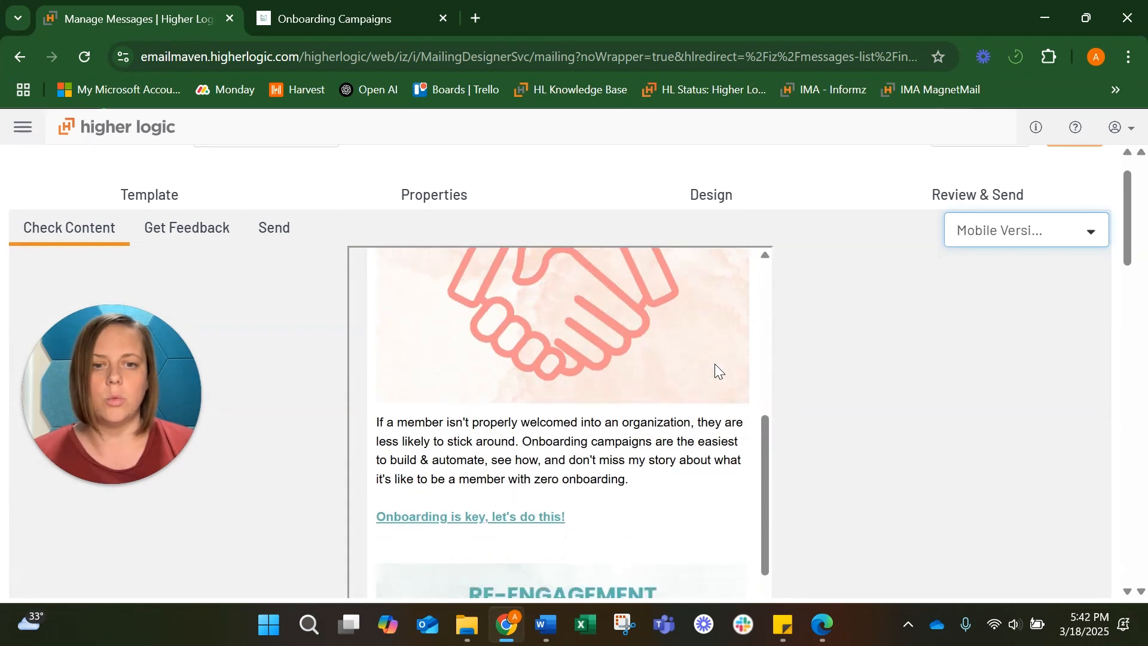
{"action": "scroll", "coordinate": [716, 371], "scroll_direction": "down", "scroll_amount": 3}
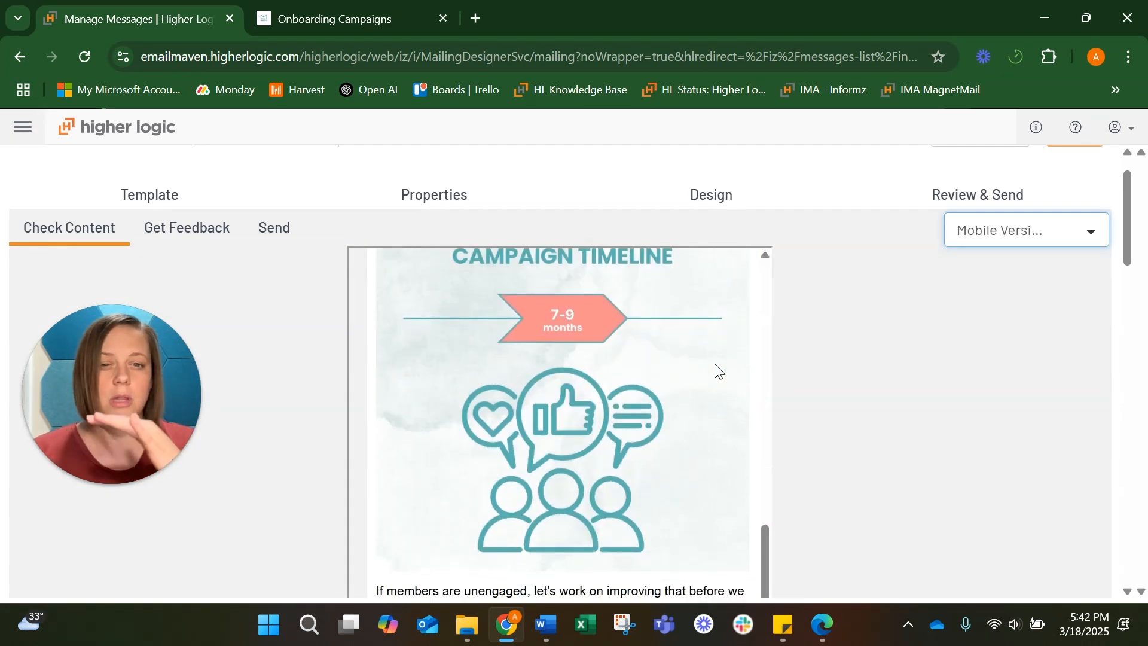
{"action": "scroll", "coordinate": [718, 371], "scroll_direction": "down", "scroll_amount": 6}
{"action": "scroll", "coordinate": [718, 371], "scroll_direction": "up", "scroll_amount": 8}
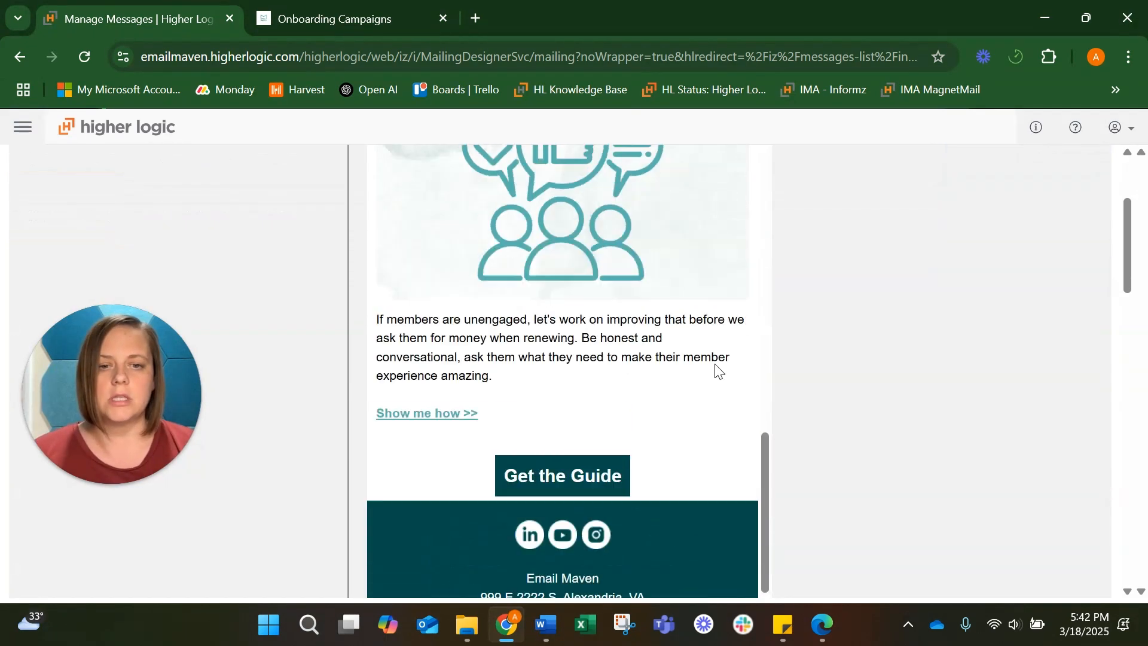
{"action": "scroll", "coordinate": [717, 367], "scroll_direction": "up", "scroll_amount": 10}
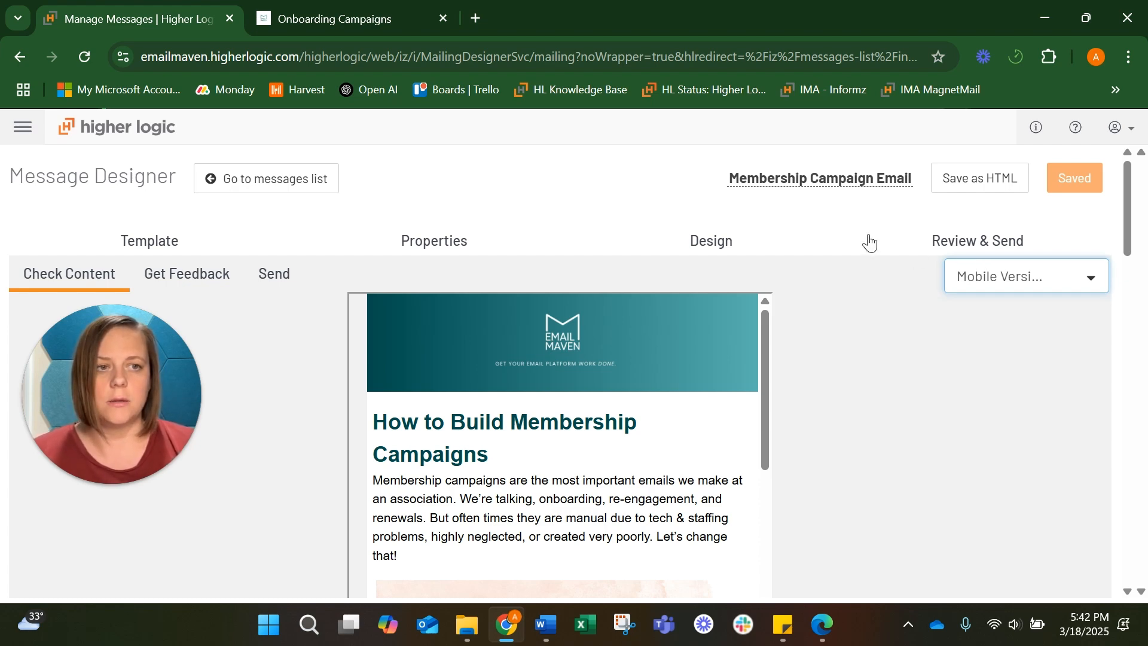
Run the Virtual Inbox Test on the email
{"action": "scroll", "coordinate": [788, 197], "scroll_direction": "down", "scroll_amount": 10}
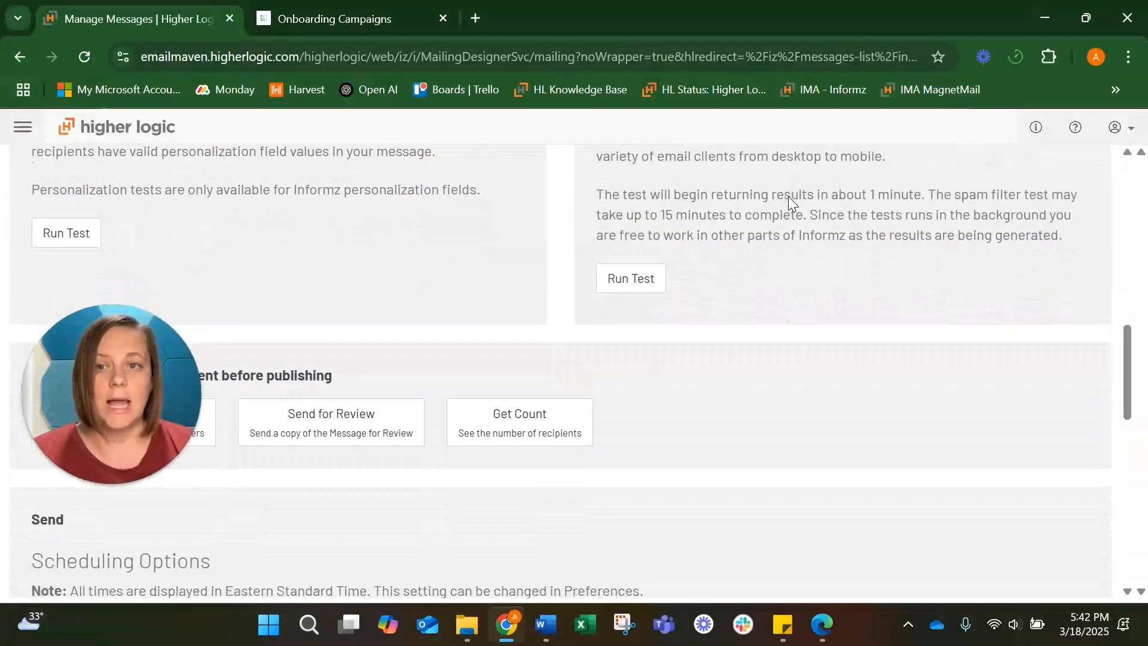
{"action": "scroll", "coordinate": [789, 196], "scroll_direction": "up", "scroll_amount": 2}
{"action": "left_click", "coordinate": [629, 377]}
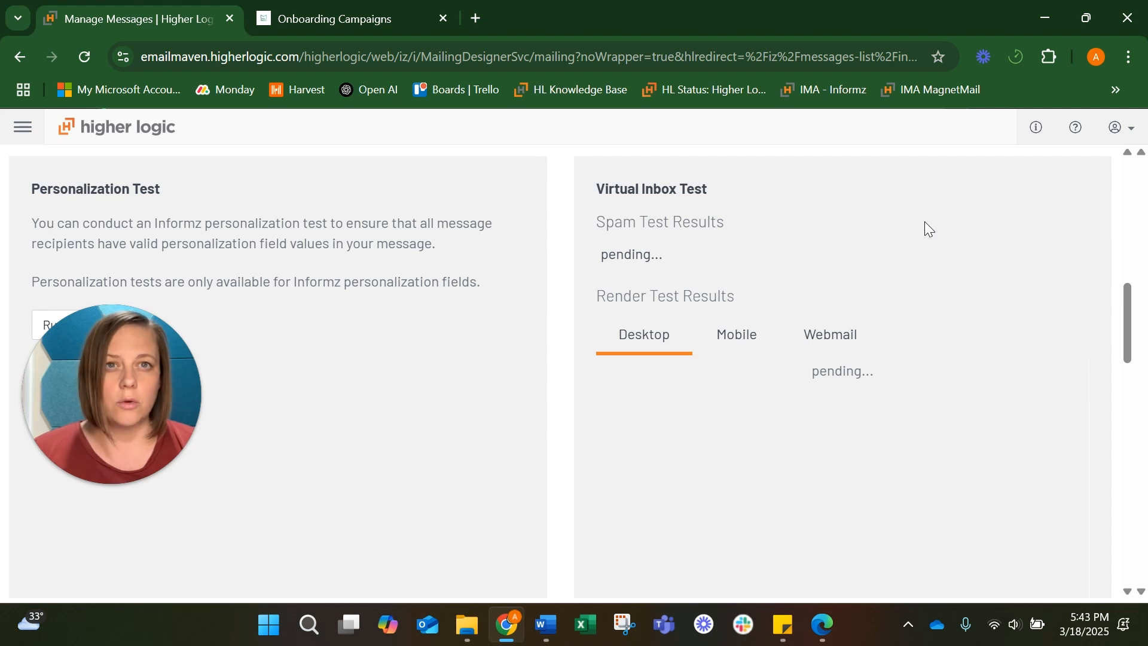
Open the Outlook Microsoft 365 desktop render from the Virtual Inbox test results
{"action": "scroll", "coordinate": [925, 221], "scroll_direction": "down", "scroll_amount": 1}
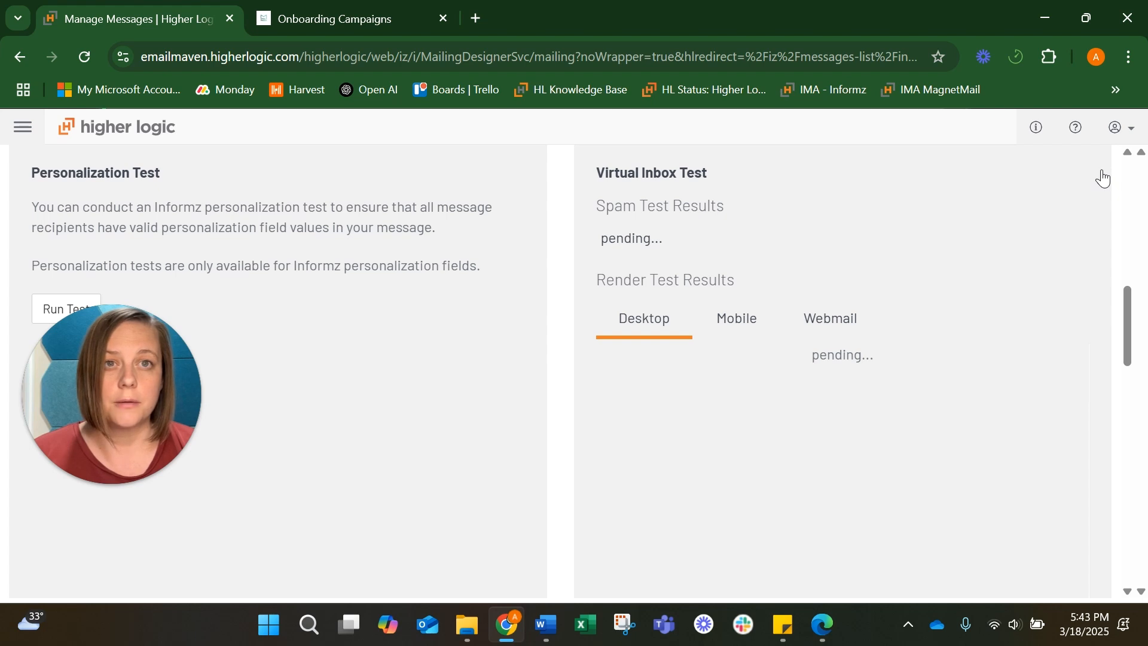
{"action": "scroll", "coordinate": [928, 282], "scroll_direction": "down", "scroll_amount": 2}
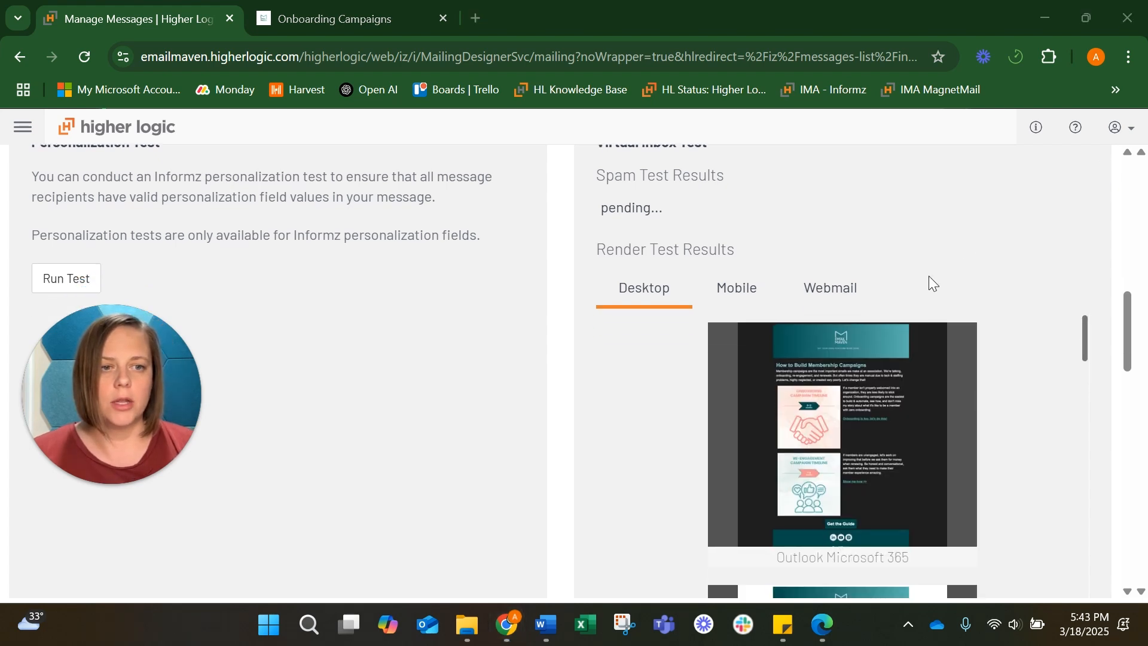
{"action": "scroll", "coordinate": [776, 398], "scroll_direction": "up", "scroll_amount": 5}
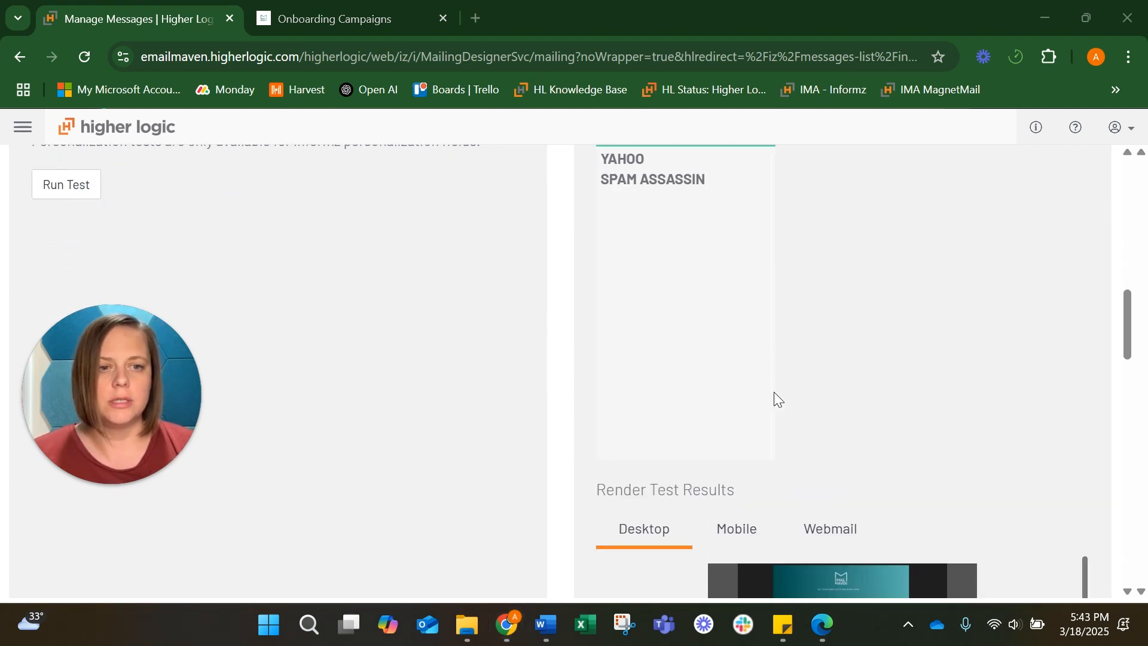
{"action": "scroll", "coordinate": [868, 293], "scroll_direction": "down", "scroll_amount": 5}
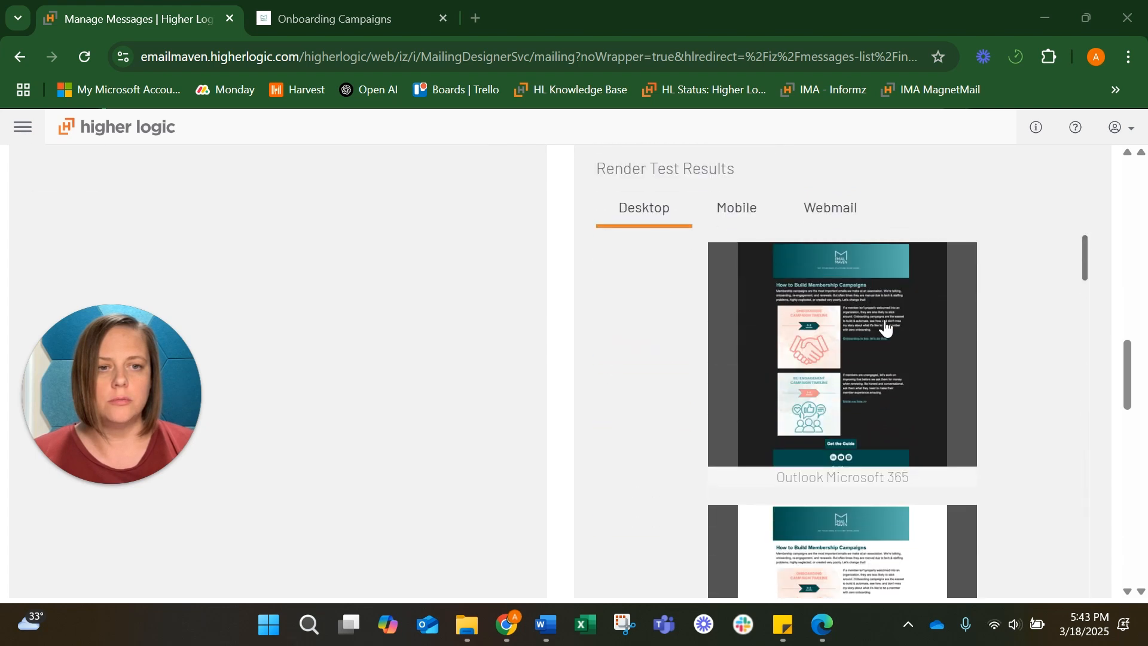
{"action": "scroll", "coordinate": [864, 379], "scroll_direction": "down", "scroll_amount": 3}
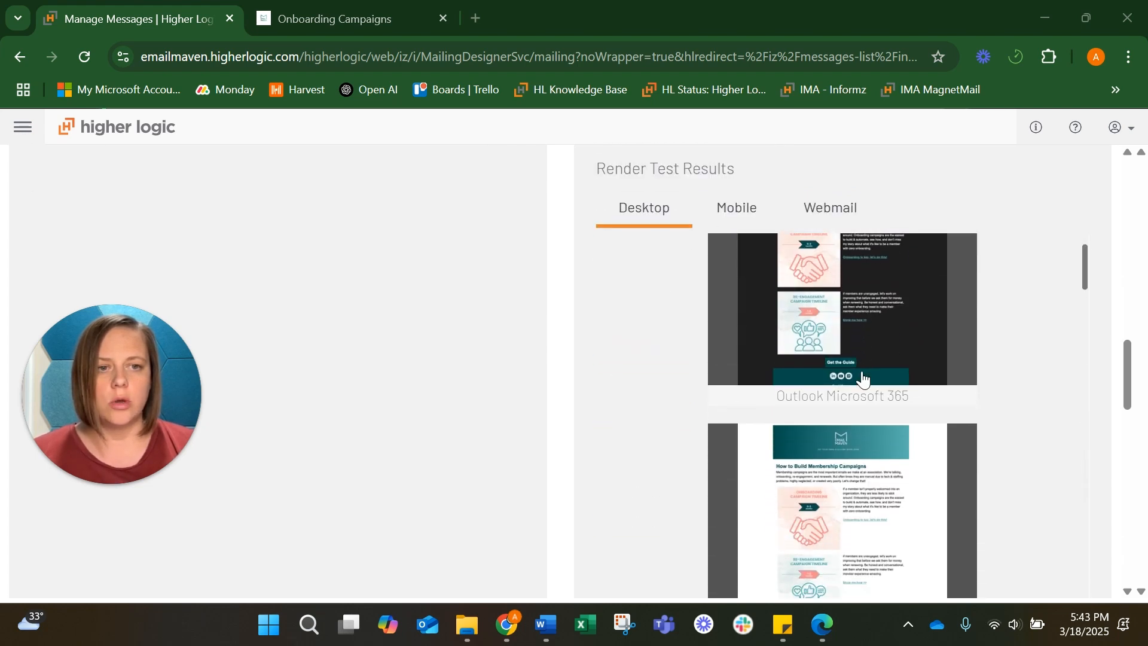
{"action": "scroll", "coordinate": [864, 379], "scroll_direction": "down", "scroll_amount": 3}
{"action": "left_click", "coordinate": [862, 374]}
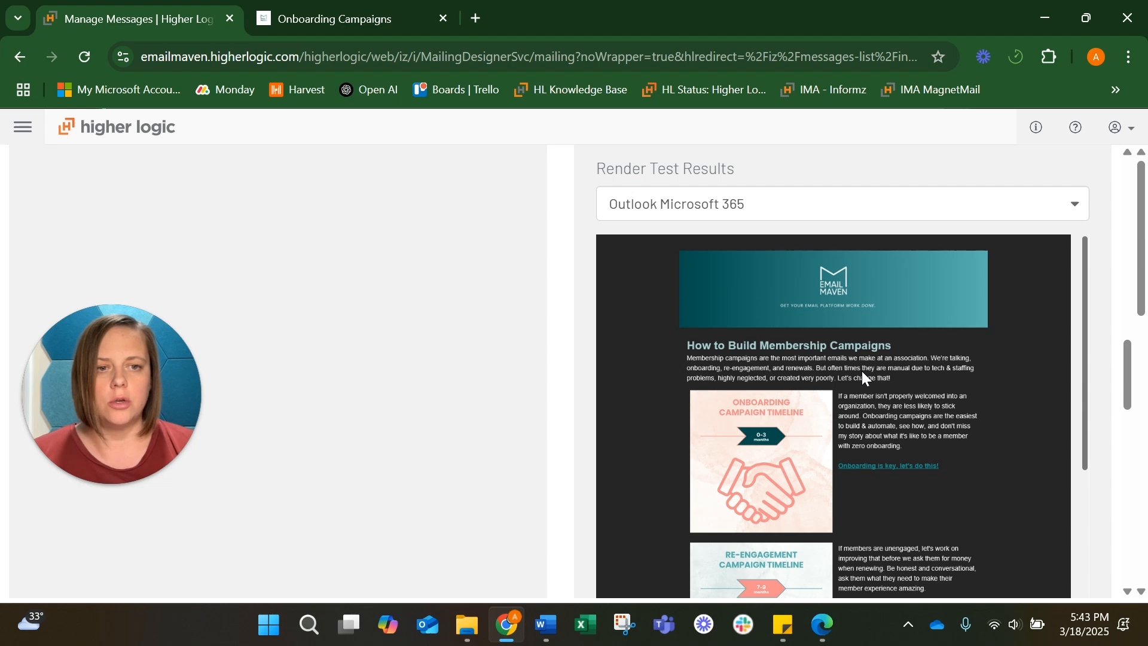
Scroll through the Outlook Microsoft 365 render of the email down to the footer
{"action": "scroll", "coordinate": [862, 370], "scroll_direction": "down", "scroll_amount": 2}
{"action": "scroll", "coordinate": [862, 368], "scroll_direction": "down", "scroll_amount": 1}
{"action": "scroll", "coordinate": [861, 369], "scroll_direction": "down", "scroll_amount": 2}
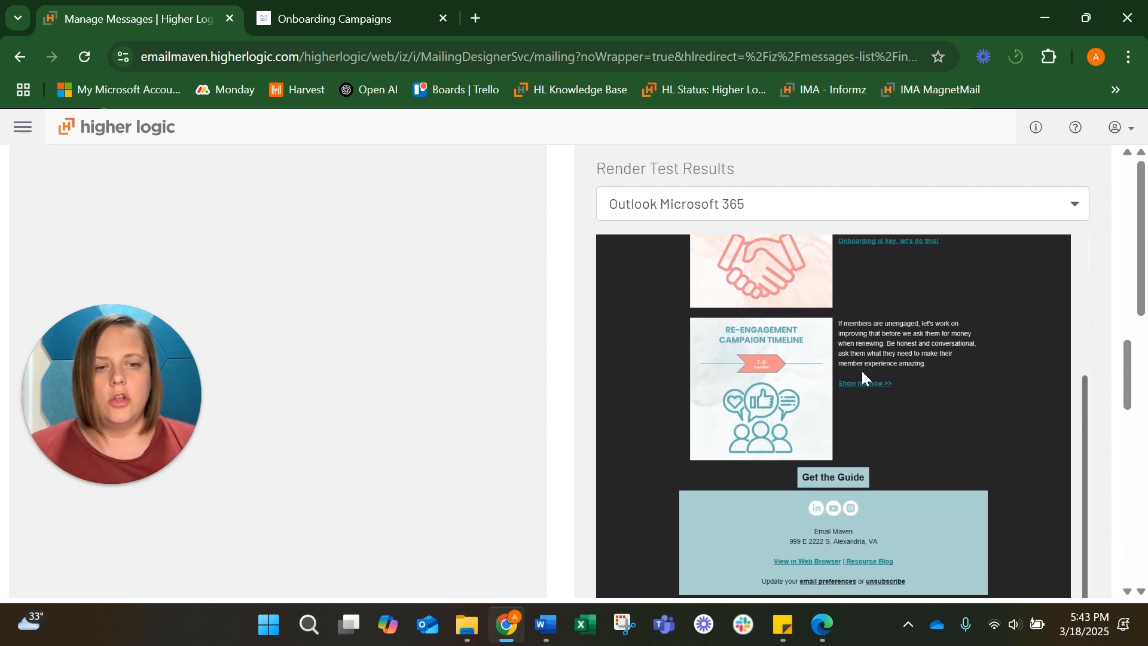
{"action": "scroll", "coordinate": [862, 377], "scroll_direction": "down", "scroll_amount": 1}
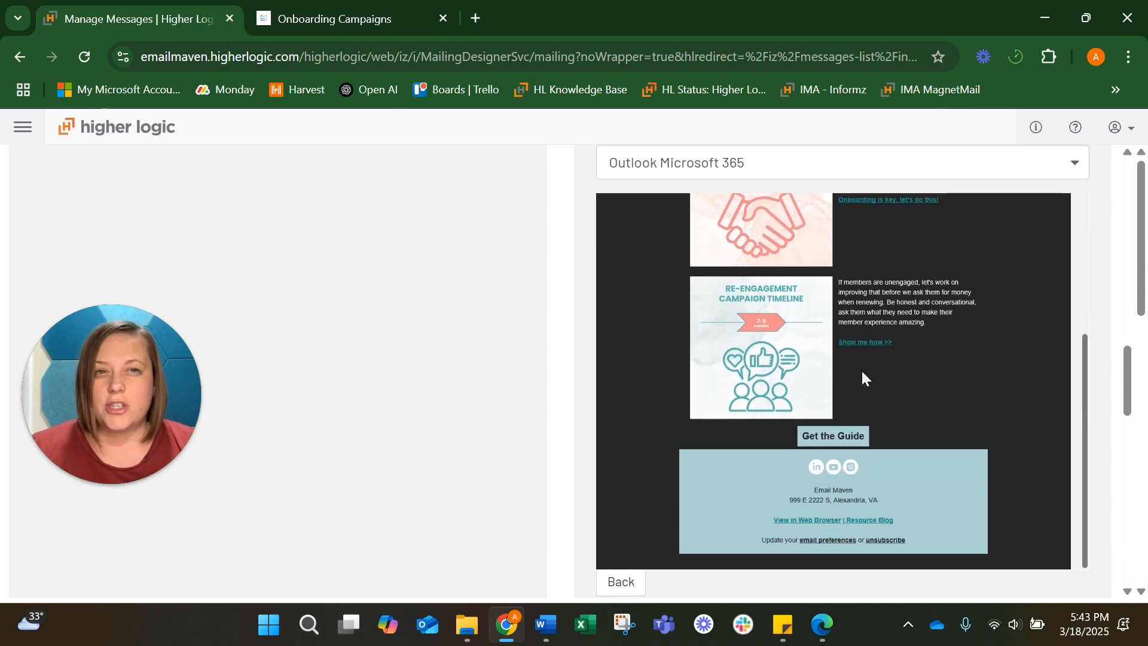
{"action": "scroll", "coordinate": [862, 372], "scroll_direction": "up", "scroll_amount": 4}
{"action": "scroll", "coordinate": [863, 372], "scroll_direction": "down", "scroll_amount": 1}
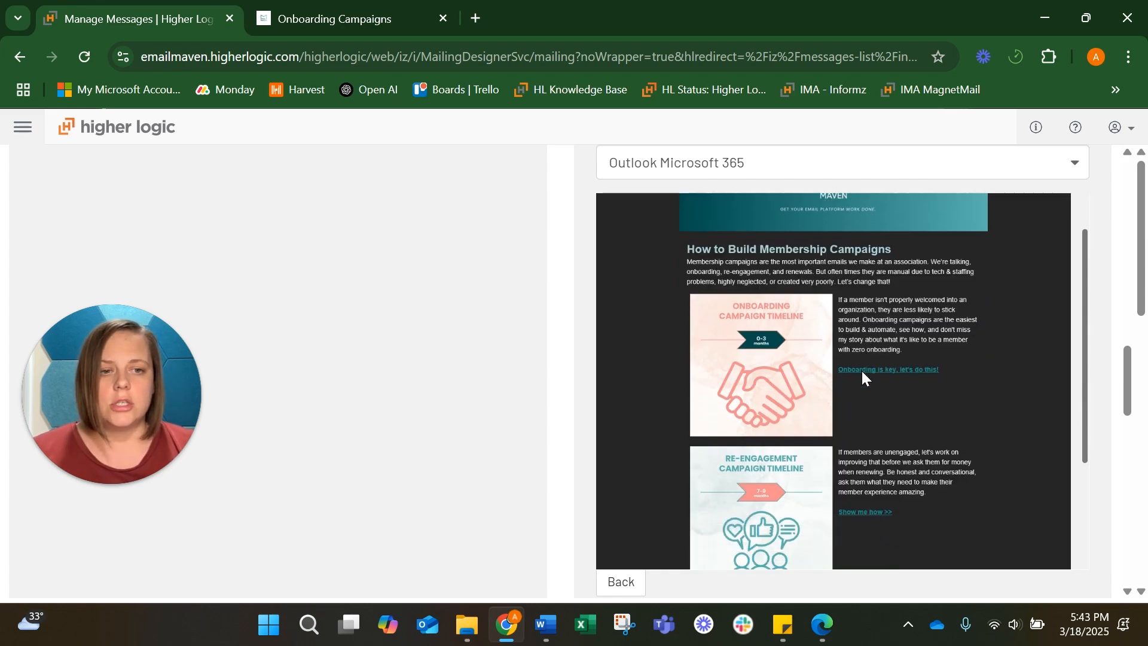
{"action": "scroll", "coordinate": [922, 371], "scroll_direction": "down", "scroll_amount": 3}
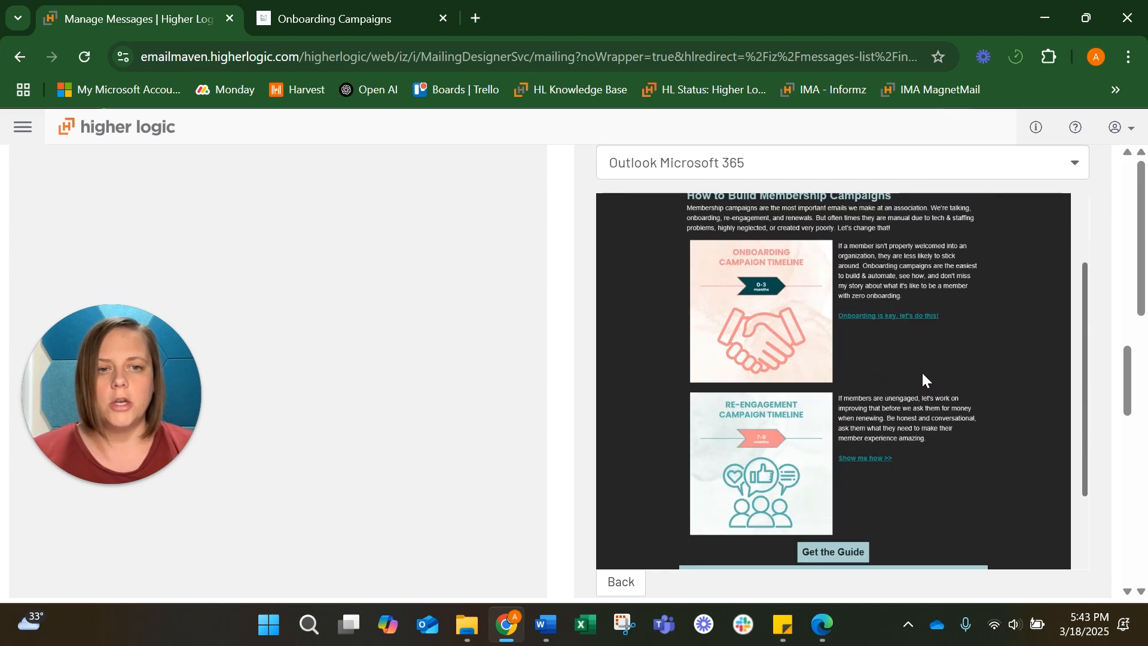
{"action": "scroll", "coordinate": [868, 477], "scroll_direction": "down", "scroll_amount": 1}
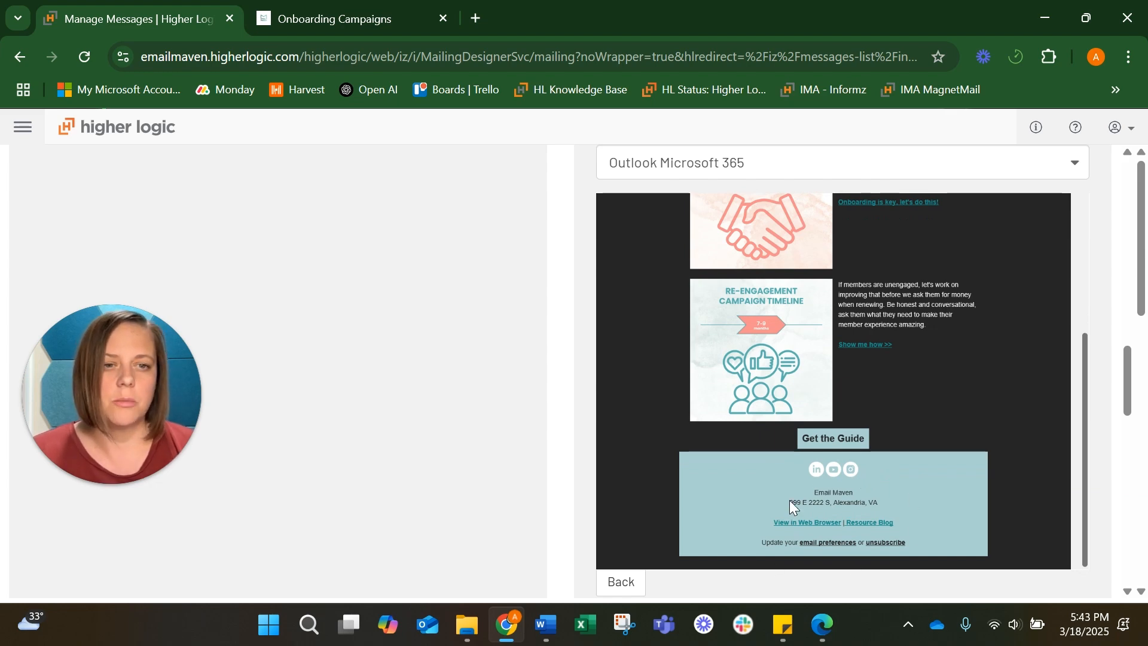
{"action": "scroll", "coordinate": [789, 500], "scroll_direction": "up", "scroll_amount": 10}
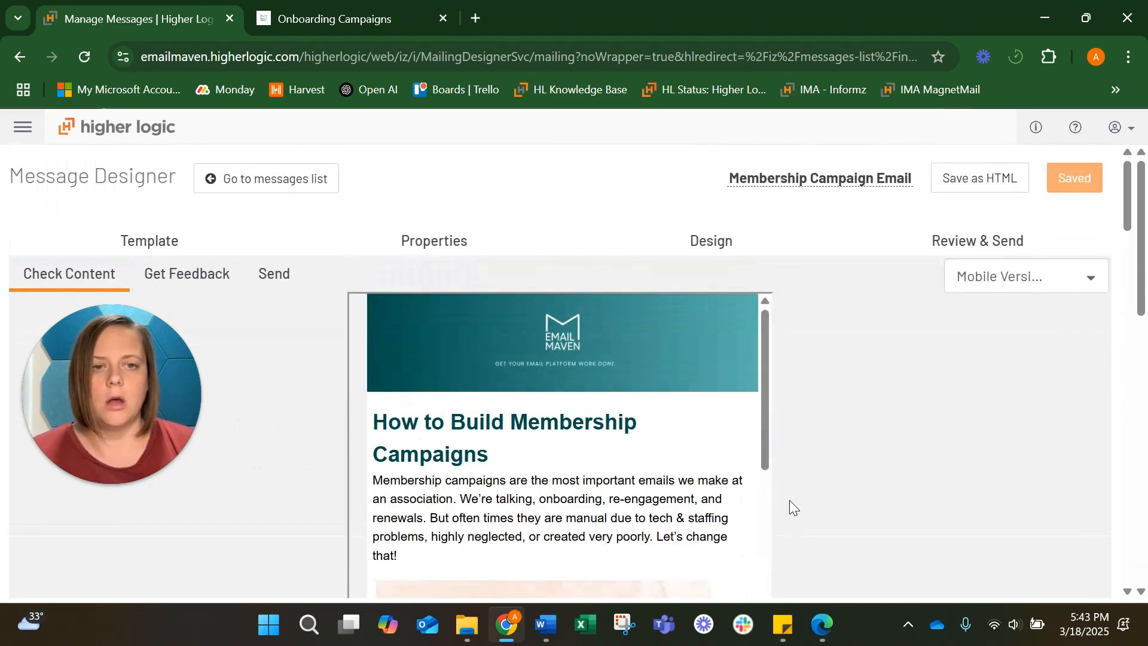
Return to the Design step and scroll through the email layout
{"action": "left_click", "coordinate": [734, 234]}
{"action": "scroll", "coordinate": [848, 338], "scroll_direction": "down", "scroll_amount": 1}
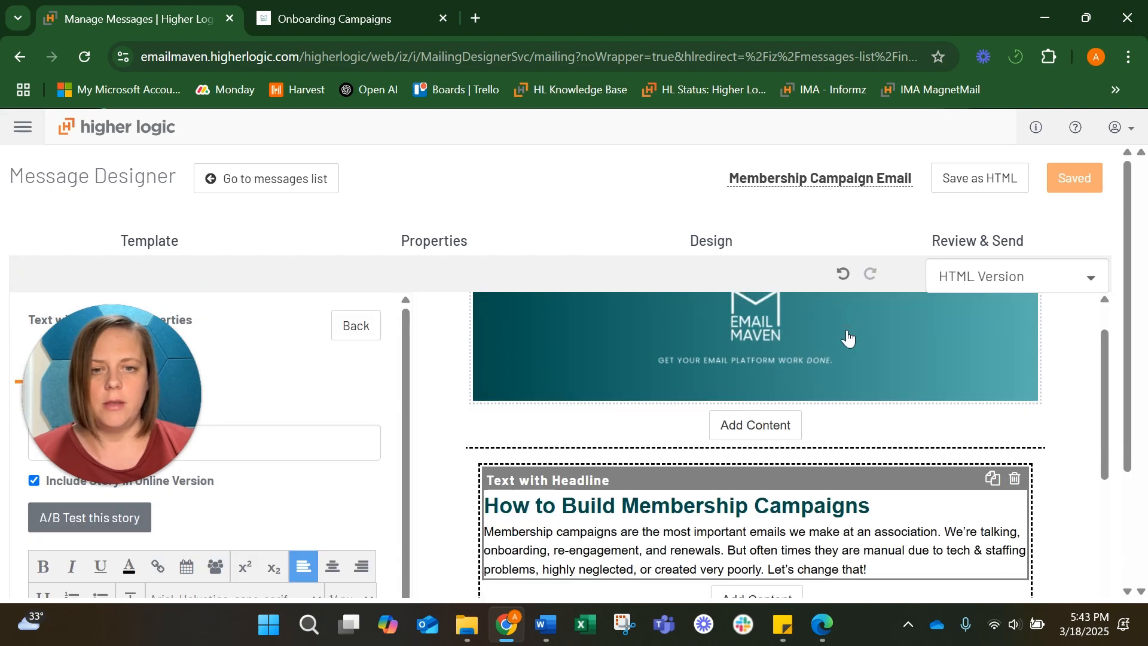
{"action": "scroll", "coordinate": [848, 338], "scroll_direction": "down", "scroll_amount": 3}
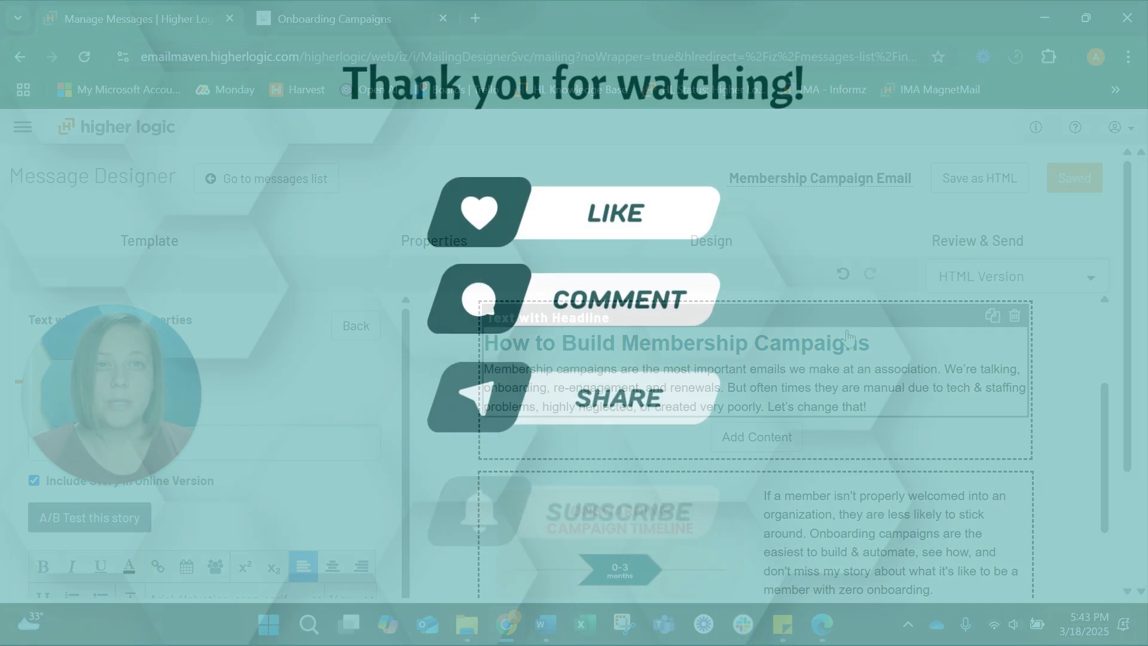